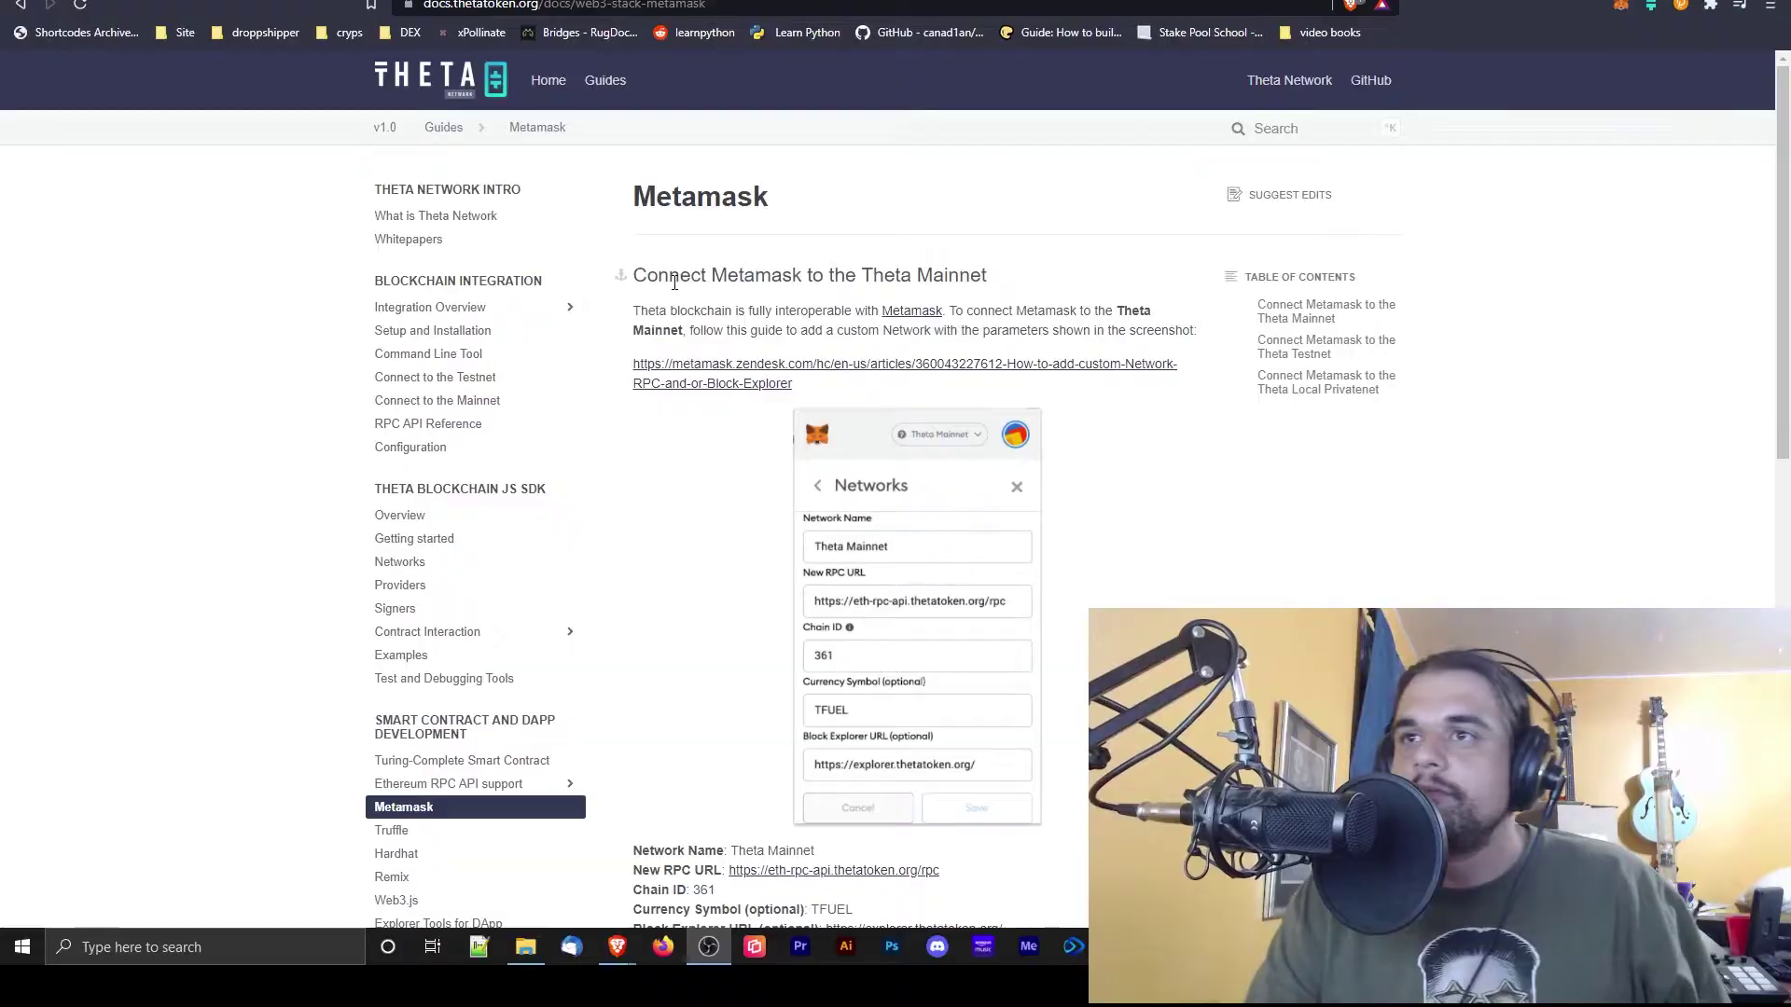
- Read Theta Network's Twitter announcement about ETH RPC and Metamask compatibility, and return to the Metamask guide
{"action": "left_click", "coordinate": [397, 2]}
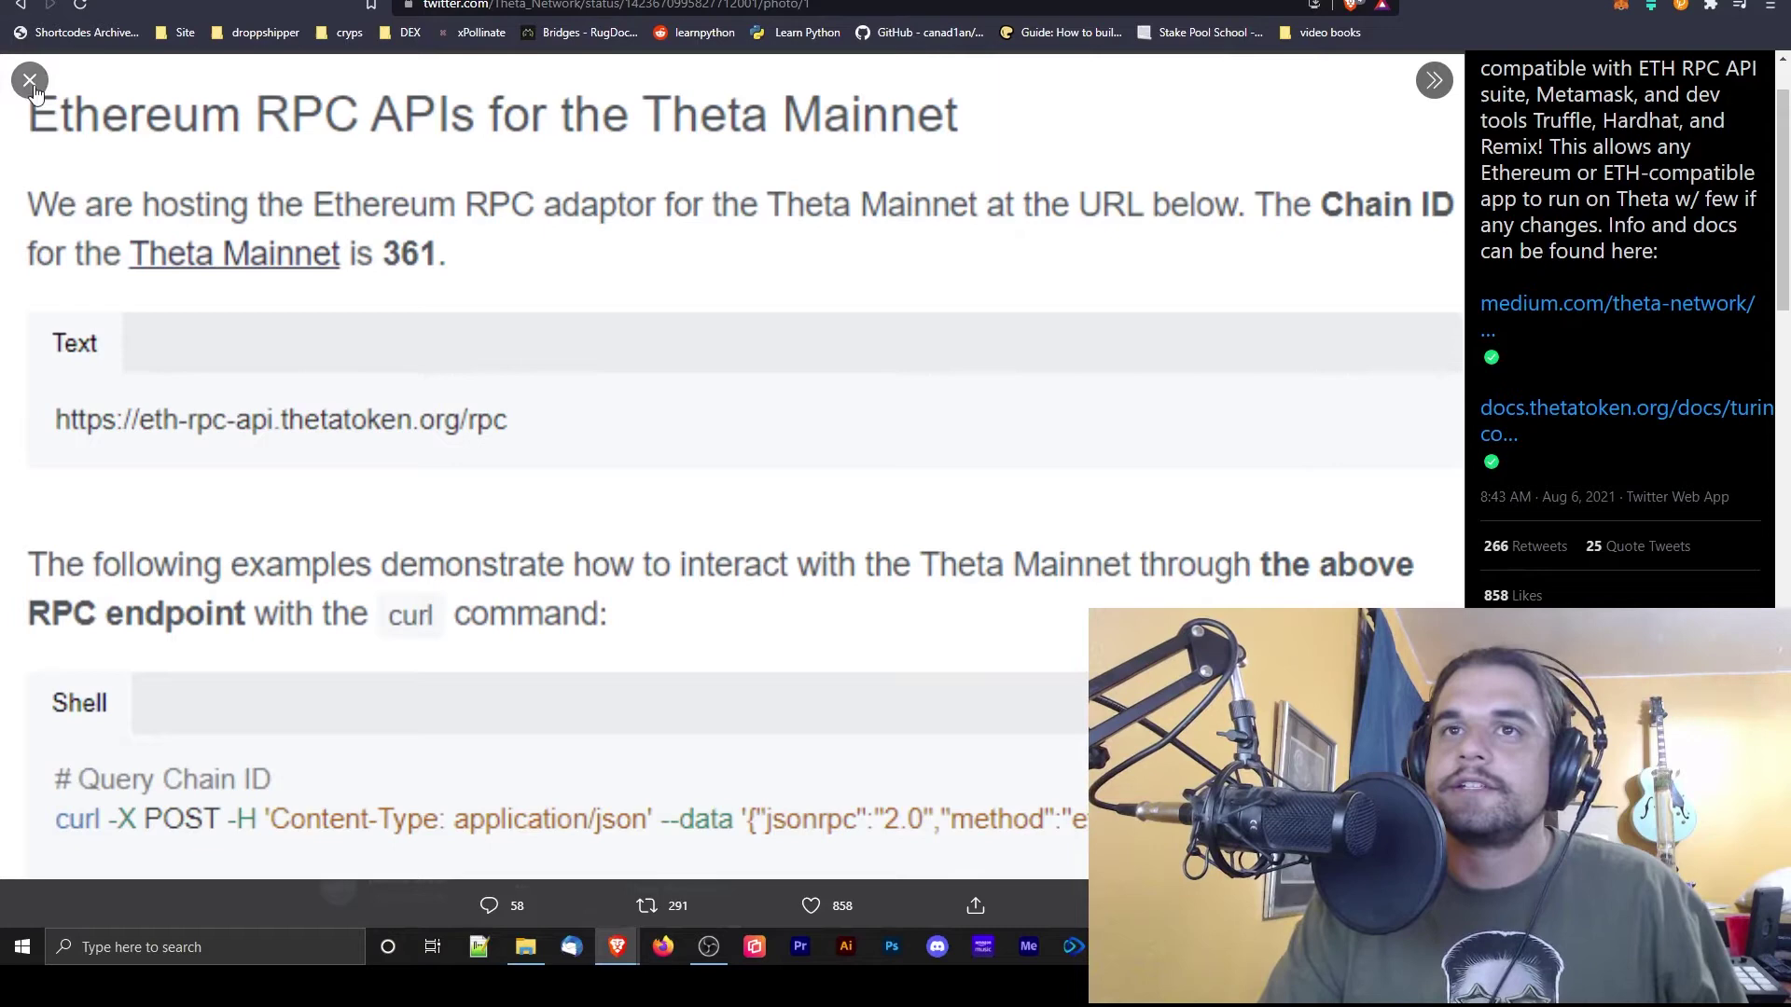
{"action": "left_click", "coordinate": [30, 81]}
{"action": "scroll", "coordinate": [843, 435], "scroll_direction": "up", "scroll_amount": 3}
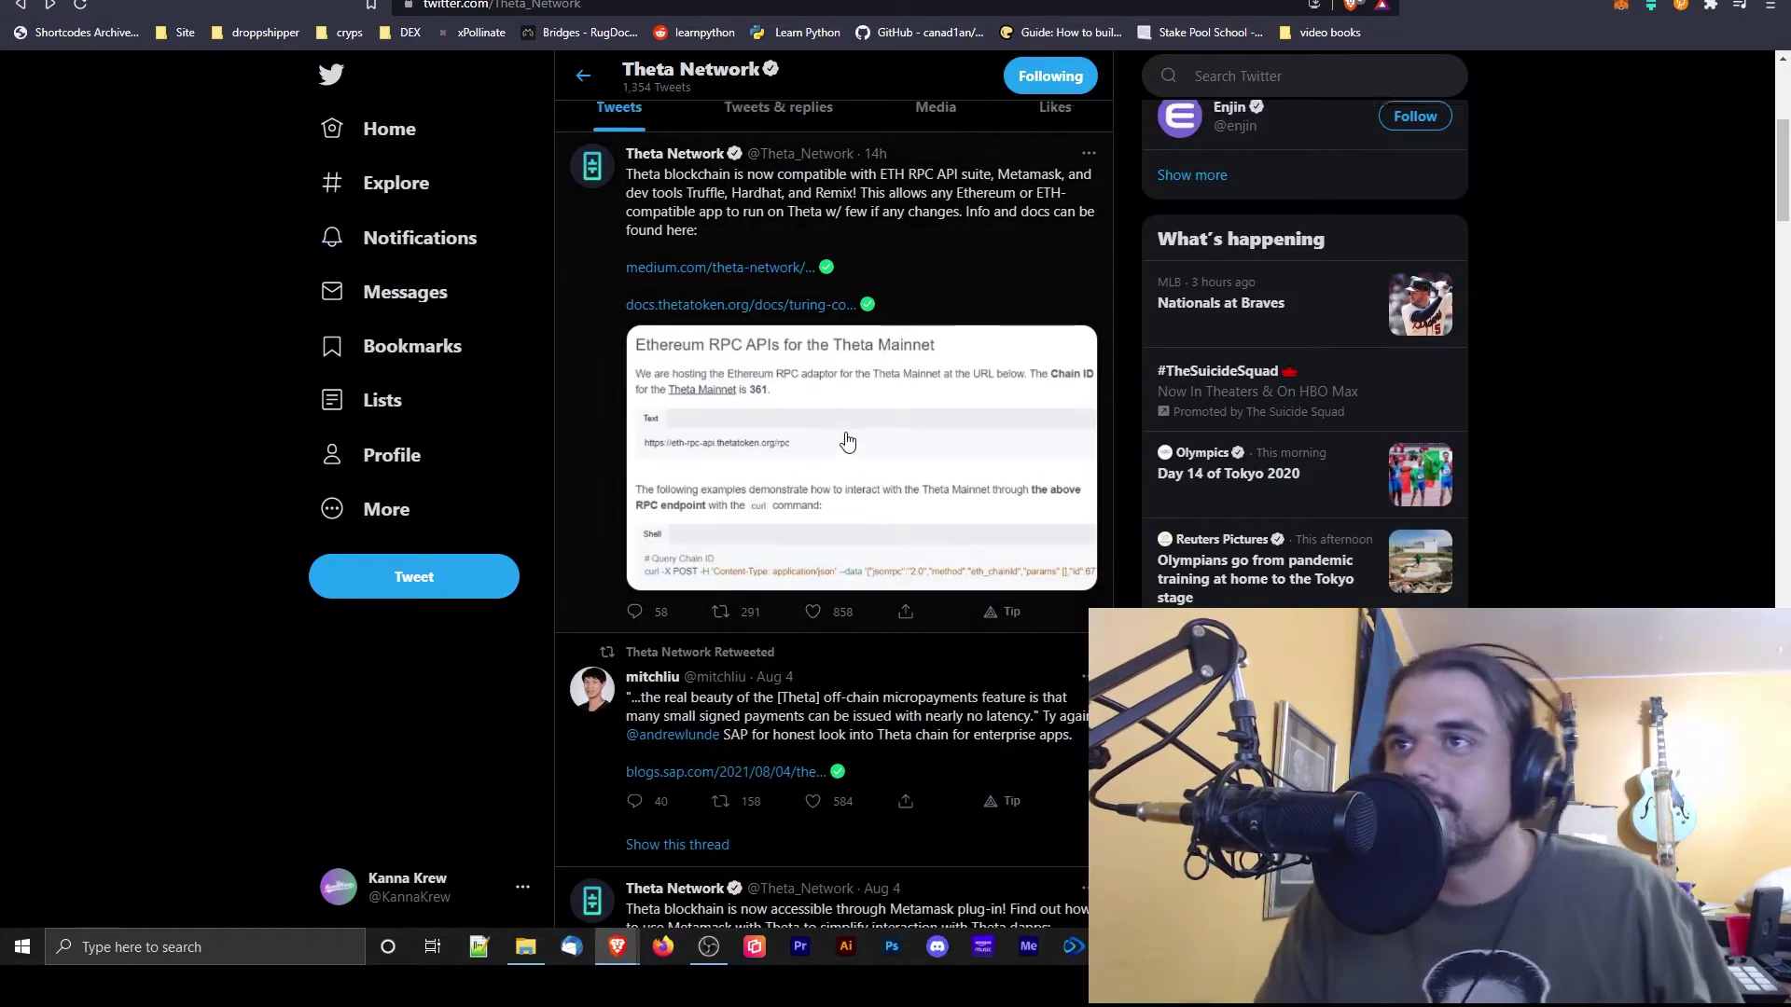
{"action": "scroll", "coordinate": [717, 647], "scroll_direction": "down", "scroll_amount": 1}
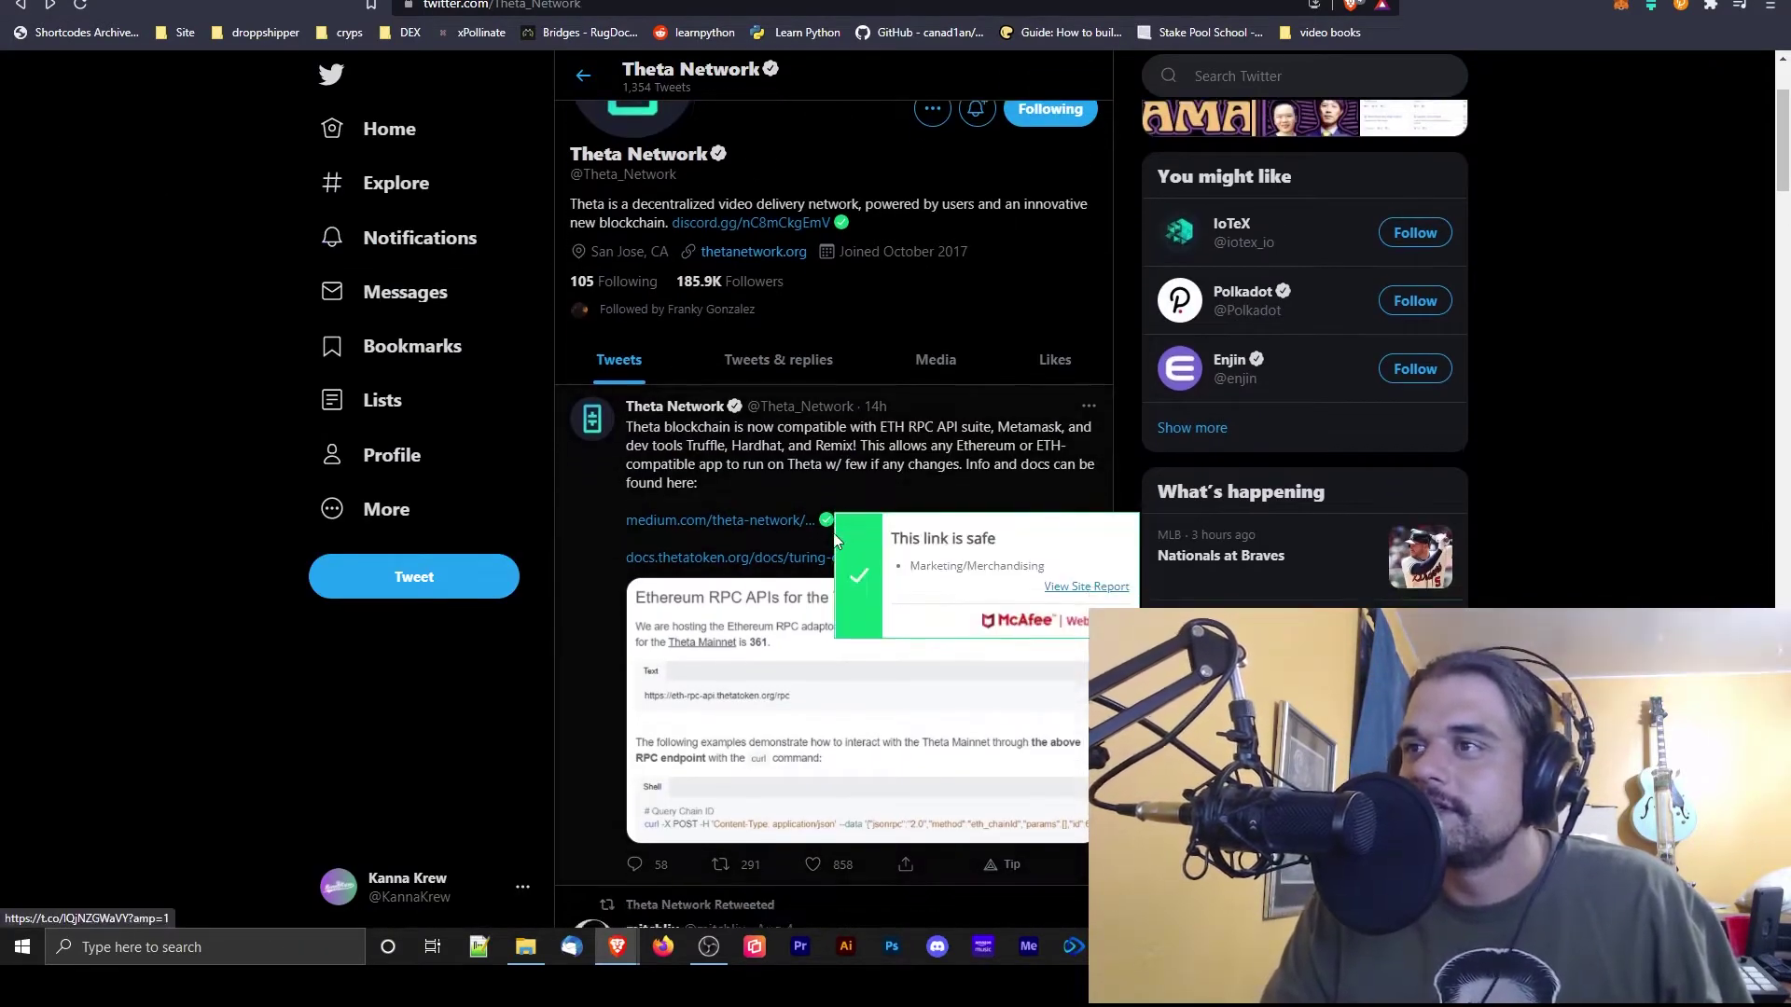
{"action": "scroll", "coordinate": [692, 490], "scroll_direction": "down", "scroll_amount": 2}
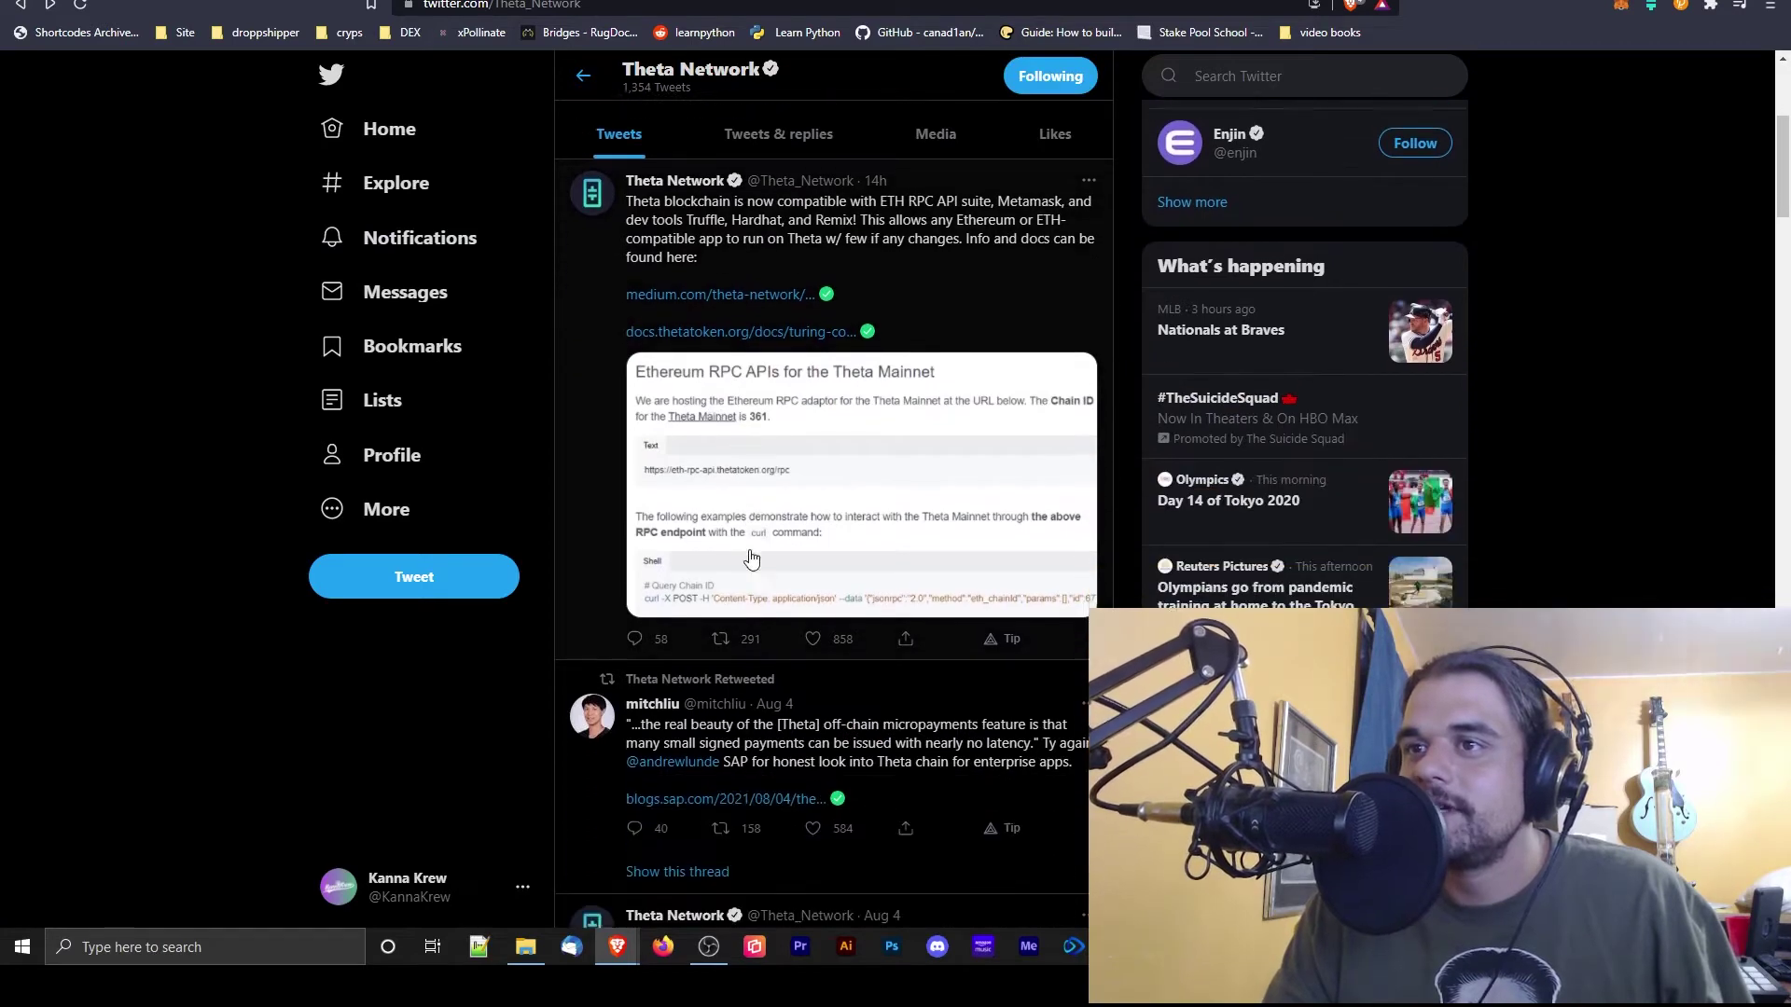
{"action": "scroll", "coordinate": [746, 569], "scroll_direction": "up", "scroll_amount": 1}
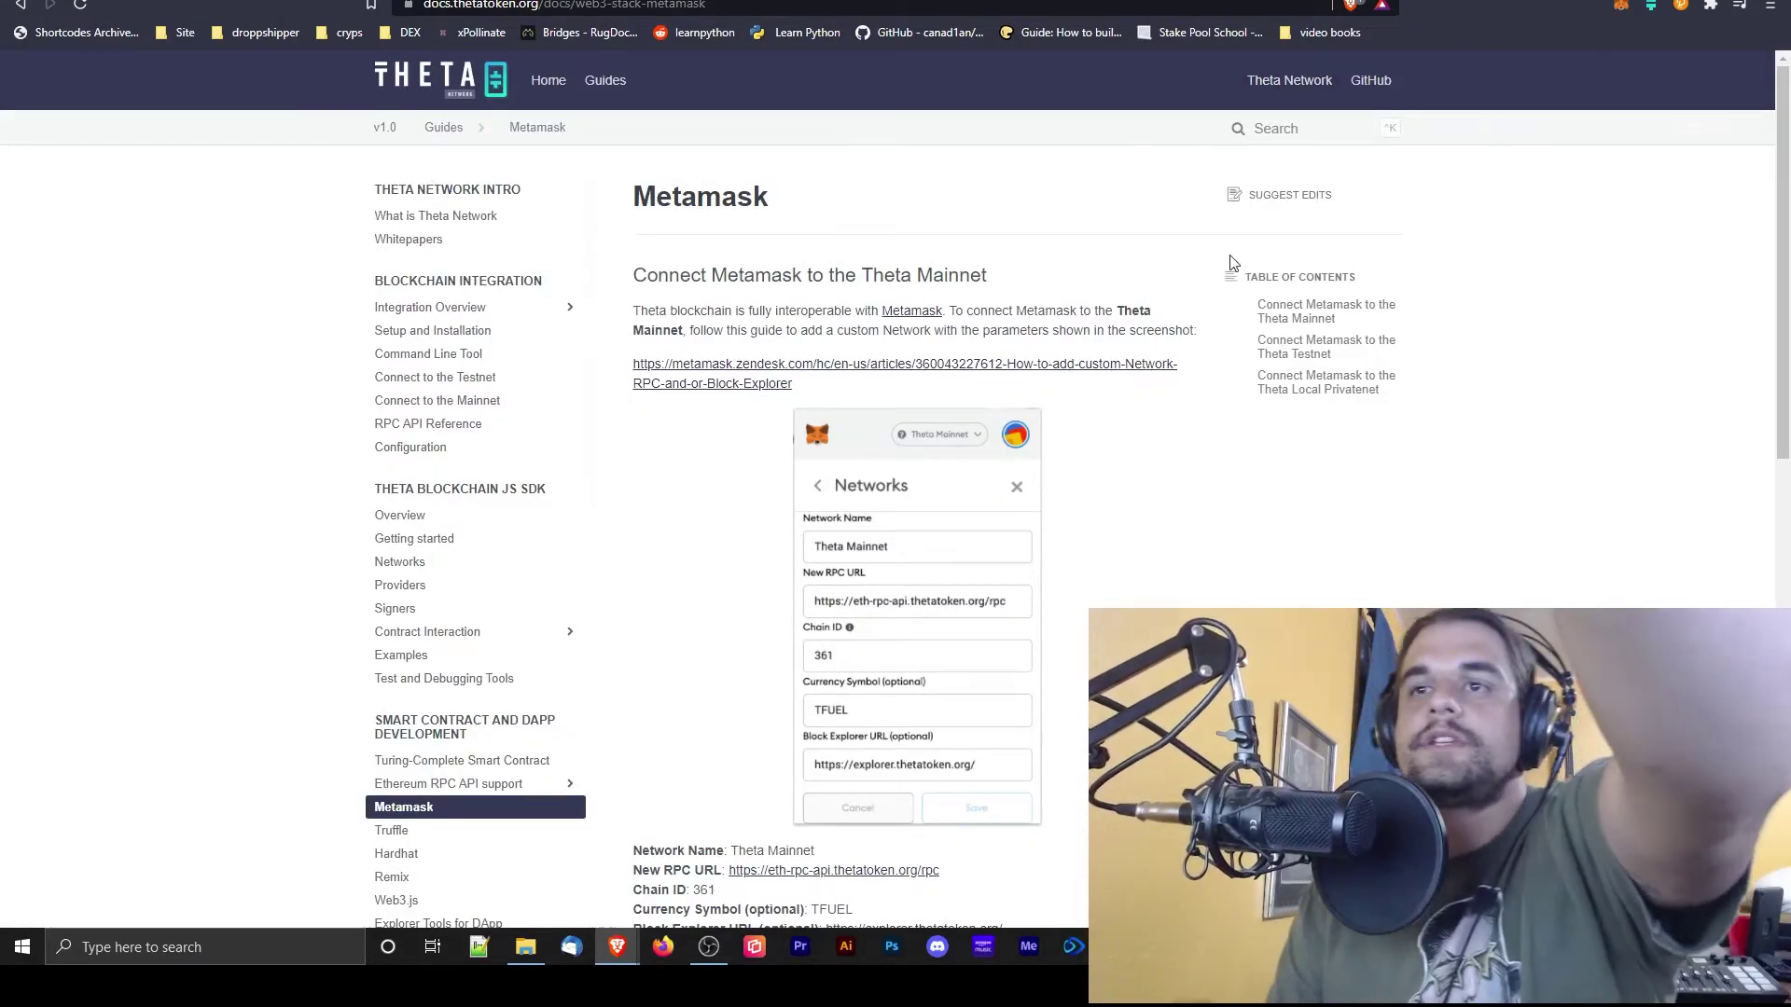
{"action": "key", "text": "alt+Tab"}
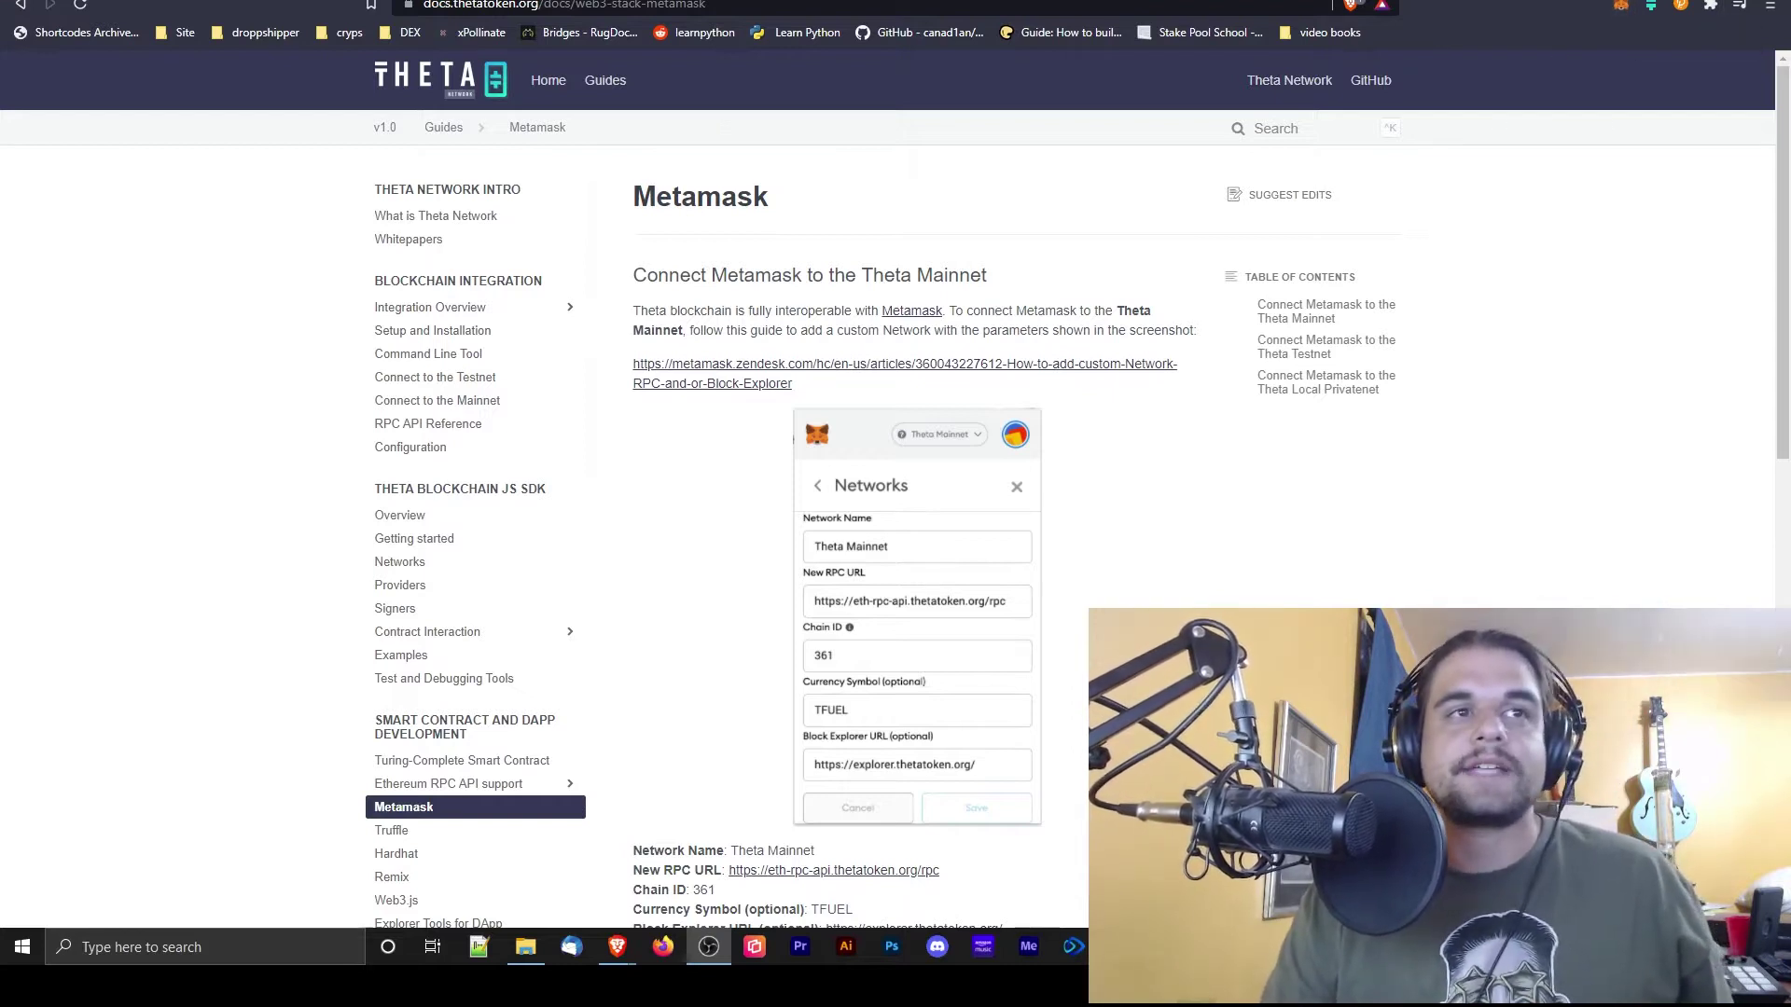
- Show the MetaMask extension's unlock screen and the Theta Wallet extension's unlock screen
{"action": "left_click", "coordinate": [1629, 7]}
{"action": "left_click", "coordinate": [1648, 9]}
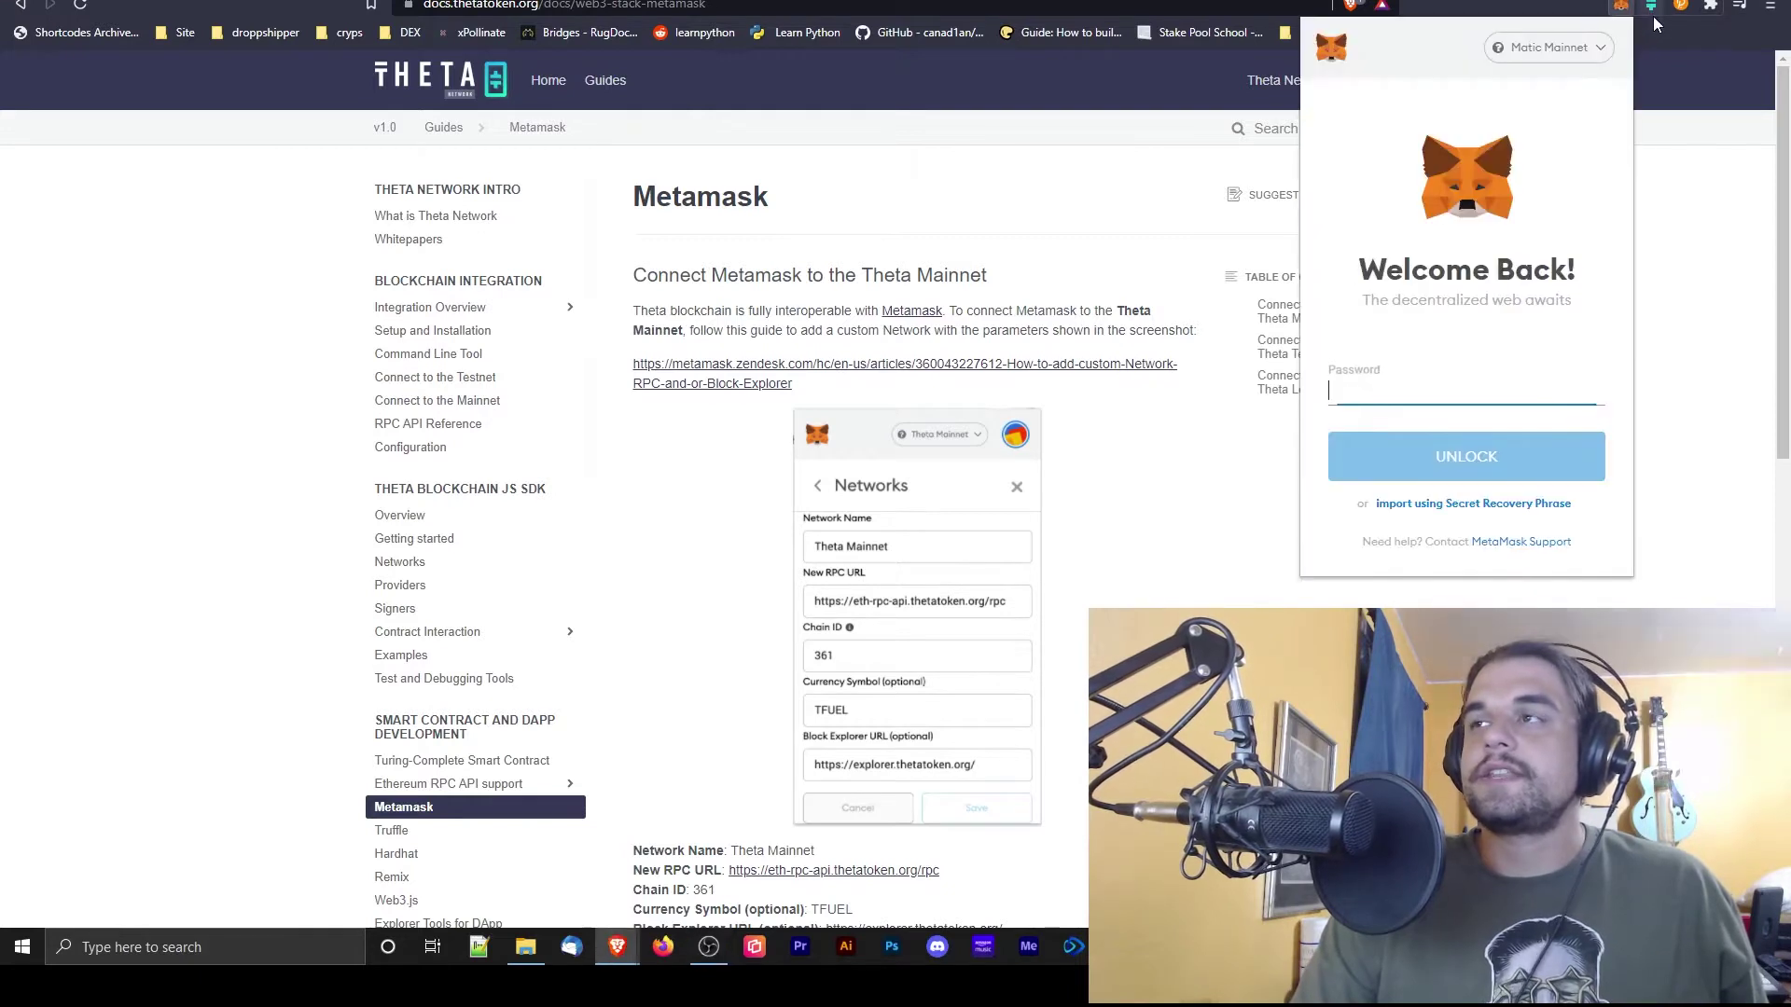
{"action": "left_click", "coordinate": [1649, 5]}
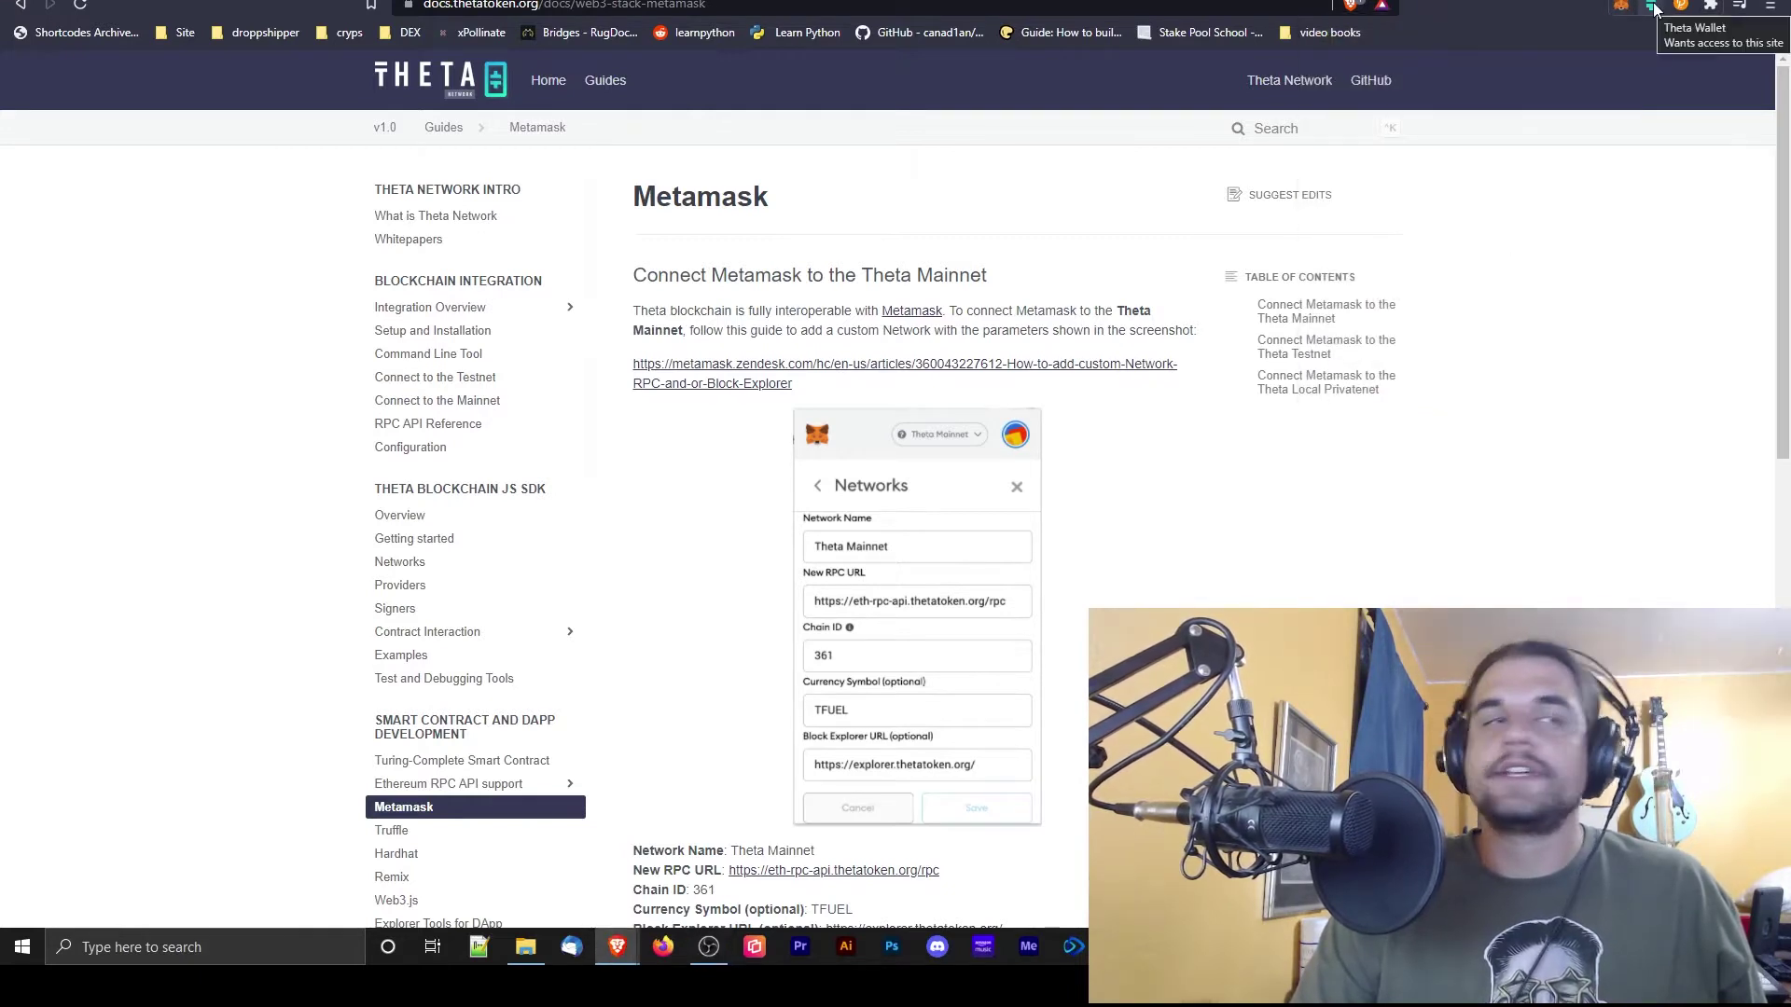
{"action": "left_click", "coordinate": [1651, 7]}
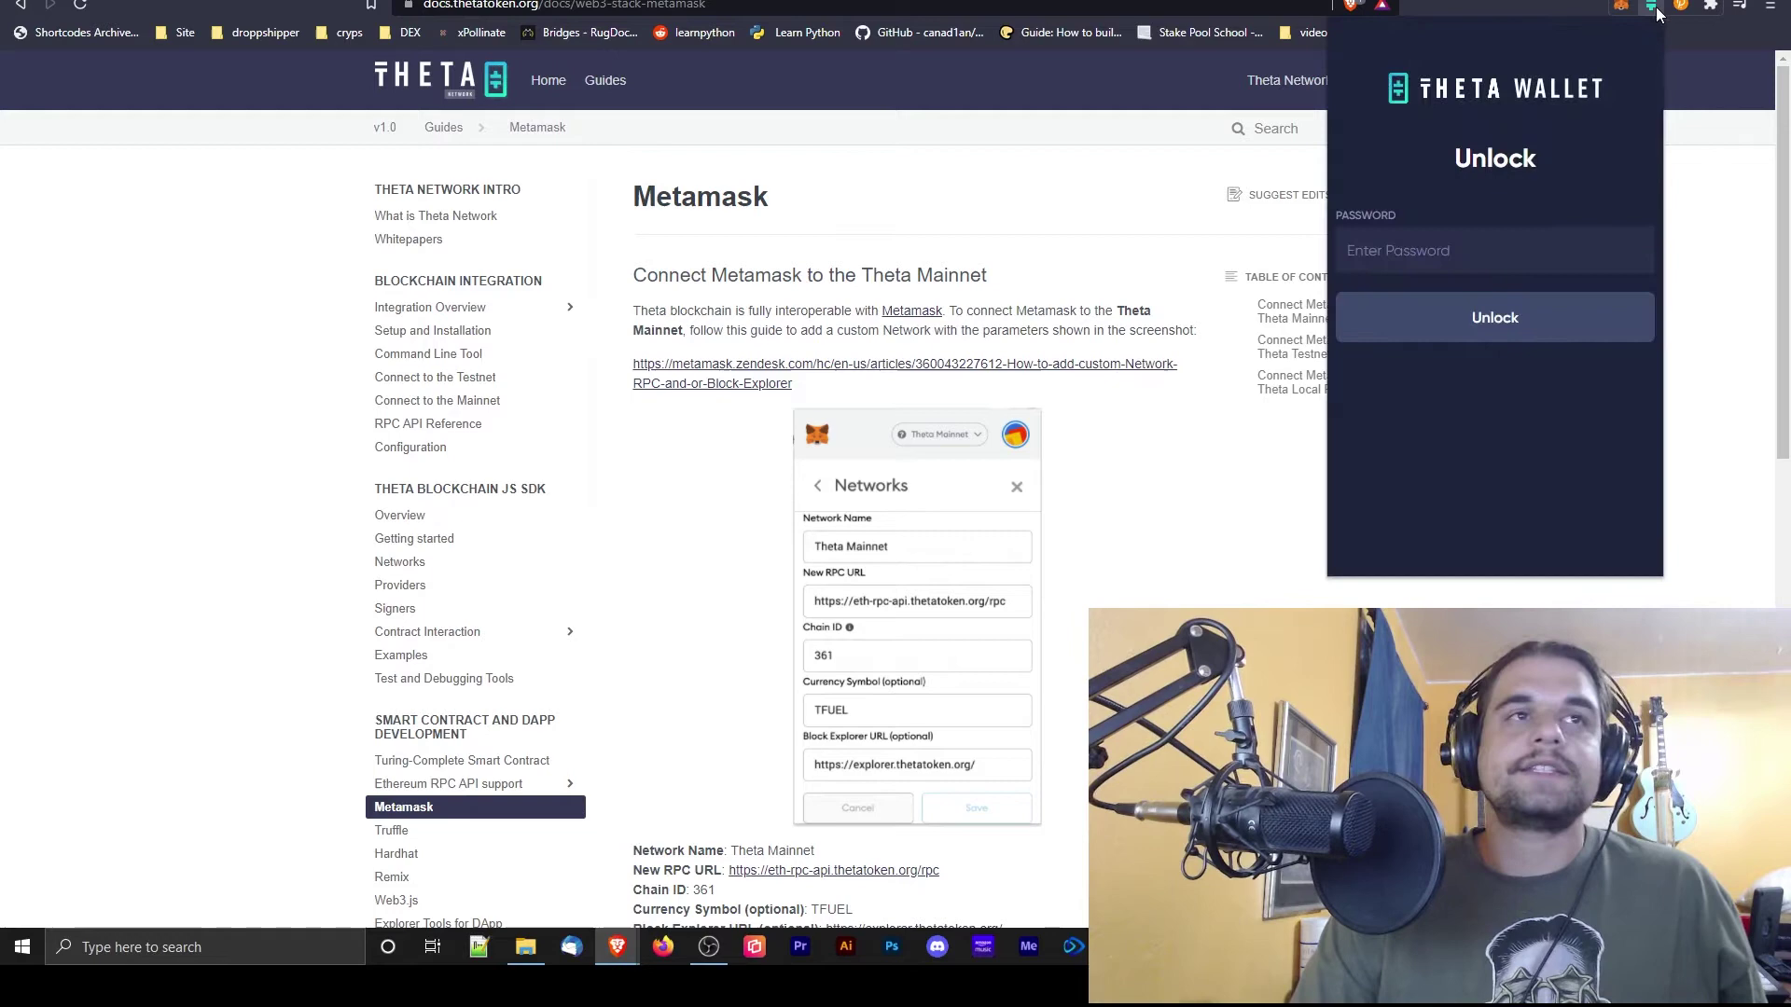
{"action": "left_click", "coordinate": [1666, 28]}
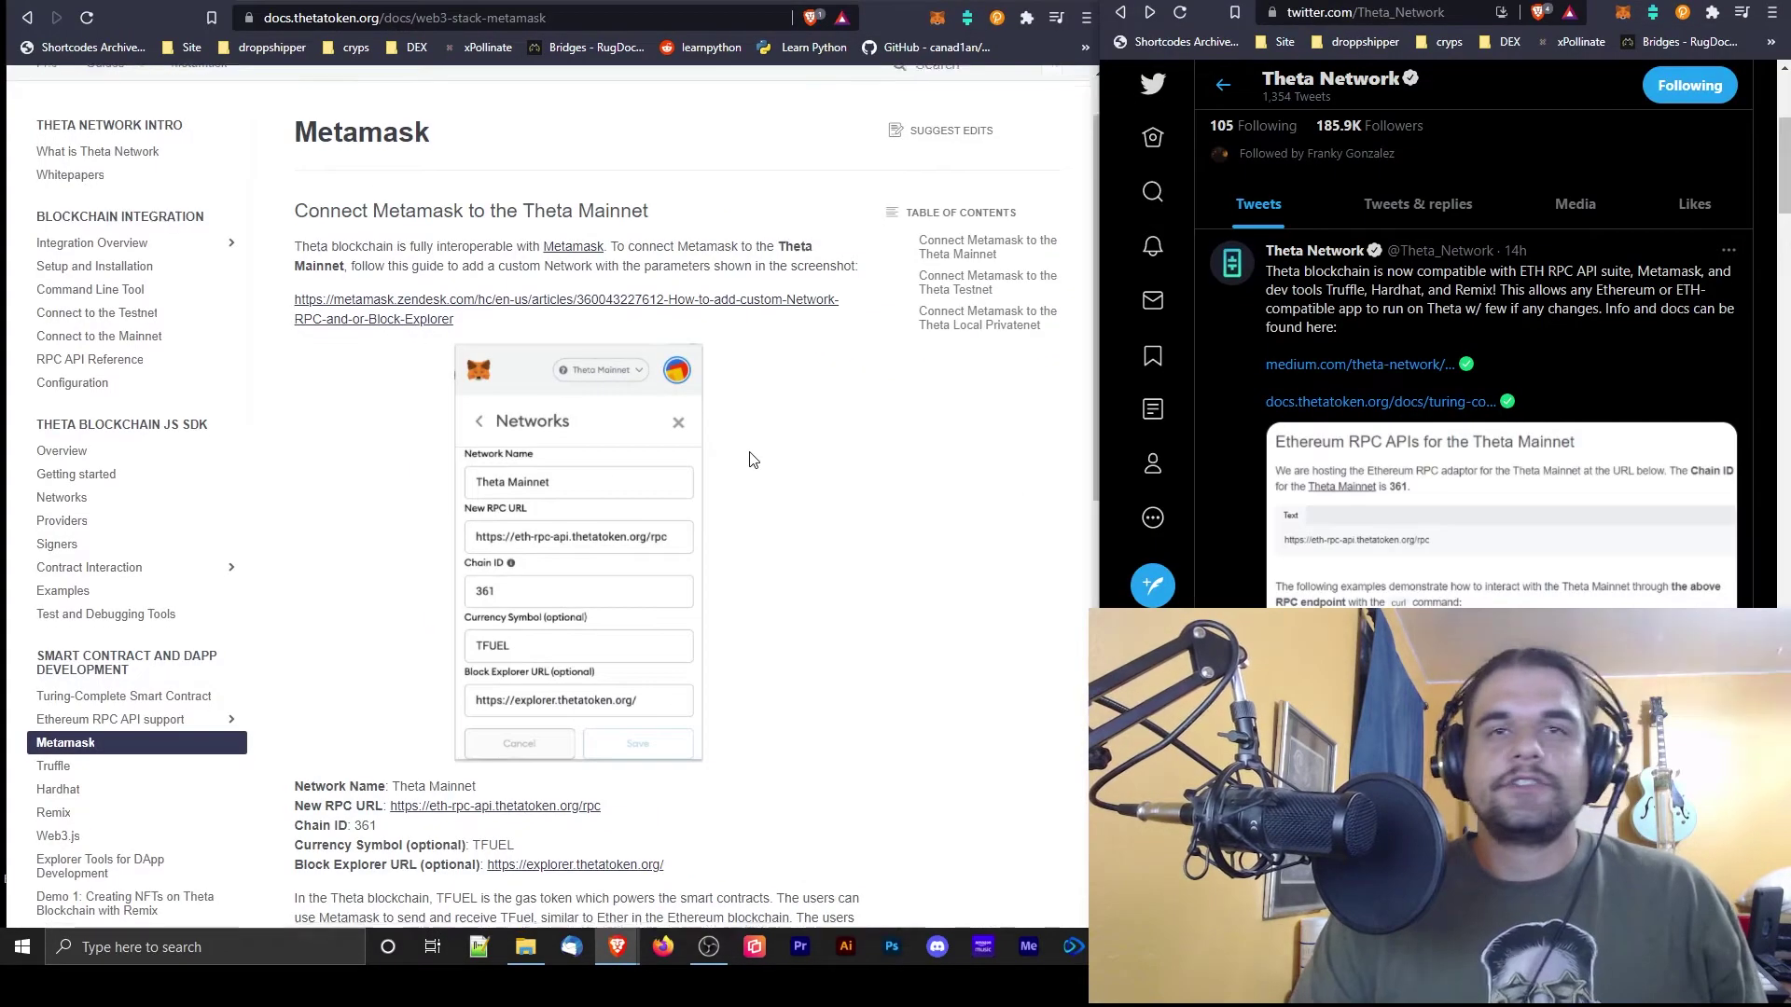
- Bring the guide's mainnet parameters into view and start adding a custom RPC network in MetaMask
{"action": "scroll", "coordinate": [754, 459], "scroll_direction": "down", "scroll_amount": 1}
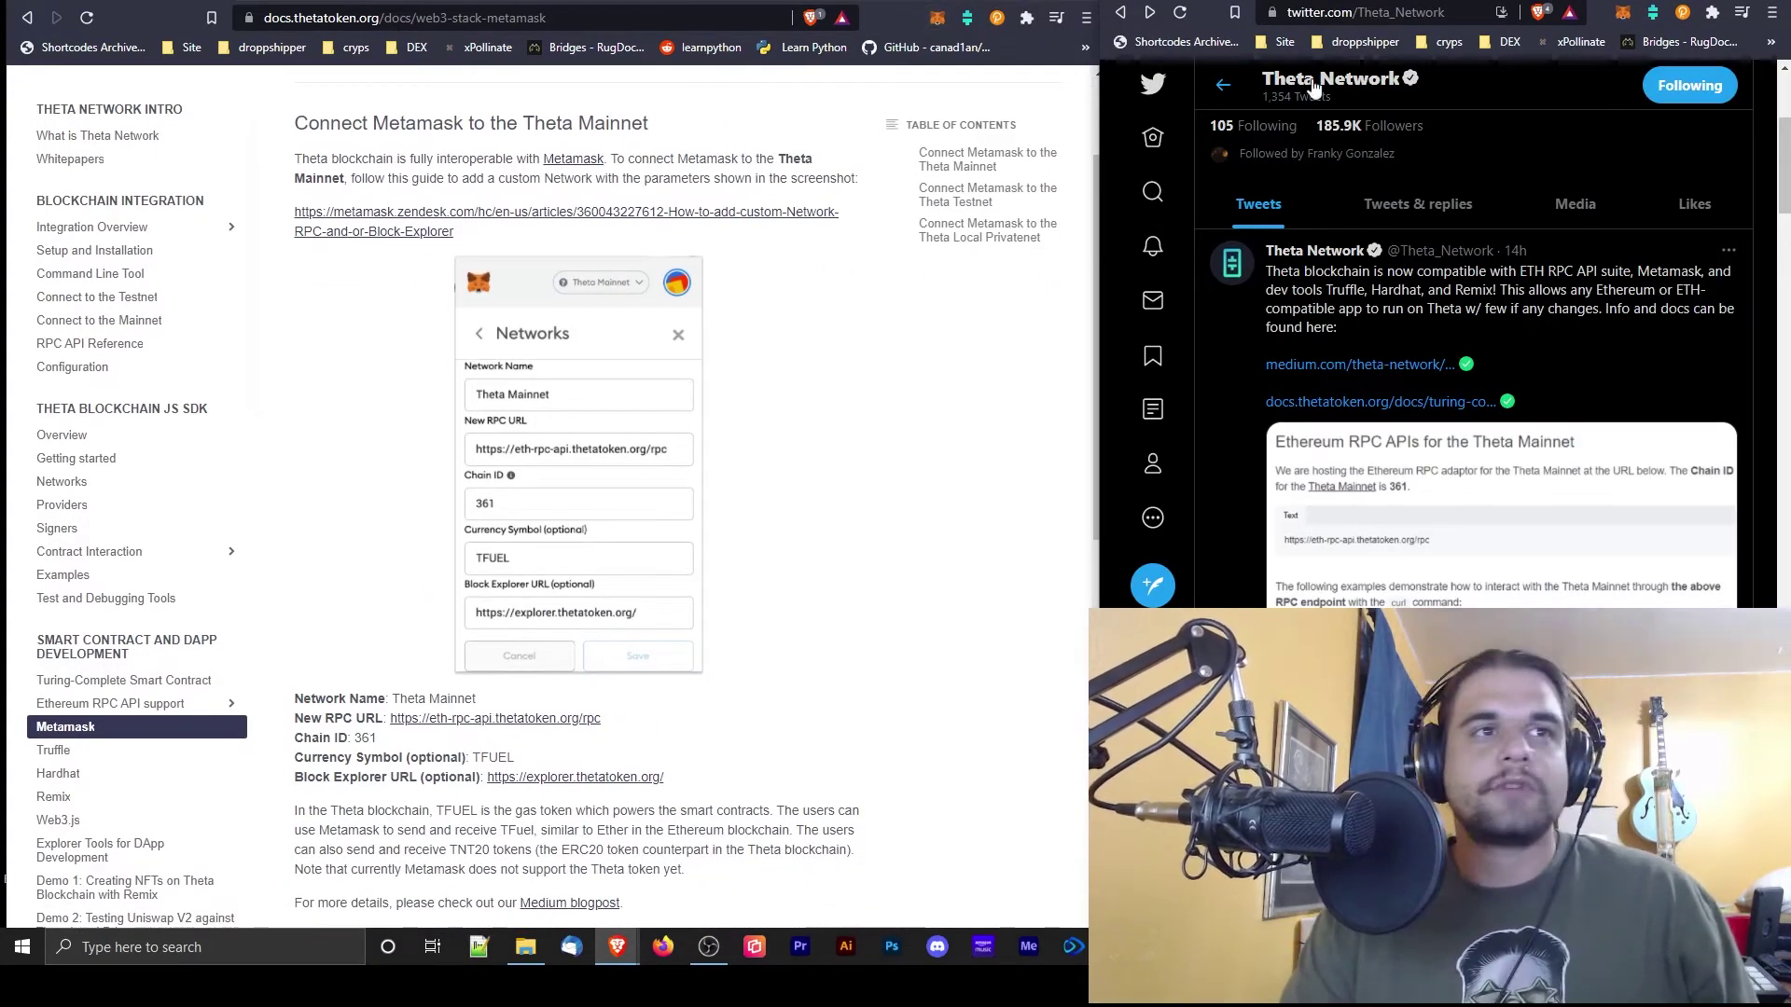
{"action": "left_click", "coordinate": [940, 23]}
{"action": "left_click", "coordinate": [720, 757]}
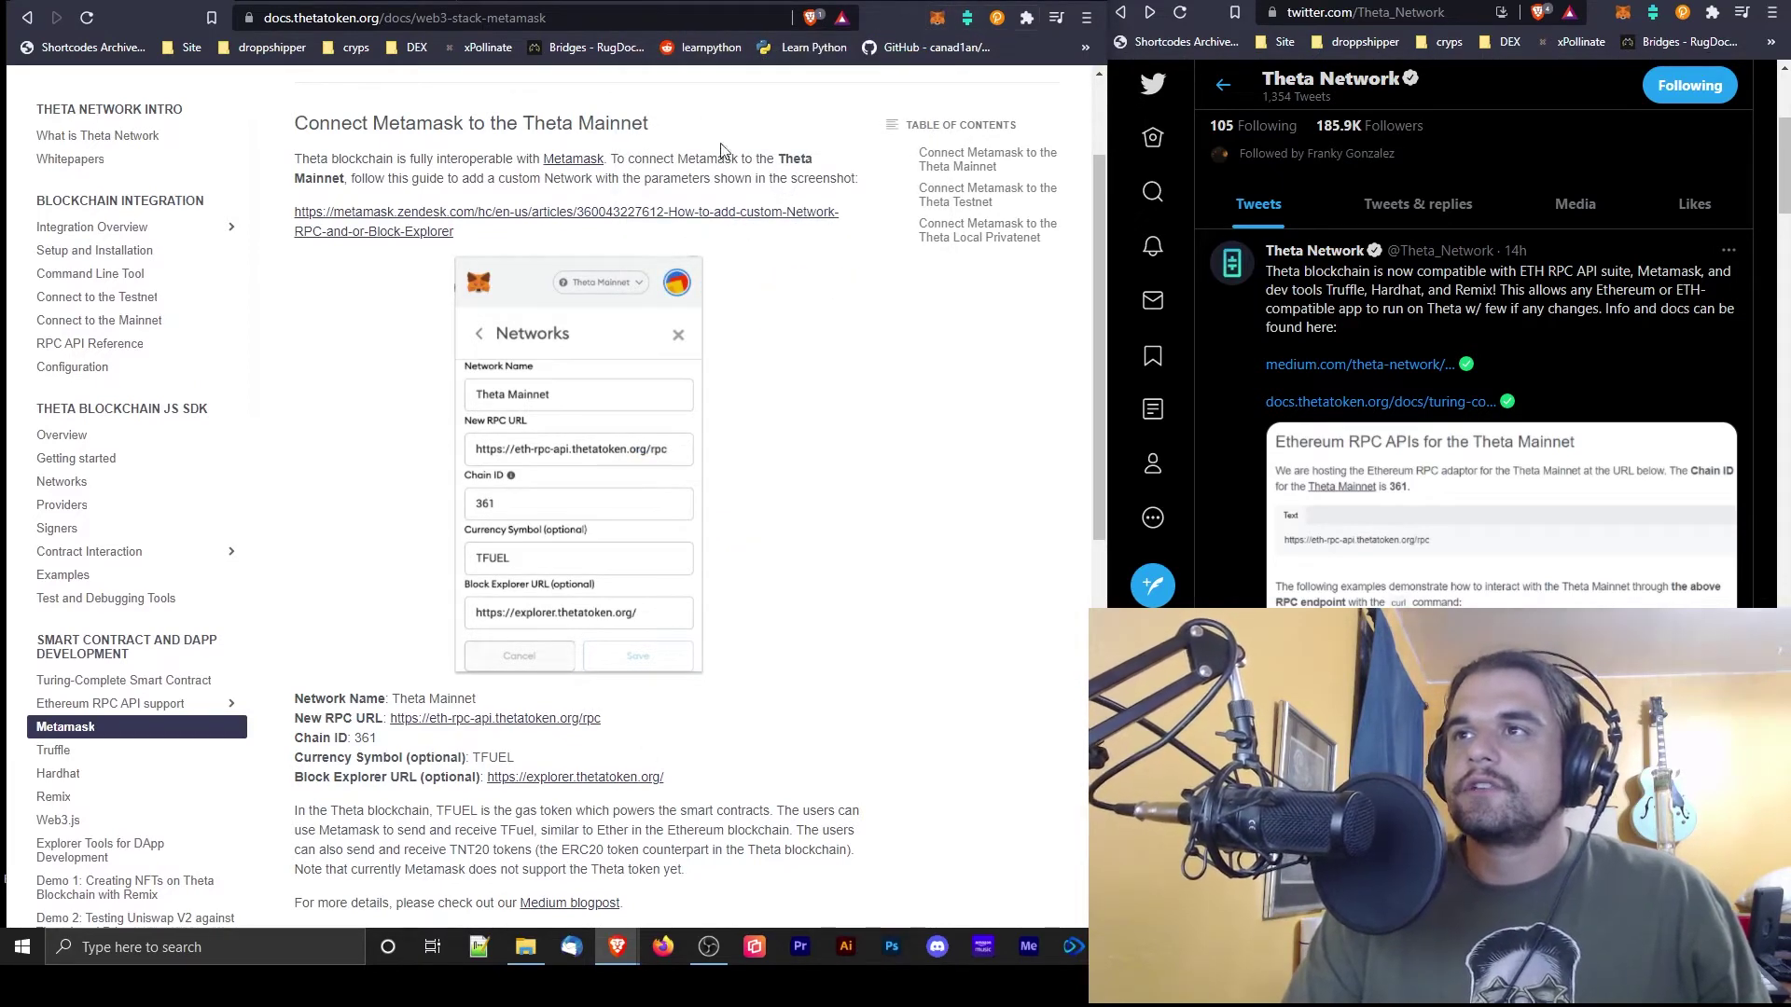
{"action": "left_click", "coordinate": [1623, 13]}
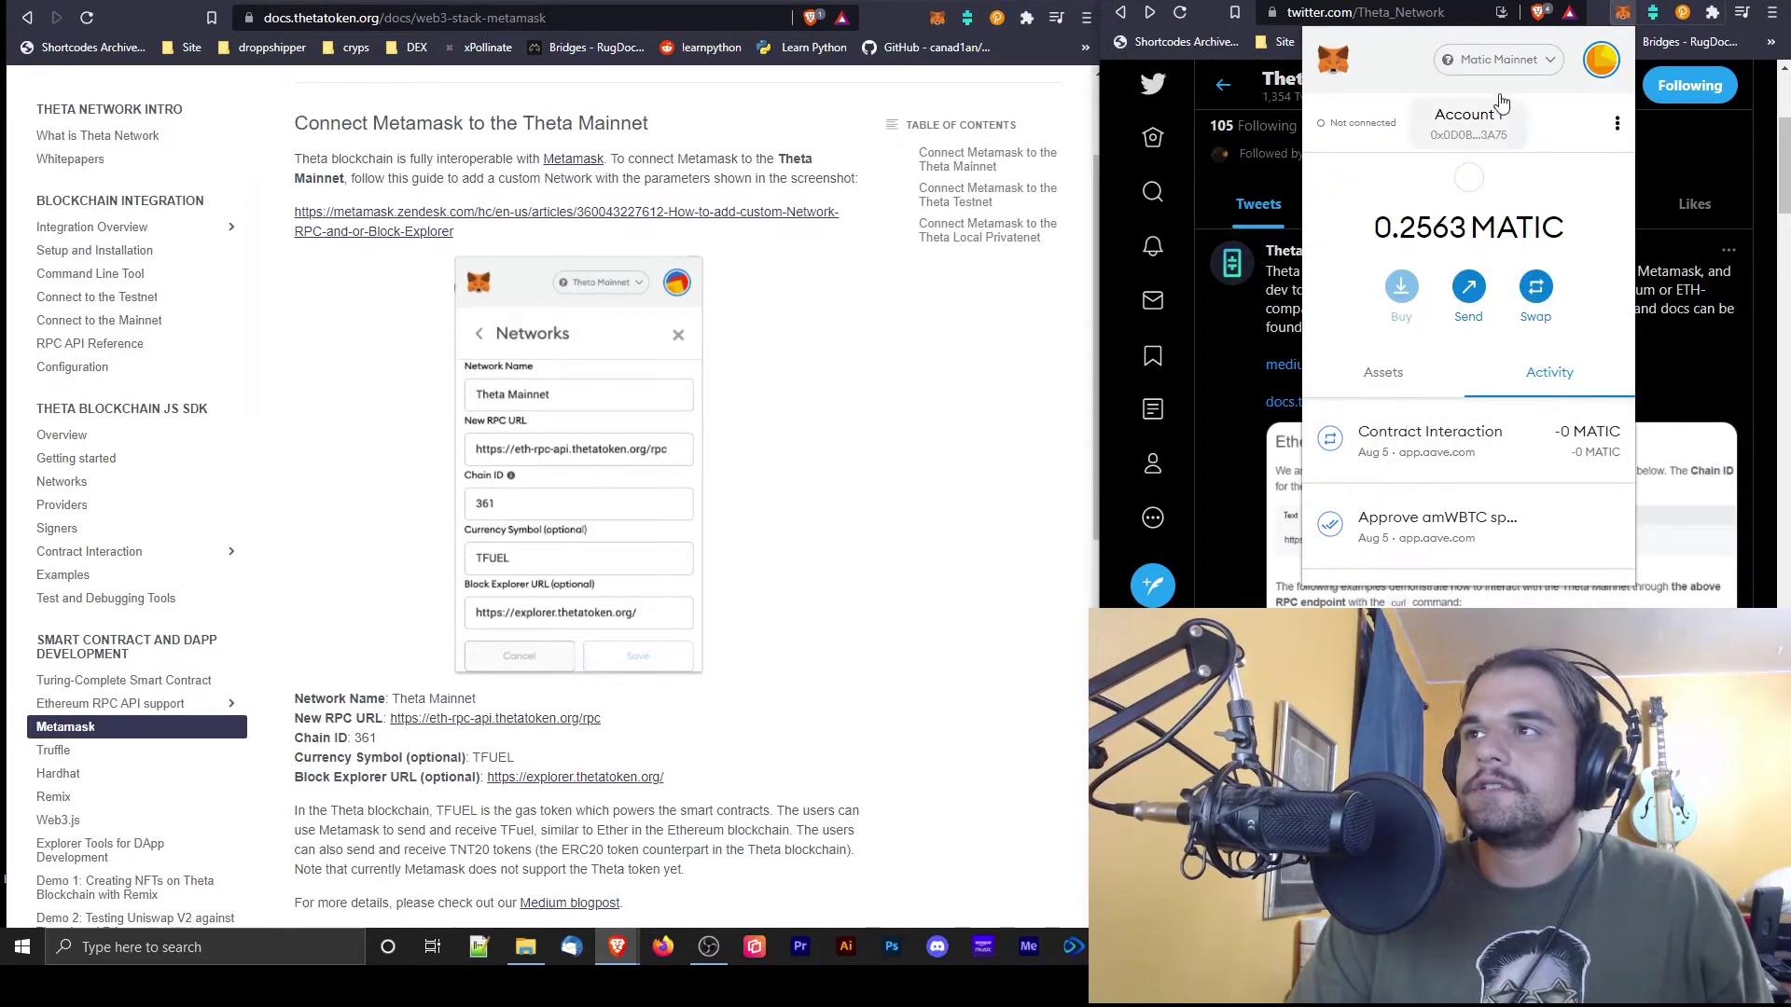
{"action": "left_click", "coordinate": [1503, 61]}
{"action": "scroll", "coordinate": [1483, 485], "scroll_direction": "down", "scroll_amount": 1}
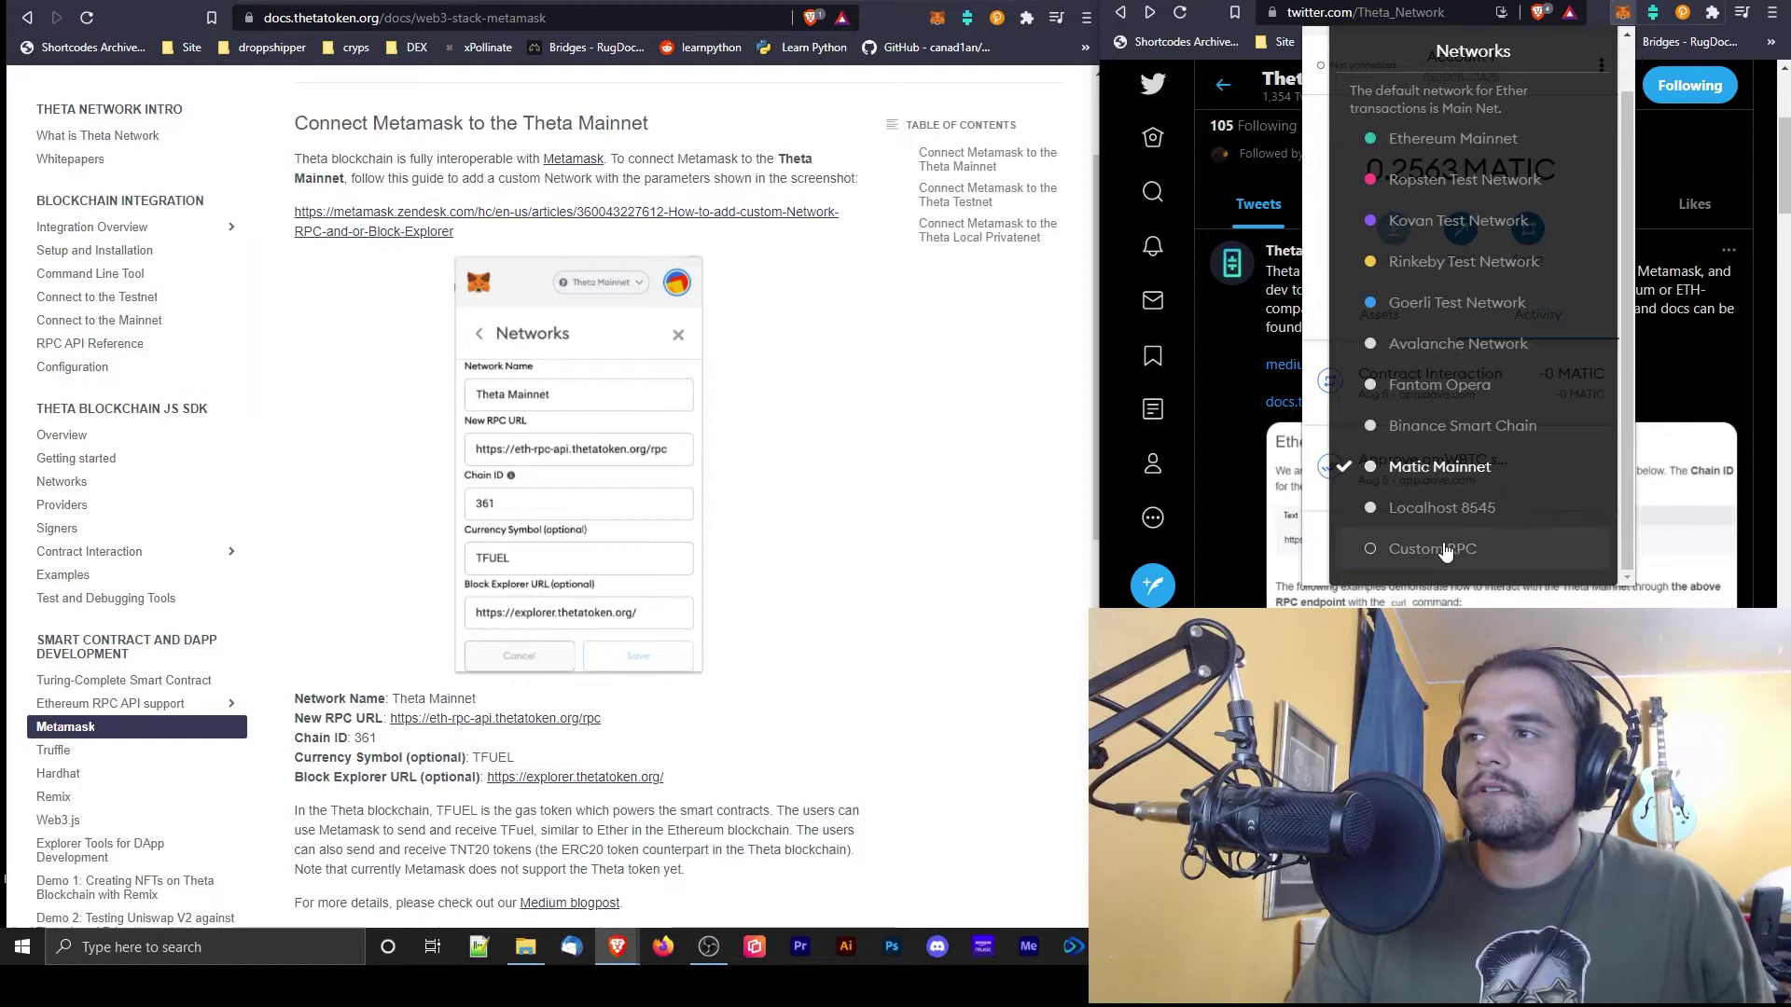
{"action": "left_click", "coordinate": [1446, 549]}
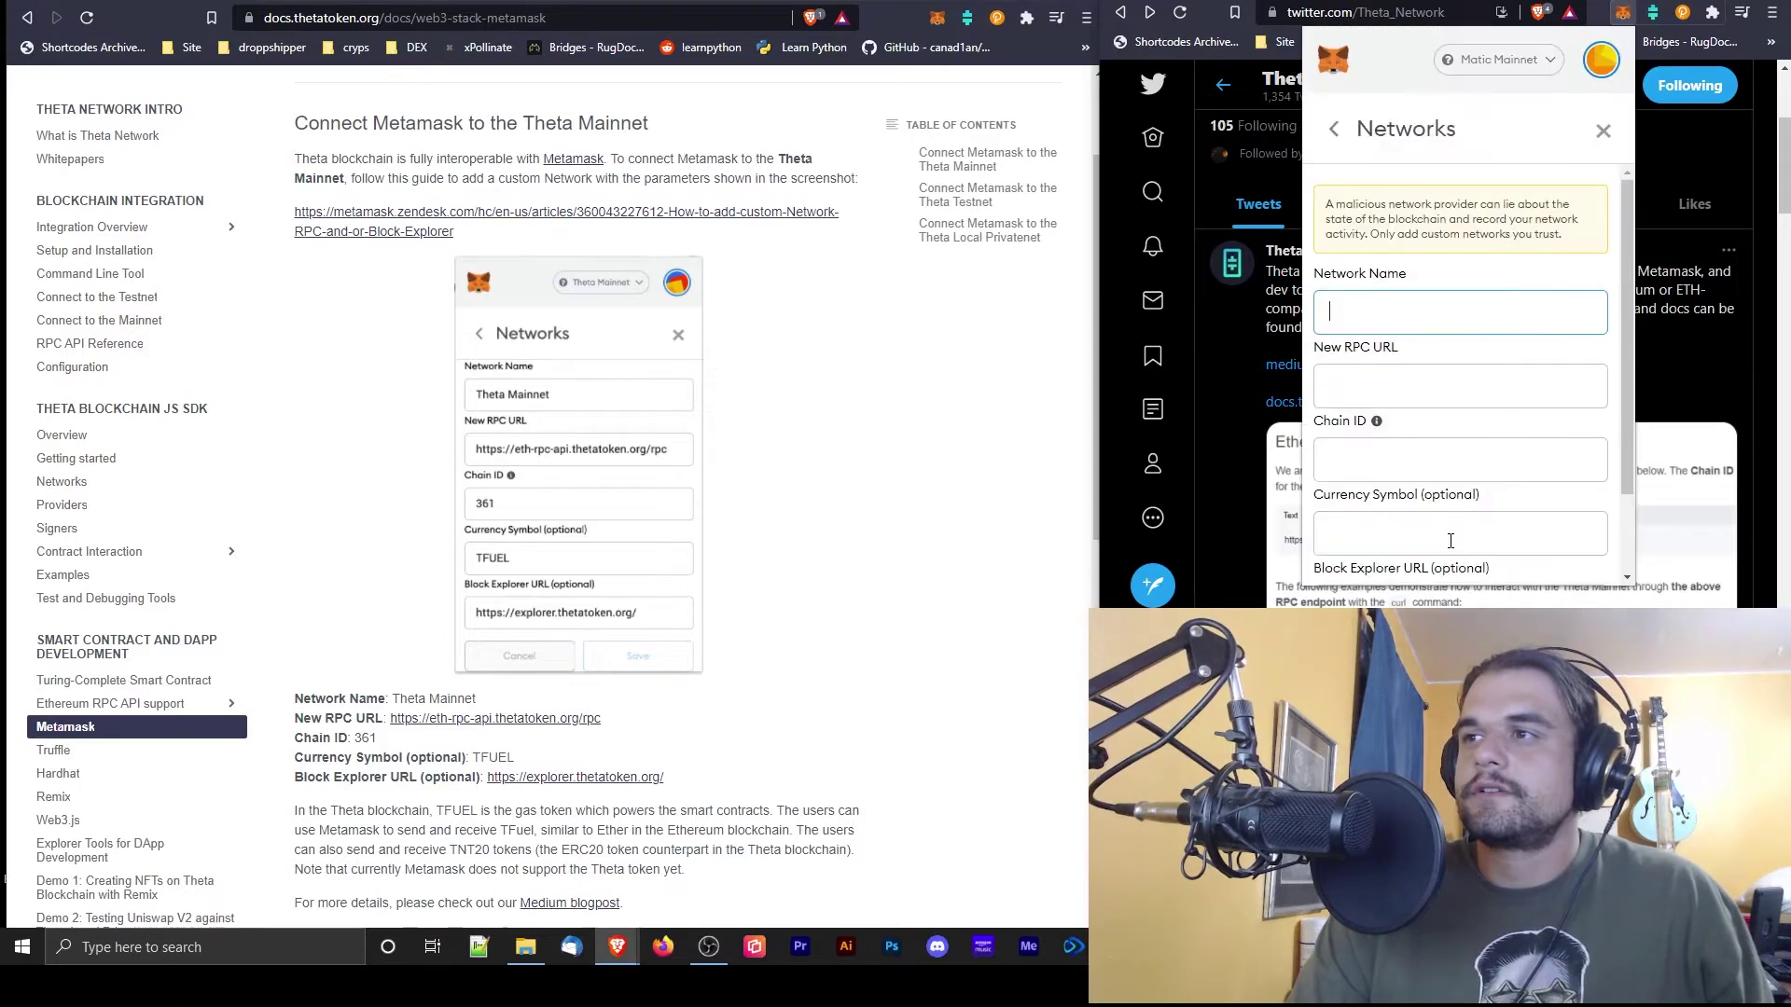
{"action": "left_click", "coordinate": [1346, 313]}
{"action": "type", "text": "Theta Network"}
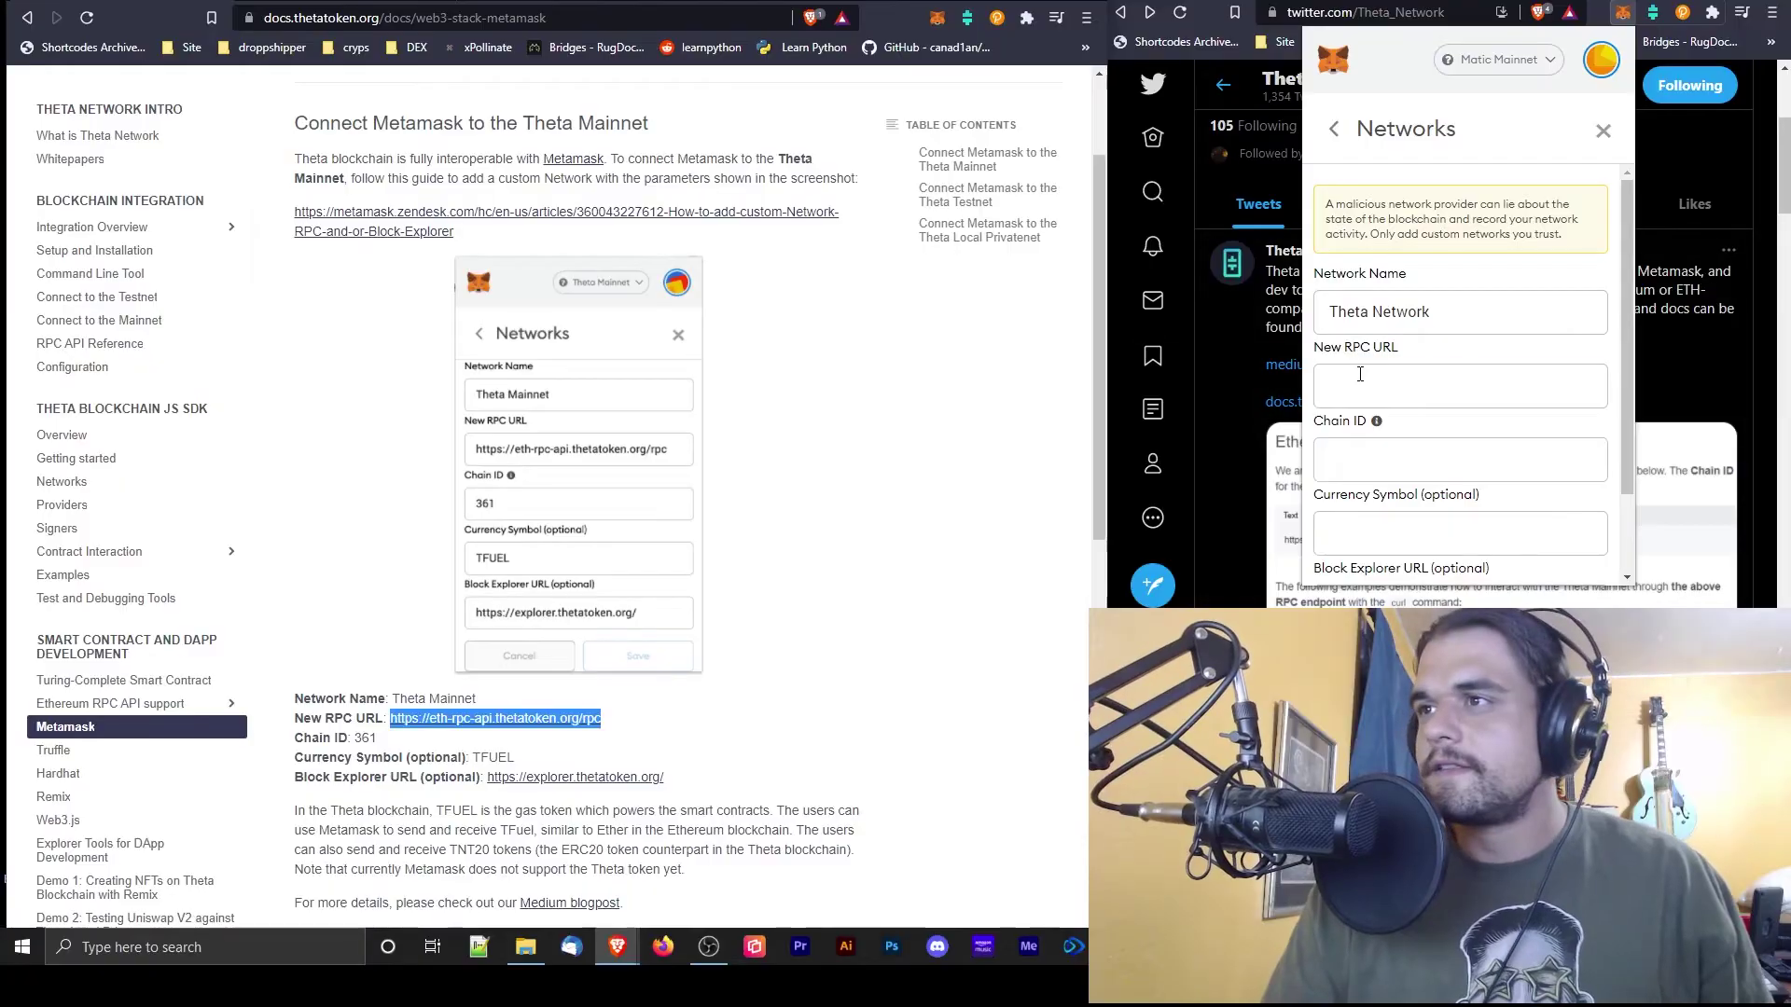
{"action": "left_click", "coordinate": [1359, 374]}
{"action": "type", "text": "https://eth-rpc-api.thetatoken.org/rpc"}
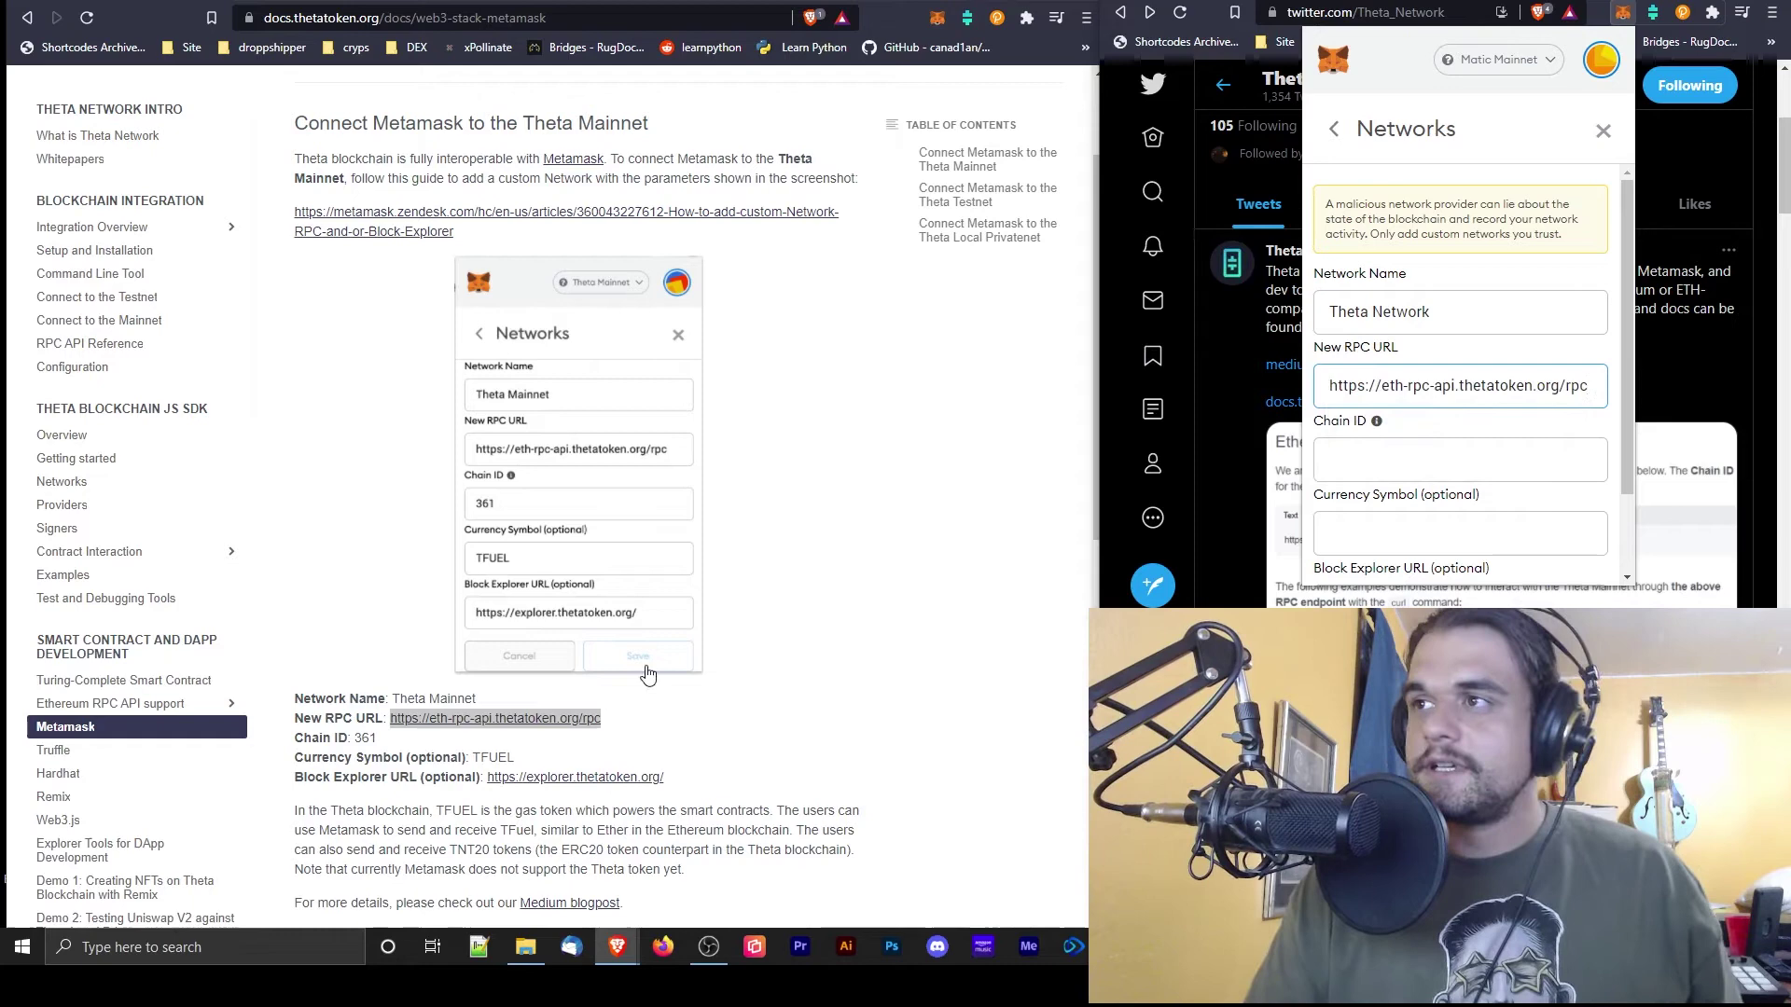
- Set the network's chain ID to 361, copied from the guide, and its currency symbol to TFUEL
{"action": "left_click", "coordinate": [373, 742]}
{"action": "double_click", "coordinate": [357, 736]}
{"action": "key", "text": "ctrl+c"}
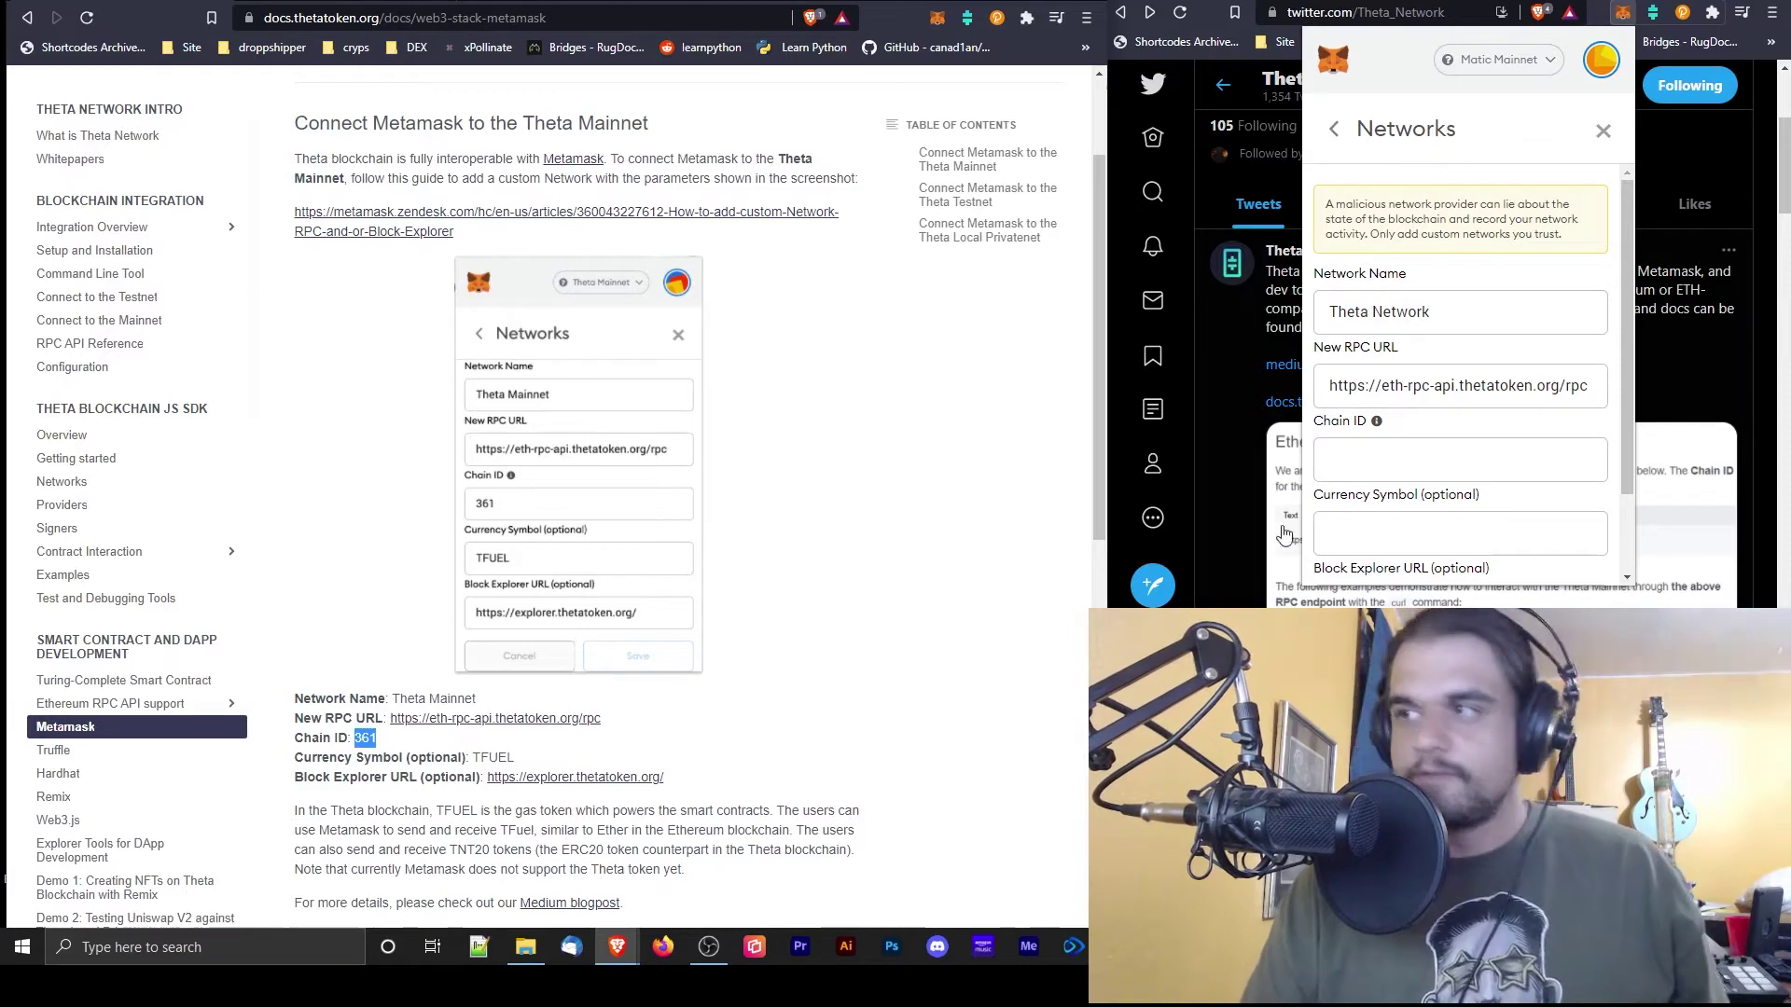
{"action": "right_click", "coordinate": [1375, 461]}
{"action": "left_click", "coordinate": [1399, 523]}
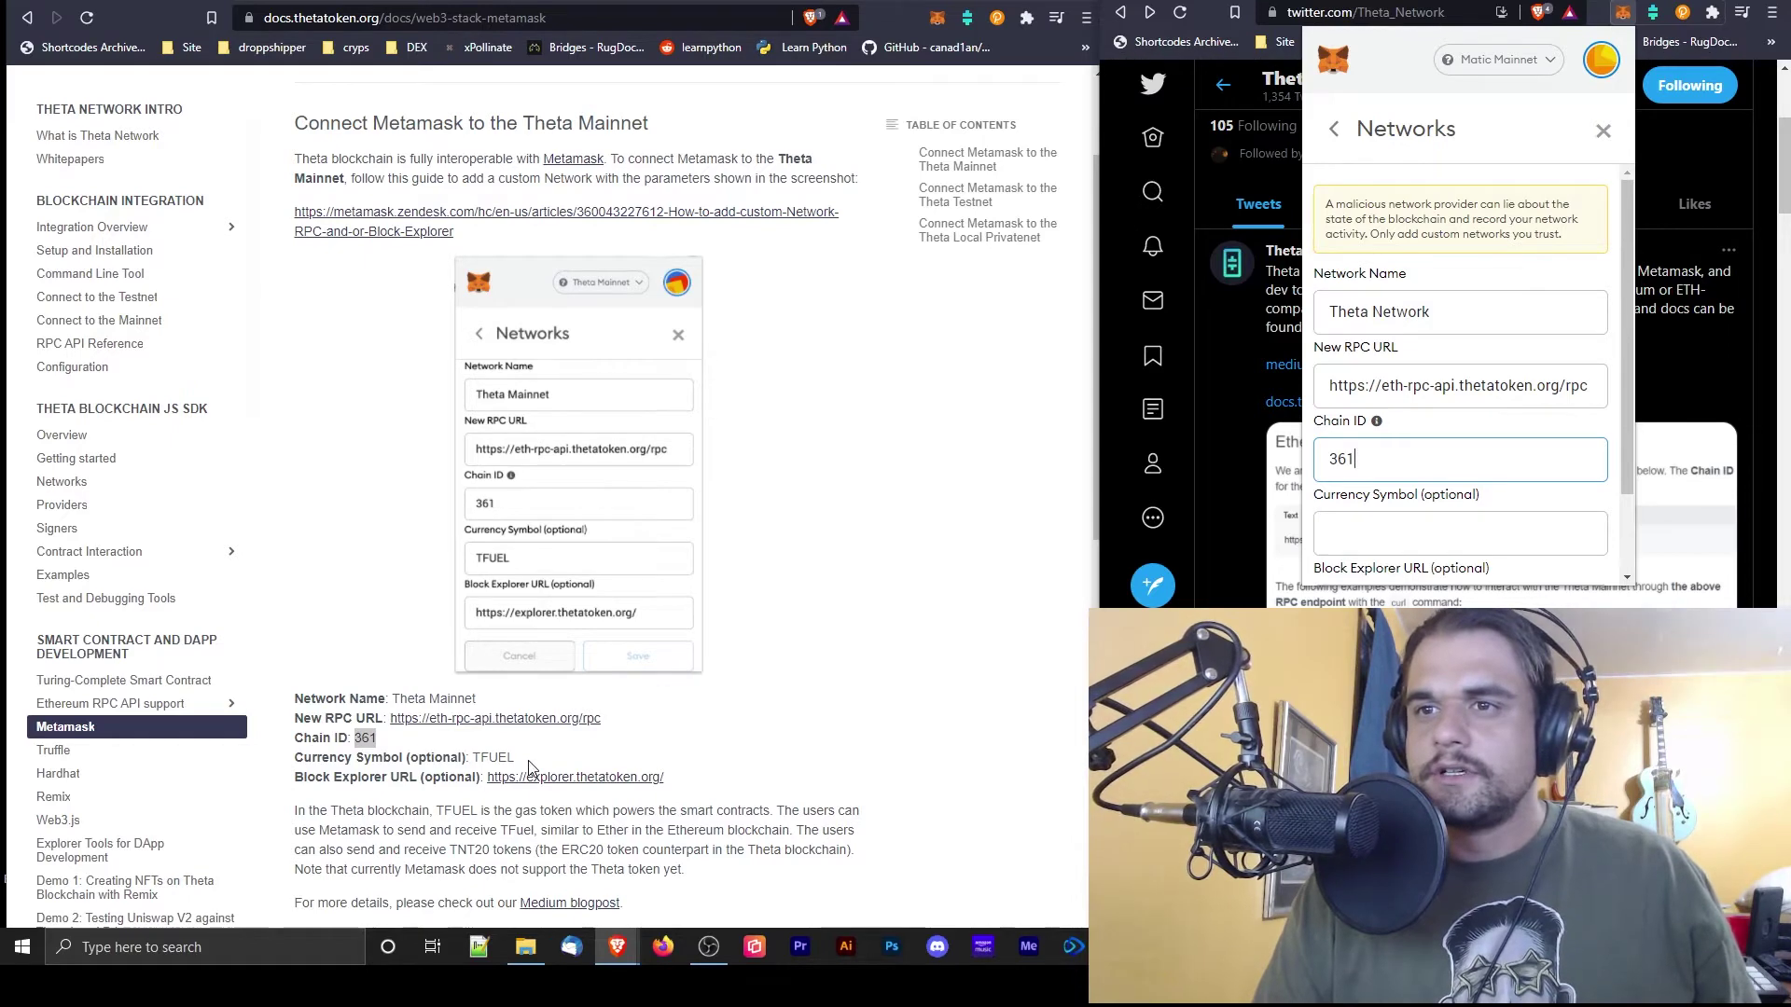
{"action": "left_click", "coordinate": [1370, 539]}
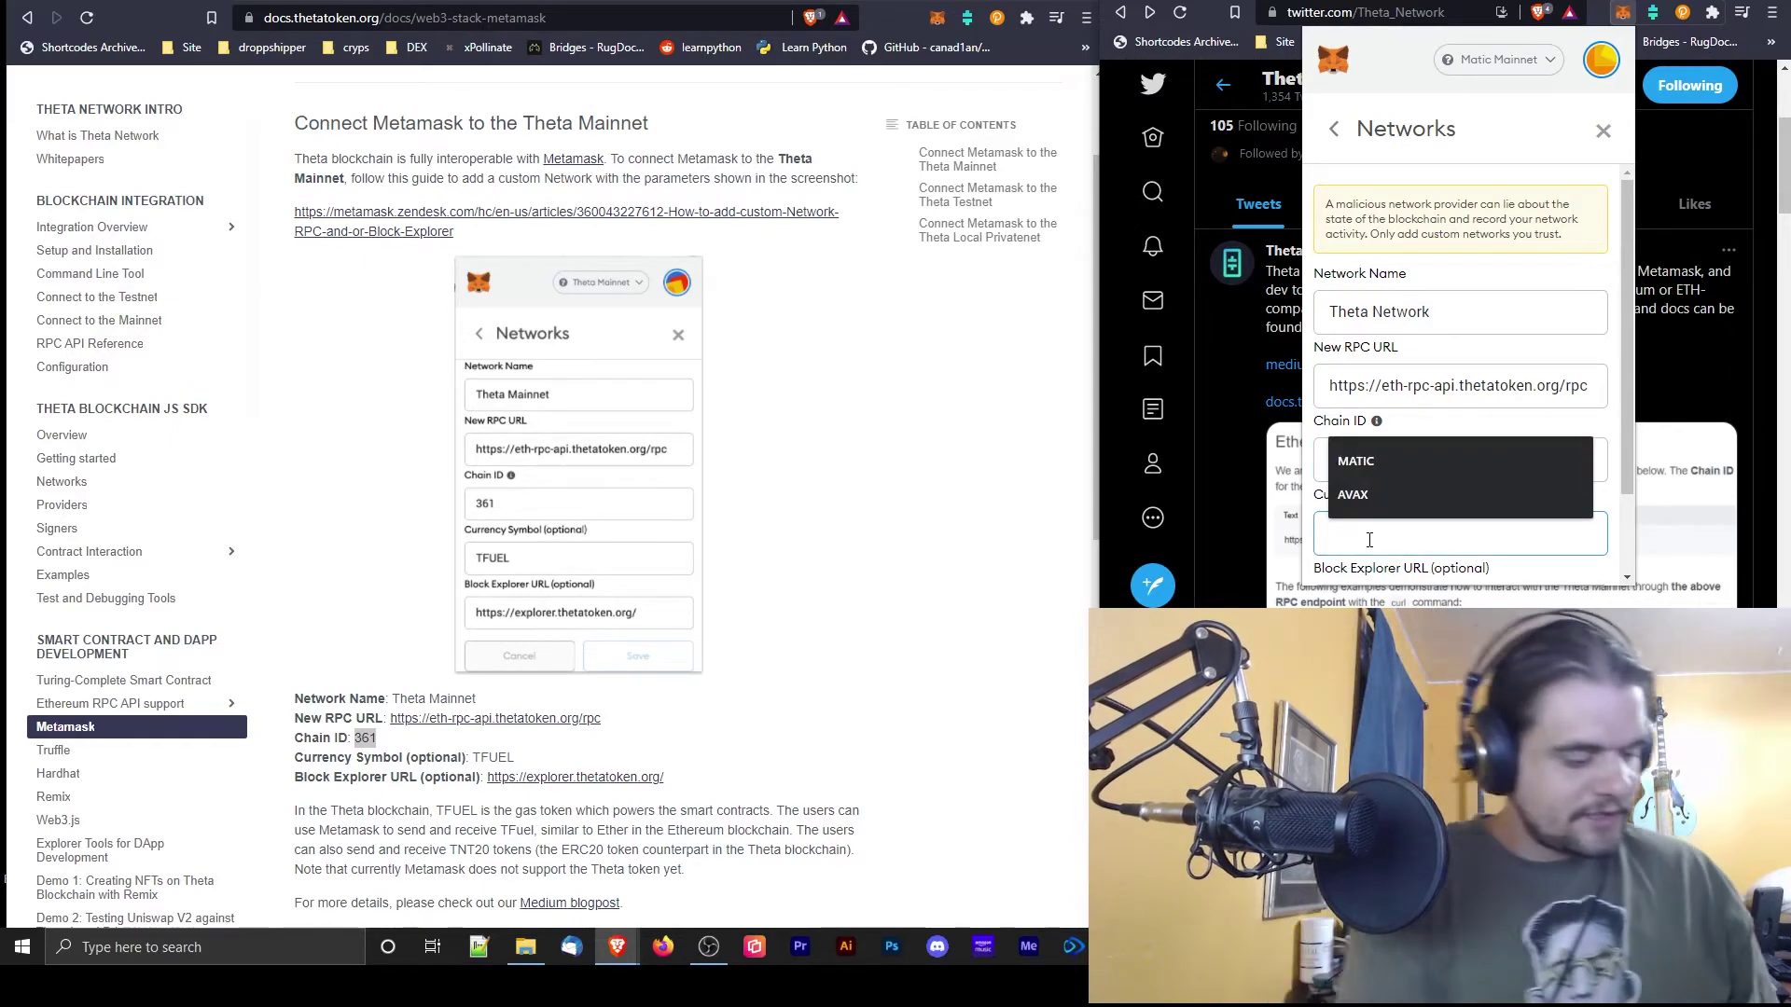
{"action": "type", "text": "TFUEL"}
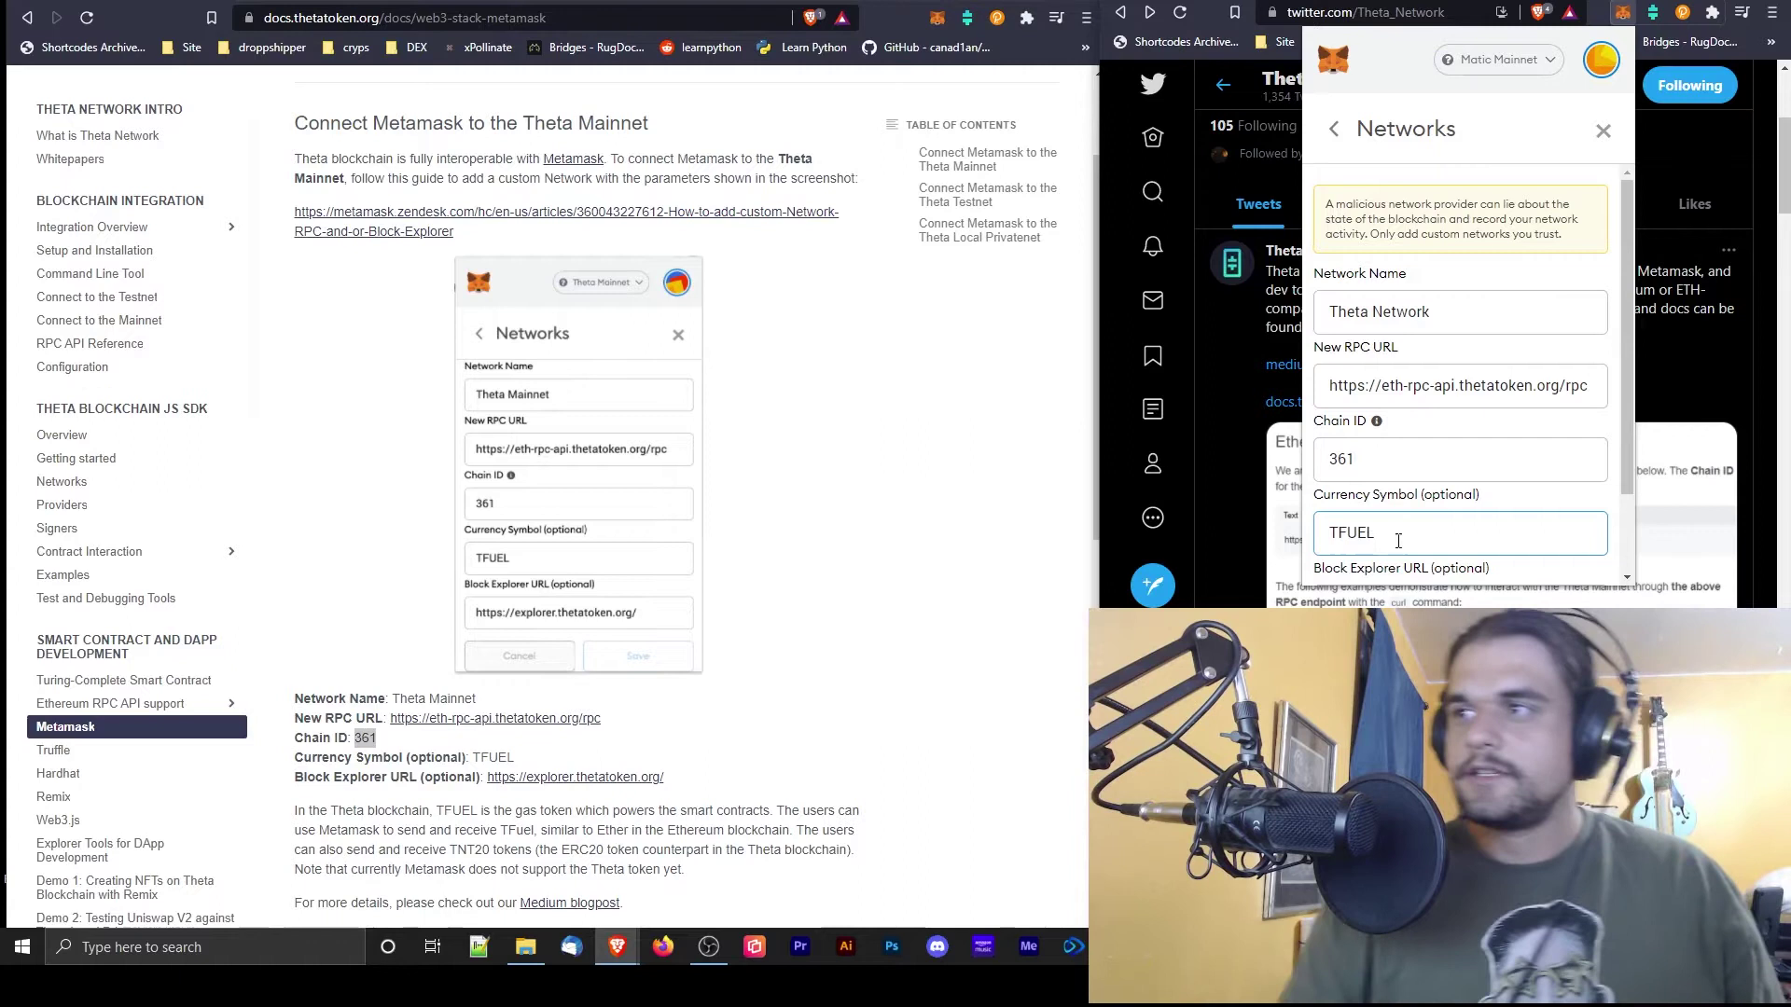
{"action": "scroll", "coordinate": [1369, 539], "scroll_direction": "down", "scroll_amount": 1}
{"action": "left_click_drag", "start_coordinate": [666, 778], "coordinate": [485, 780]}
{"action": "right_click", "coordinate": [485, 780]}
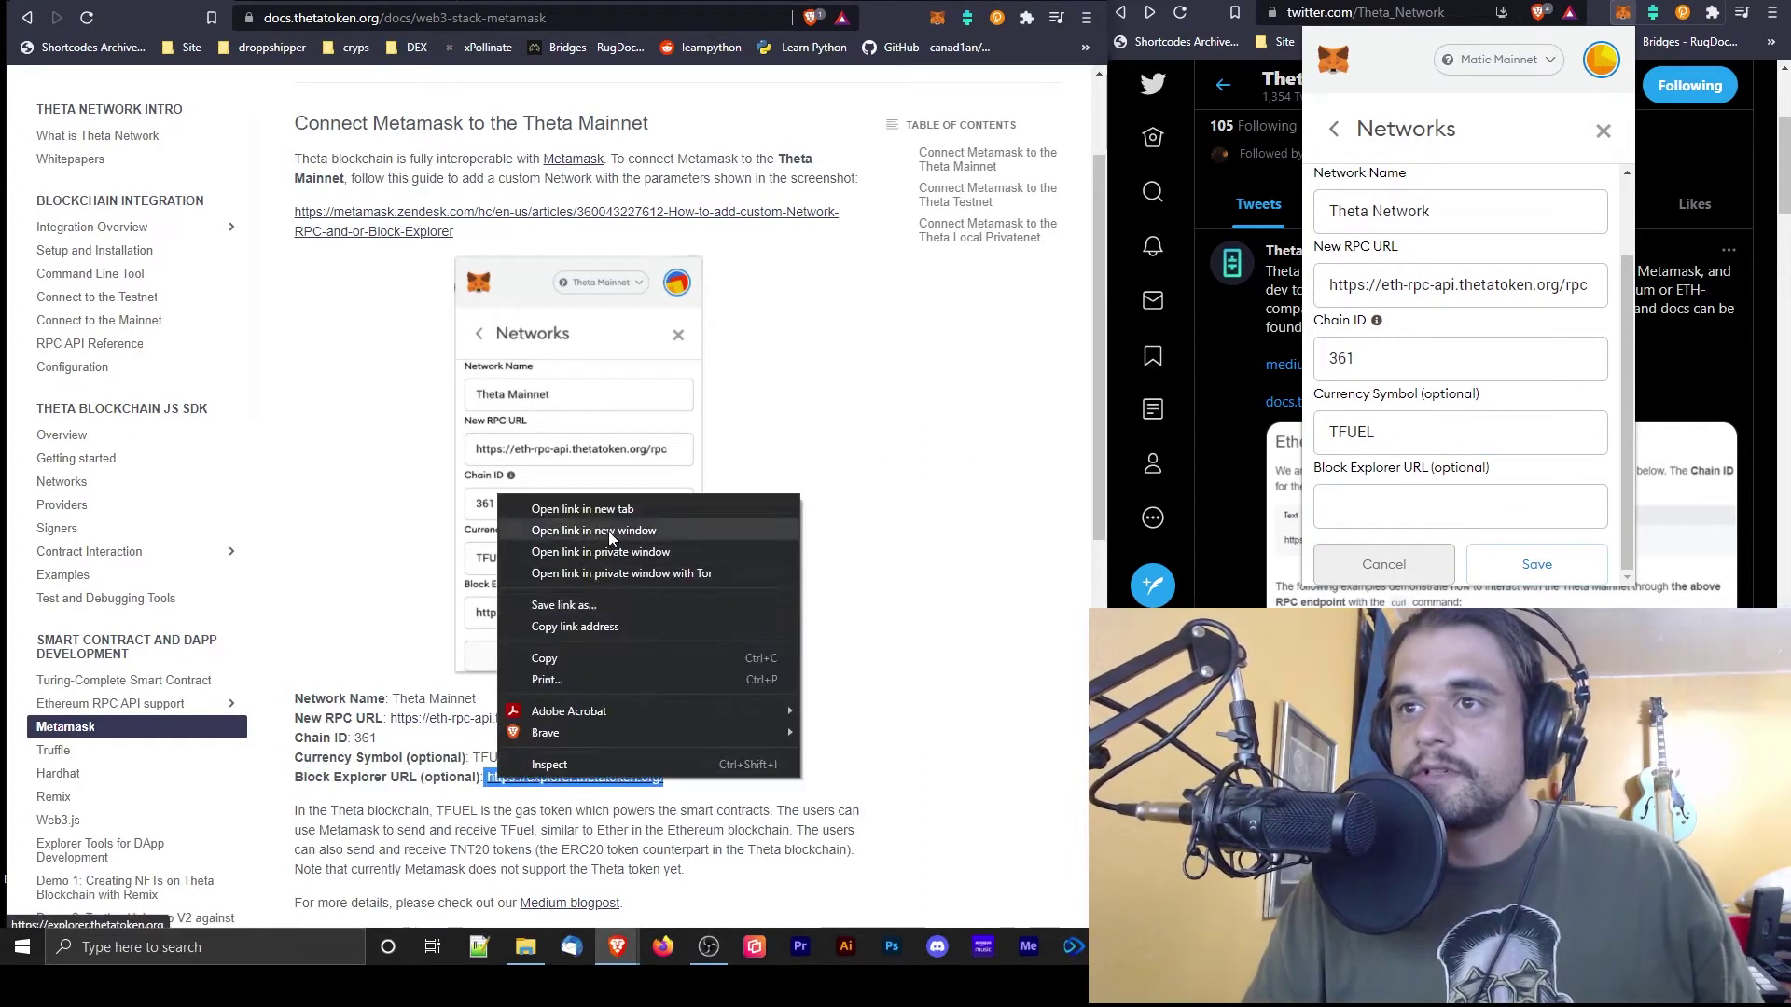
{"action": "left_click", "coordinate": [580, 658]}
{"action": "left_click", "coordinate": [1418, 507]}
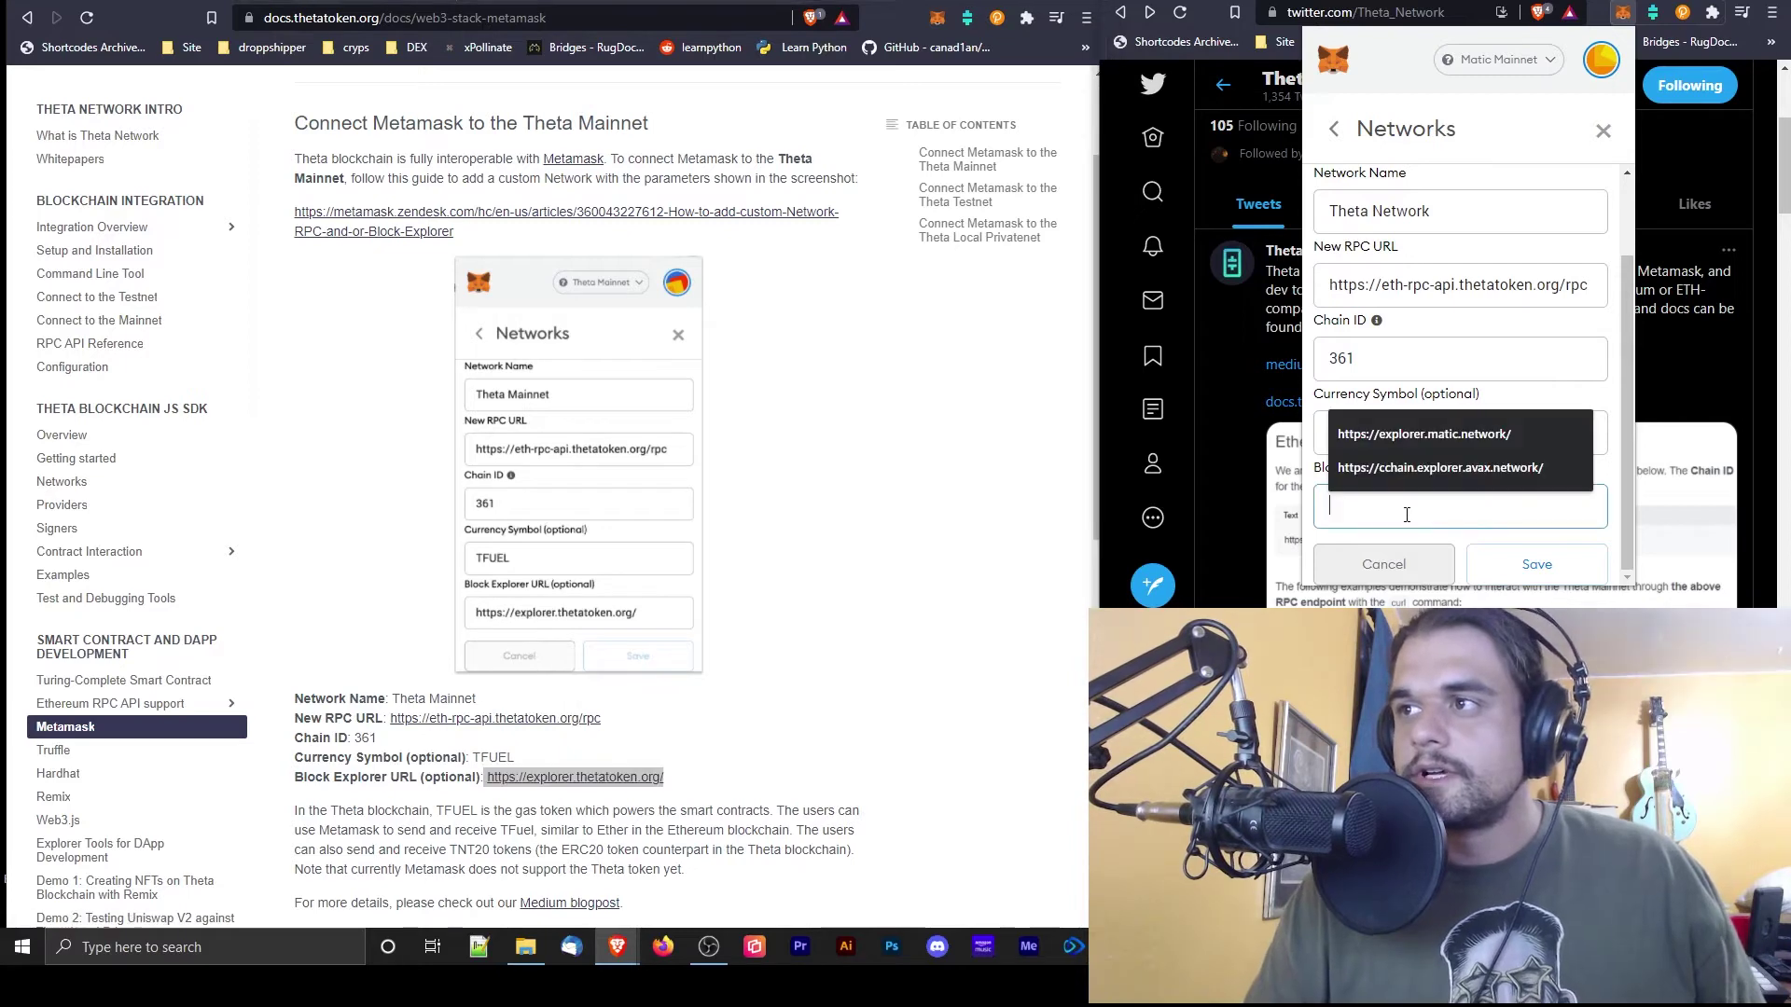
{"action": "key", "text": "ctrl+v"}
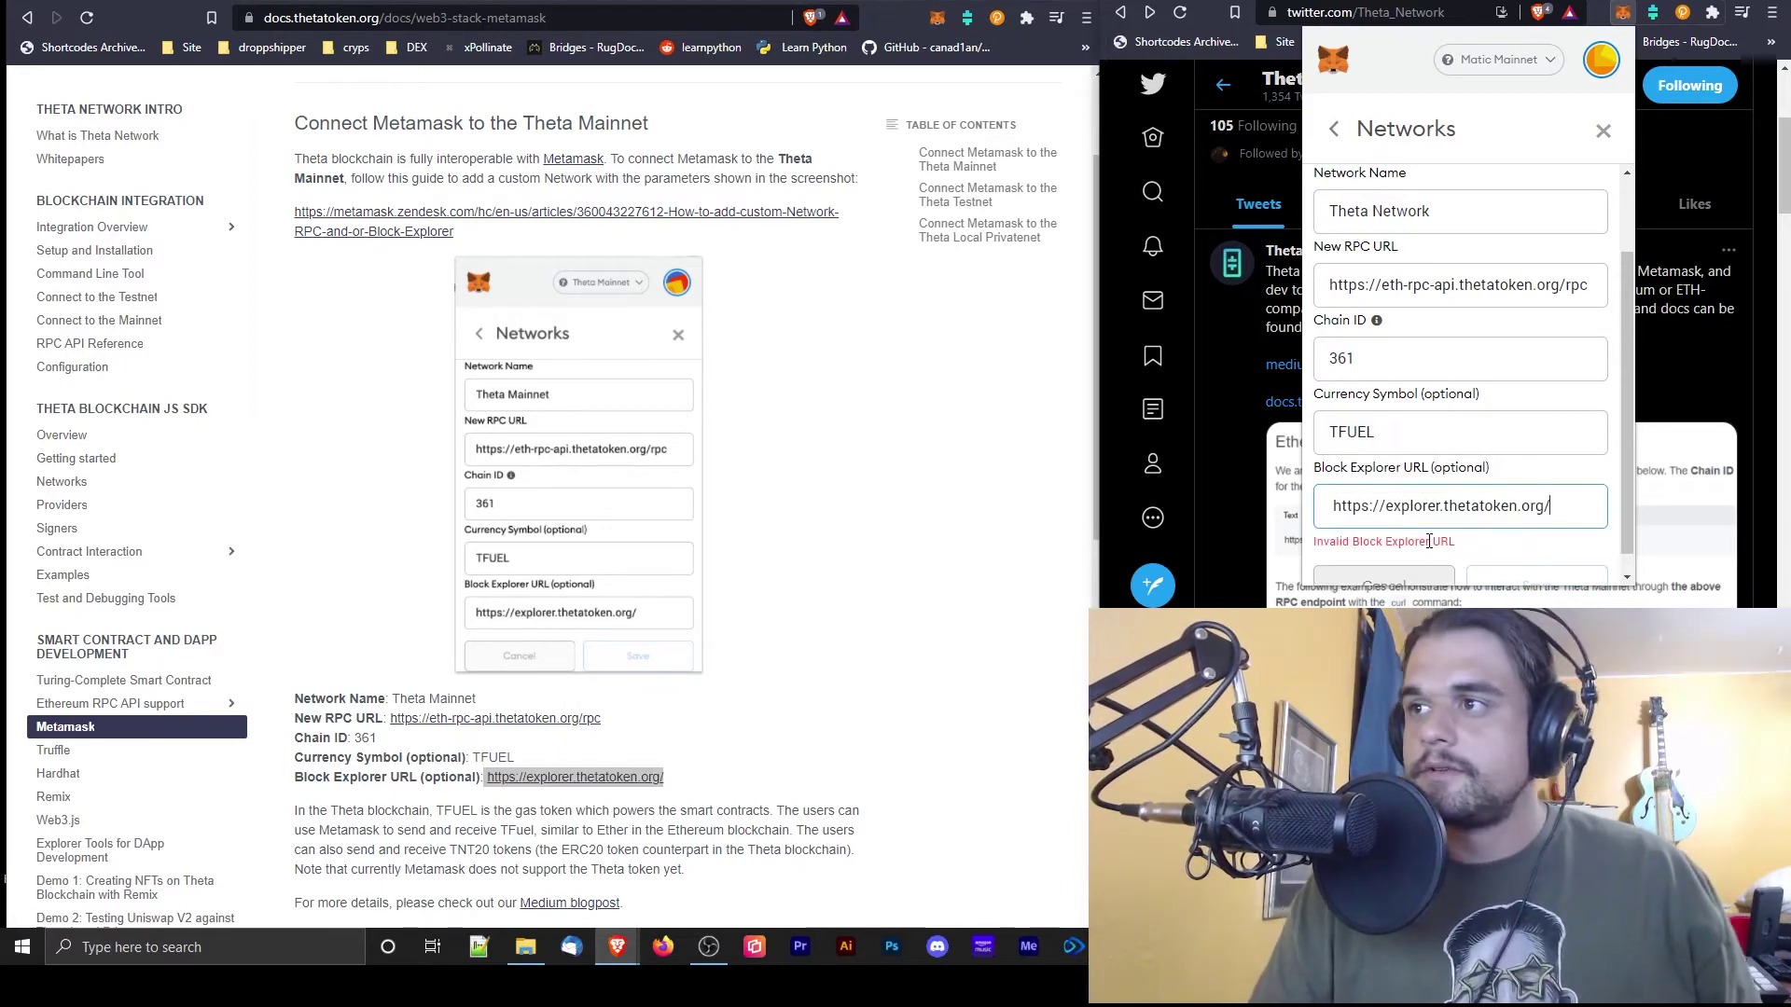
{"action": "left_click", "coordinate": [1334, 519]}
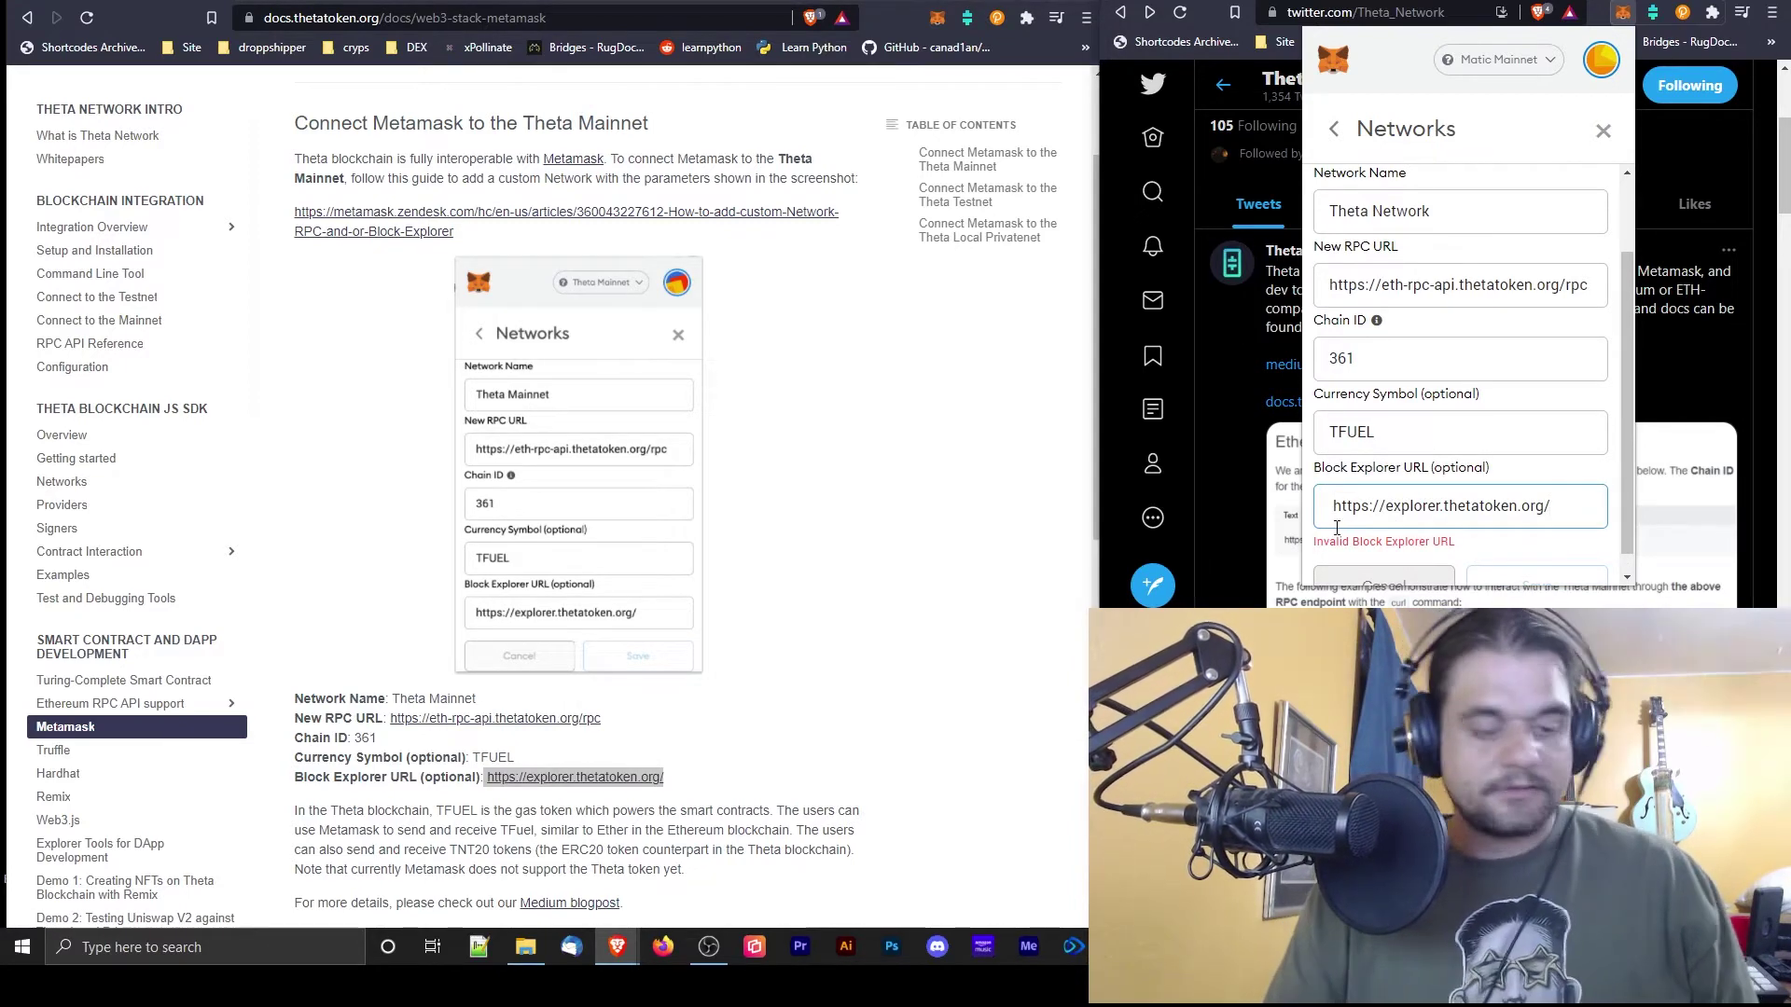
{"action": "key", "text": "BackSpace"}
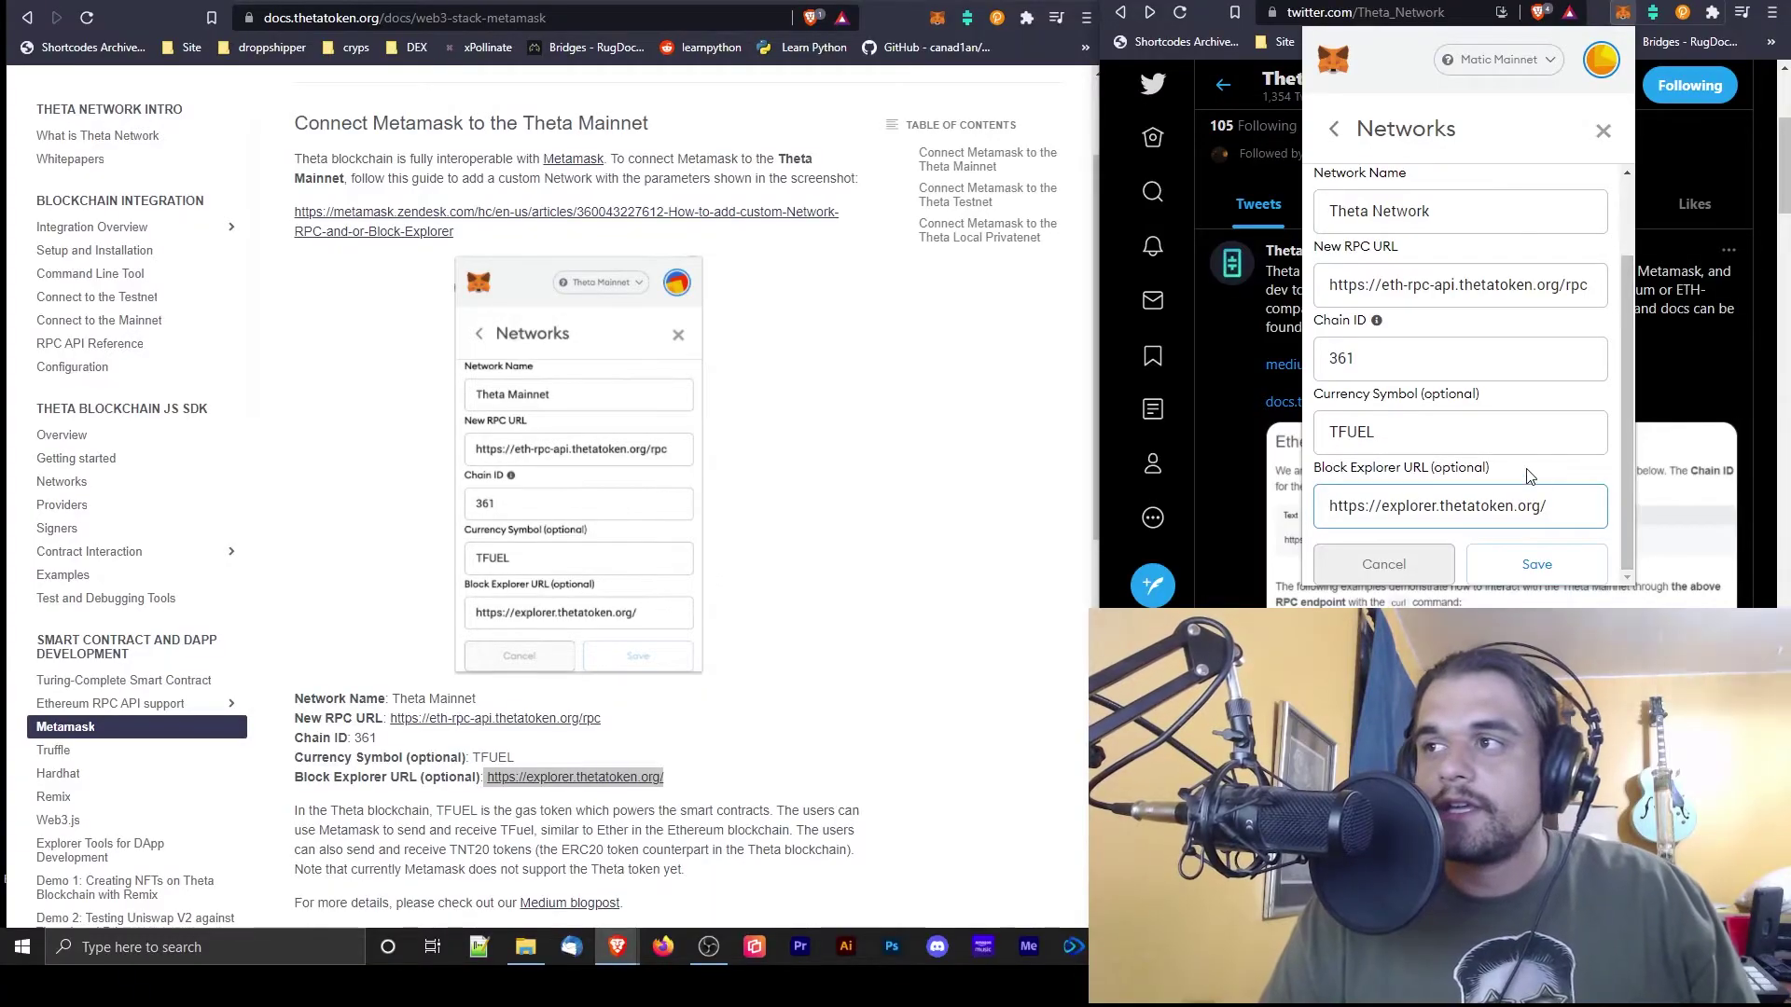
{"action": "left_click", "coordinate": [1539, 566]}
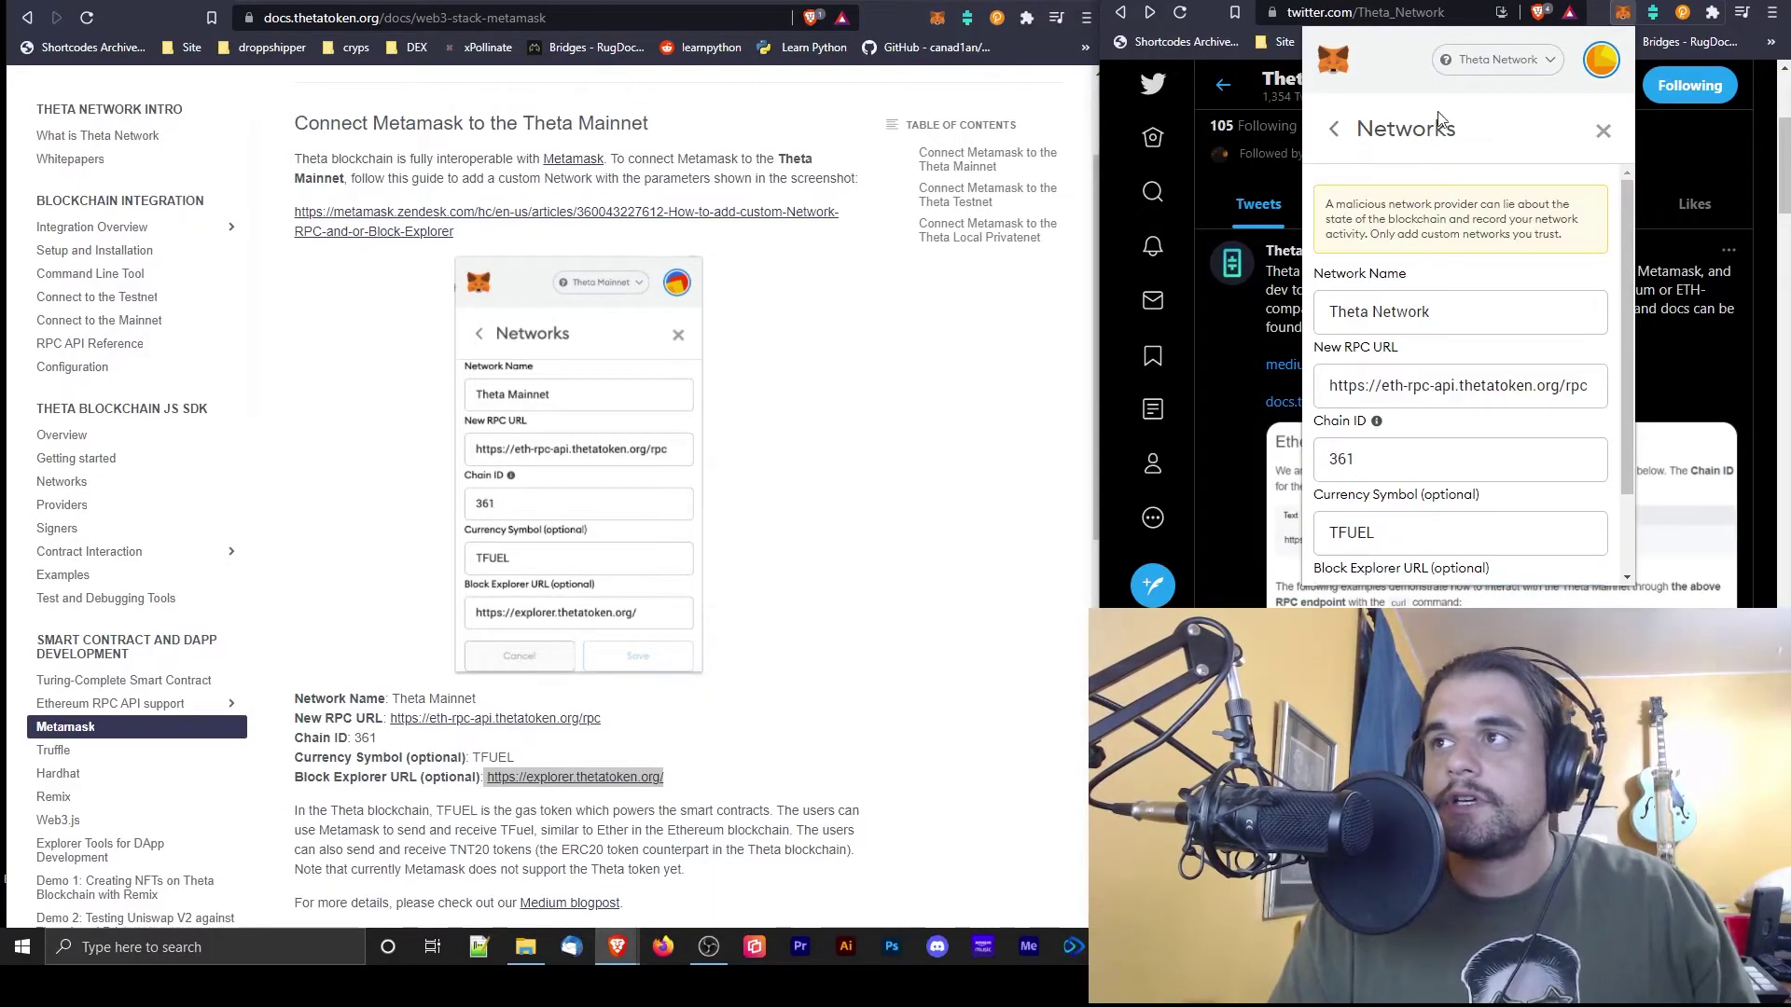
- Leave the network settings to view the account's assets on Theta Network, and look over the rest of the Metamask guide
{"action": "left_click", "coordinate": [1602, 132]}
{"action": "left_click", "coordinate": [1513, 67]}
{"action": "left_click", "coordinate": [1534, 64]}
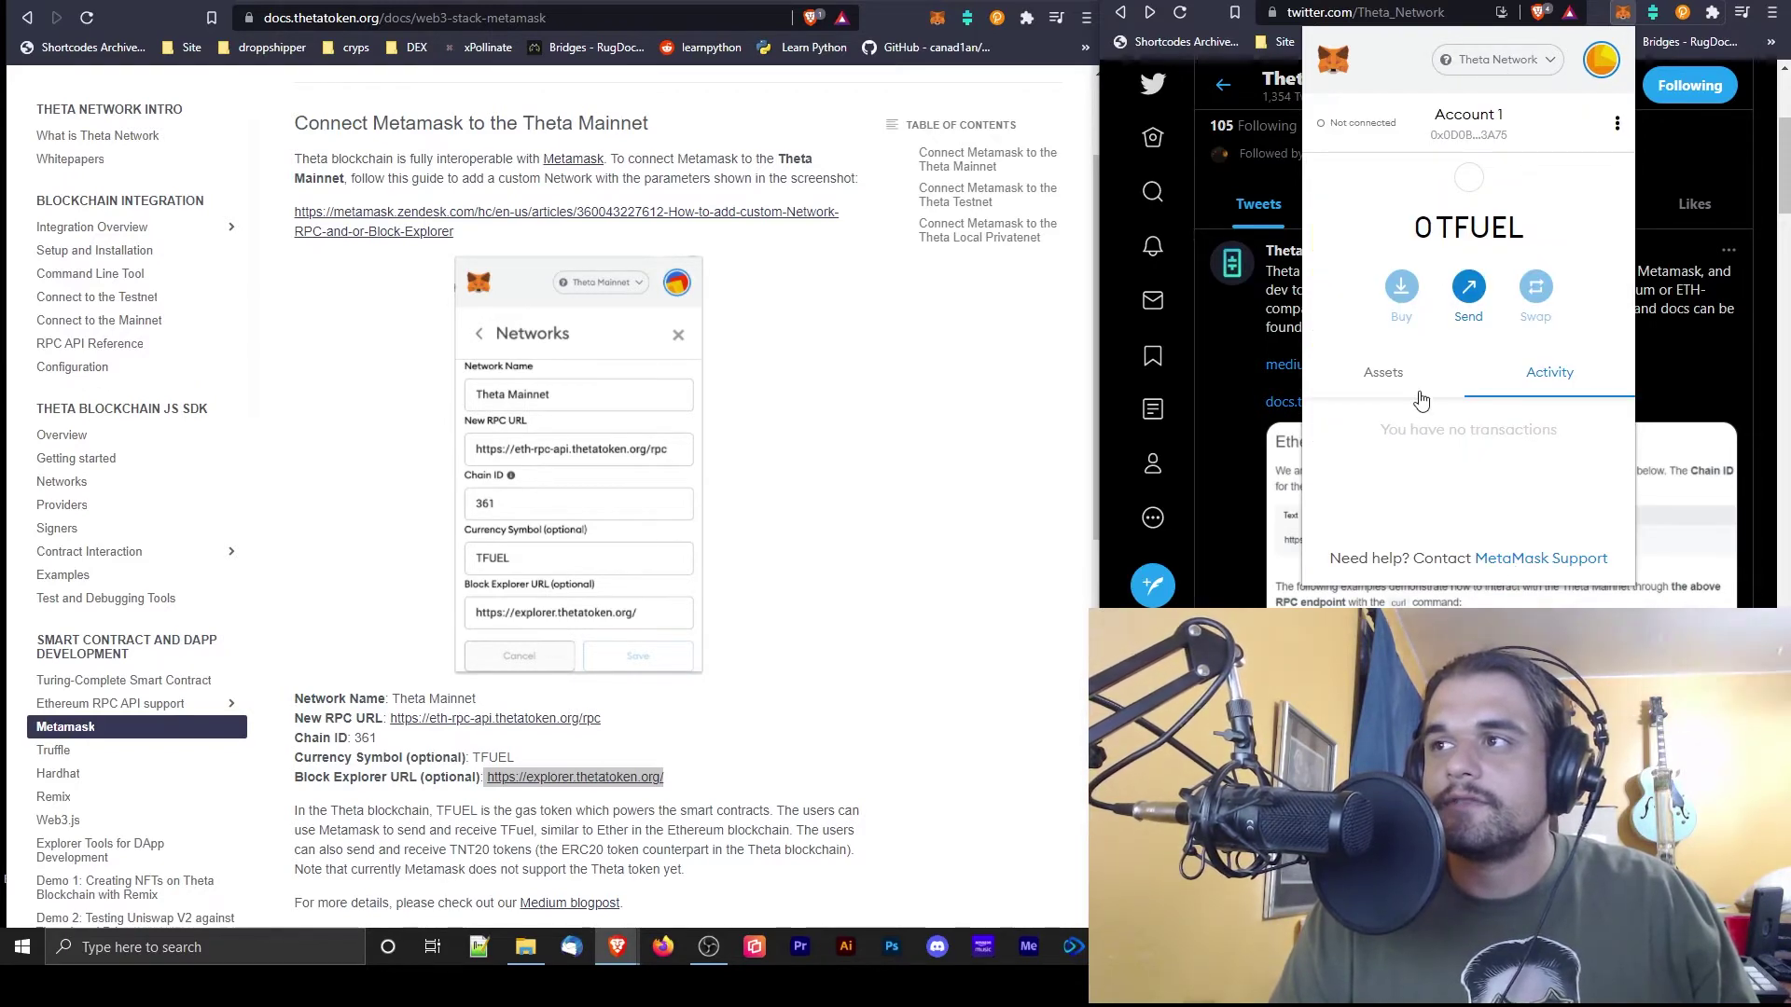
{"action": "left_click", "coordinate": [1394, 373]}
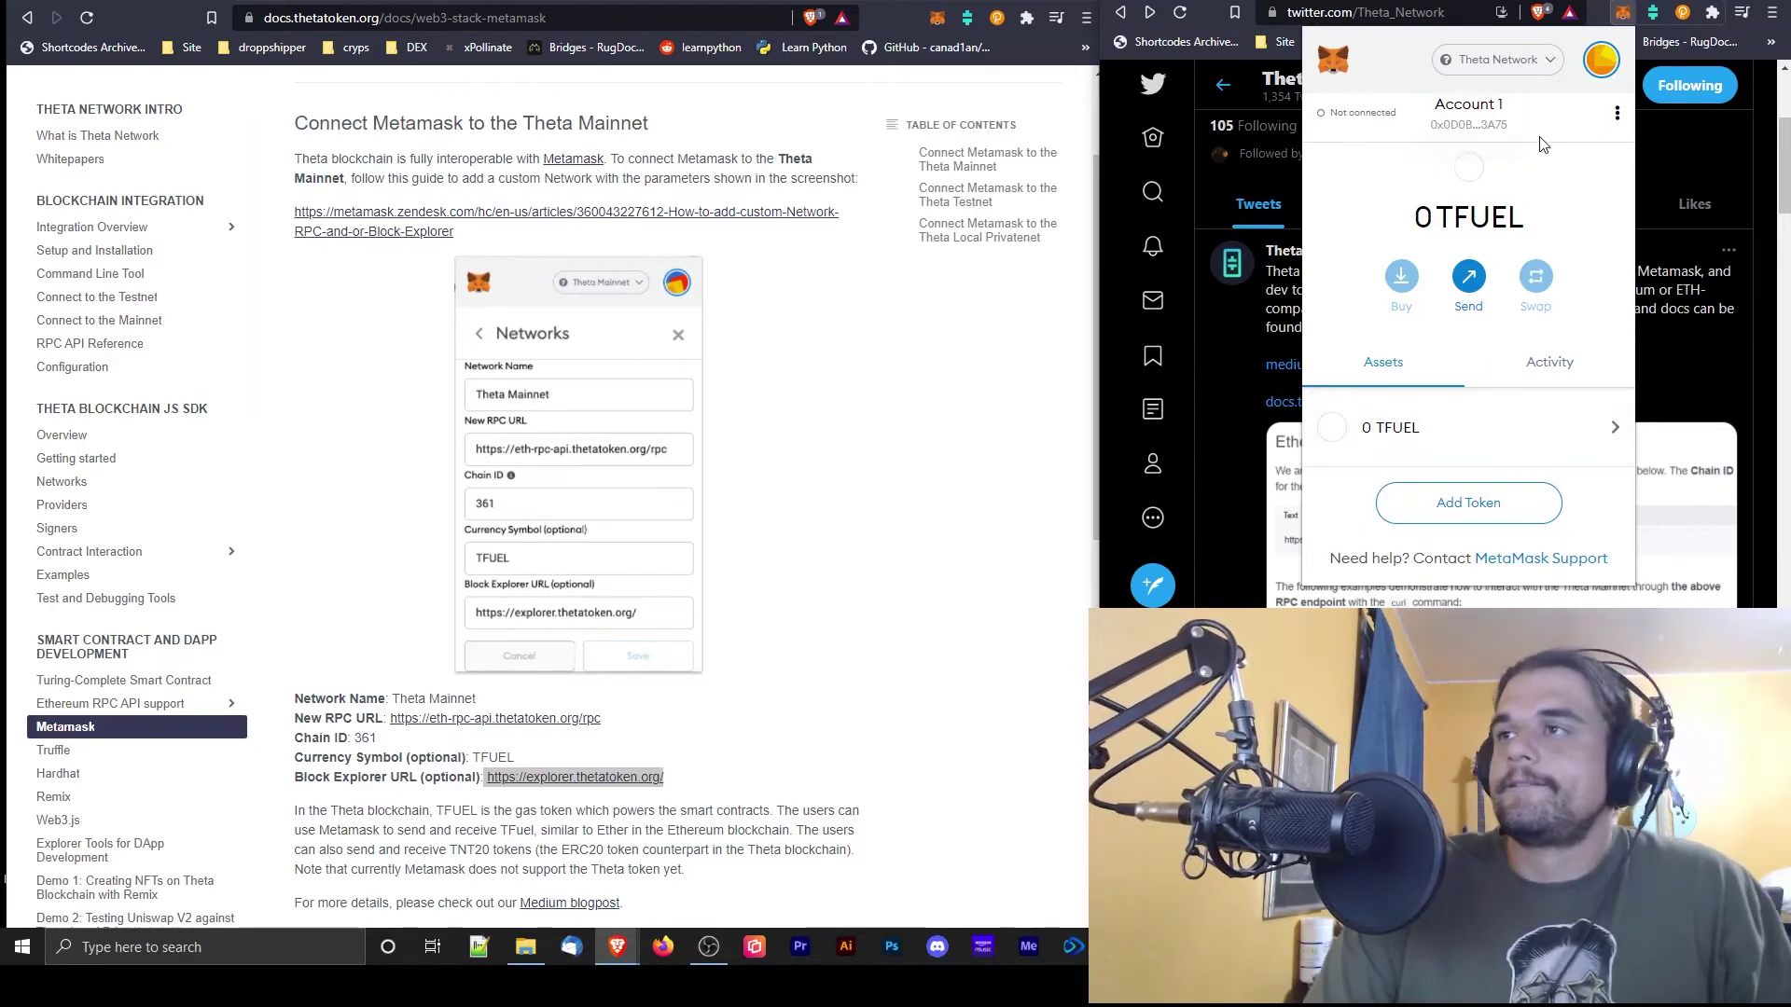
{"action": "scroll", "coordinate": [560, 550], "scroll_direction": "down", "scroll_amount": 3}
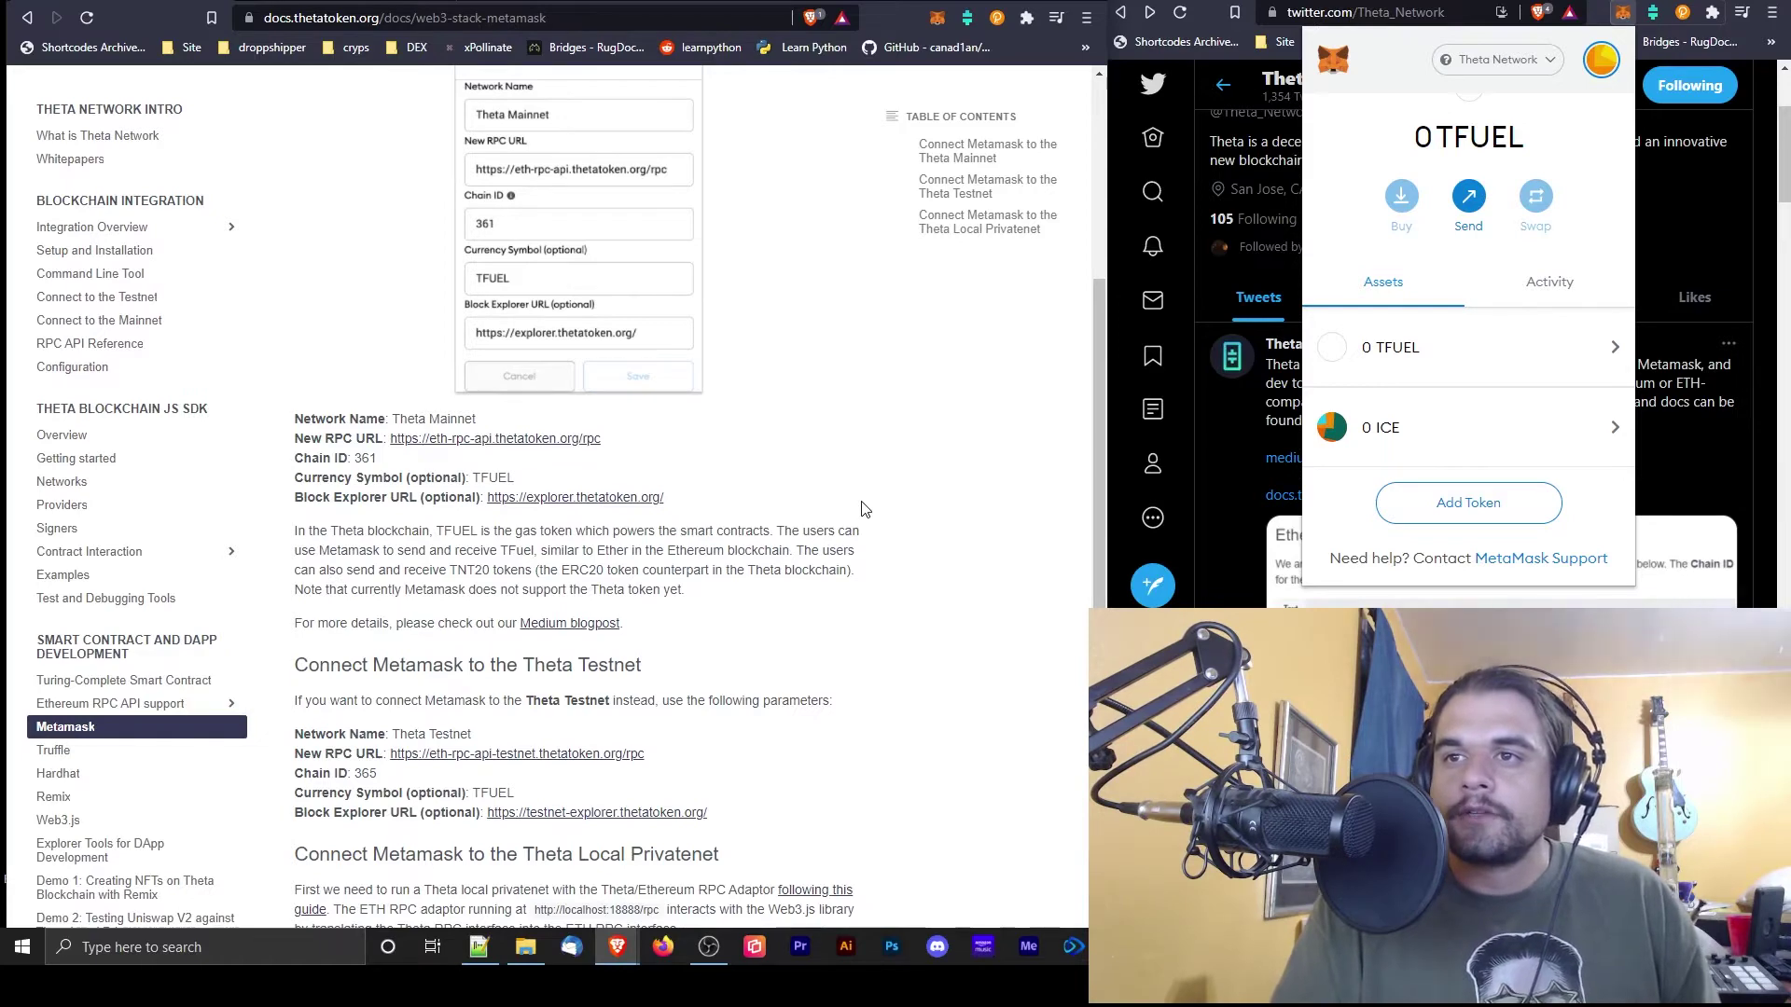
{"action": "left_click_drag", "start_coordinate": [623, 623], "coordinate": [697, 601]}
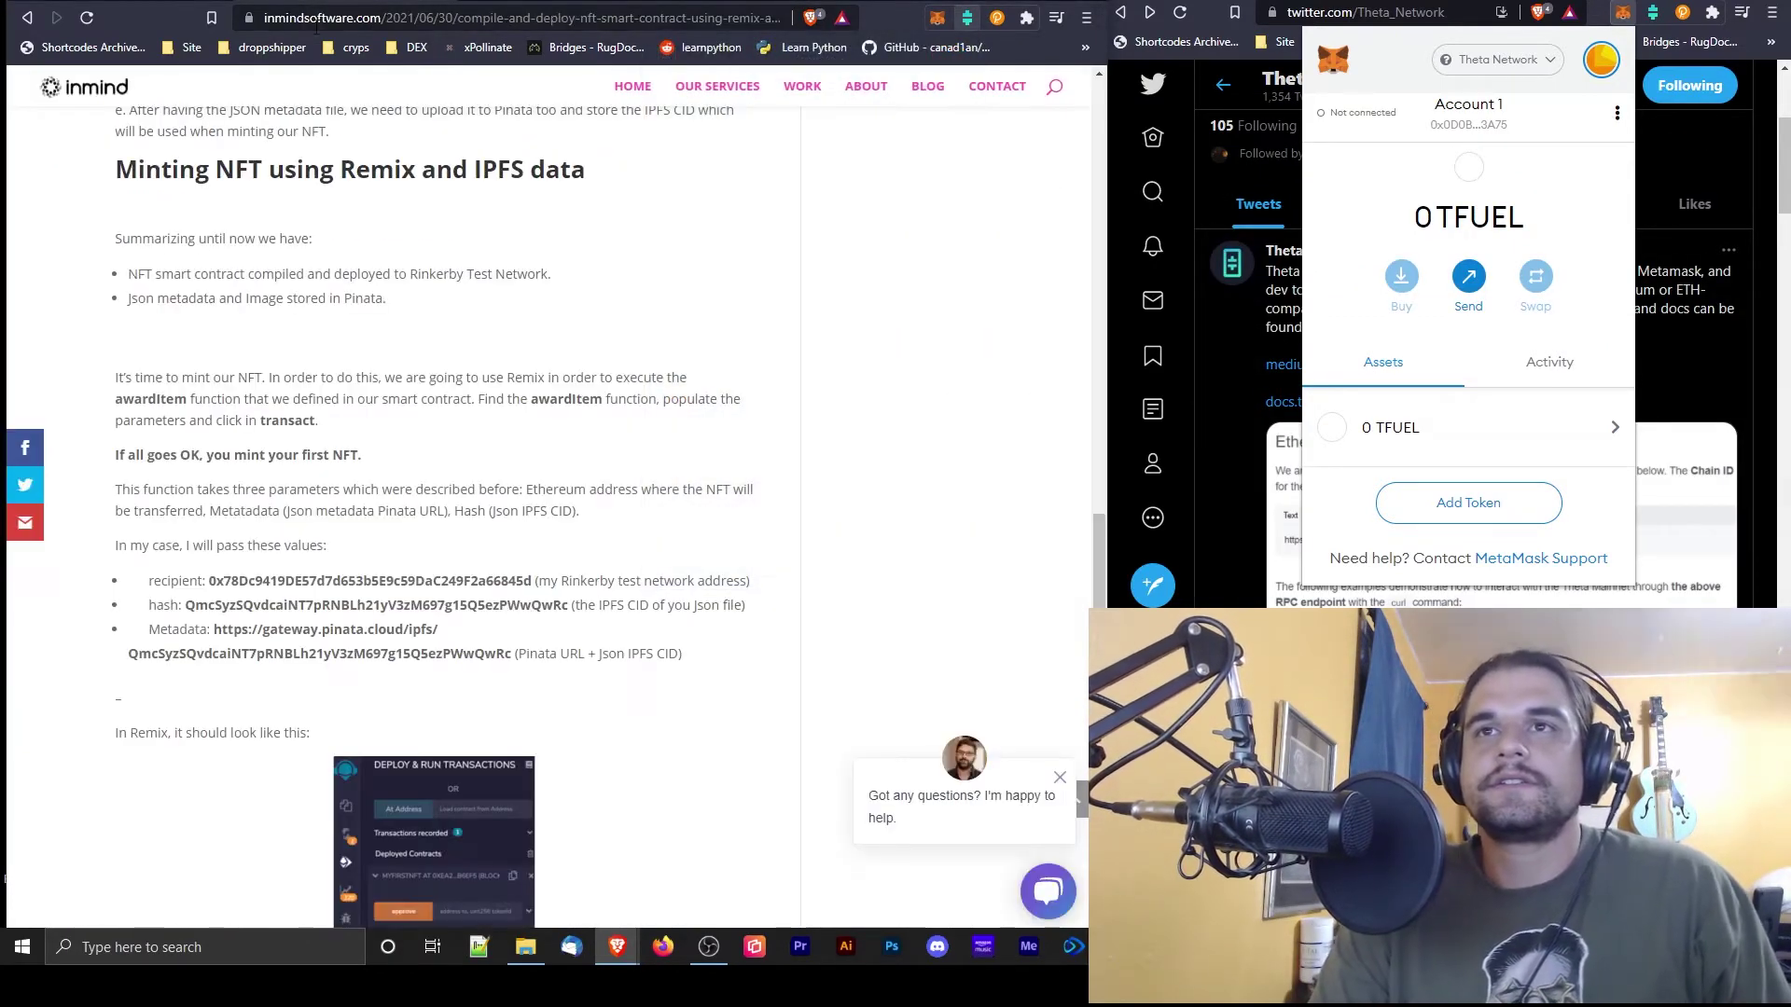
- Search the web for "mmetamask show you nfts" and open Mintable's article "How to view my NFTs in MetaMask?"
{"action": "left_click", "coordinate": [316, 23]}
{"action": "type", "text": "mmetama"}
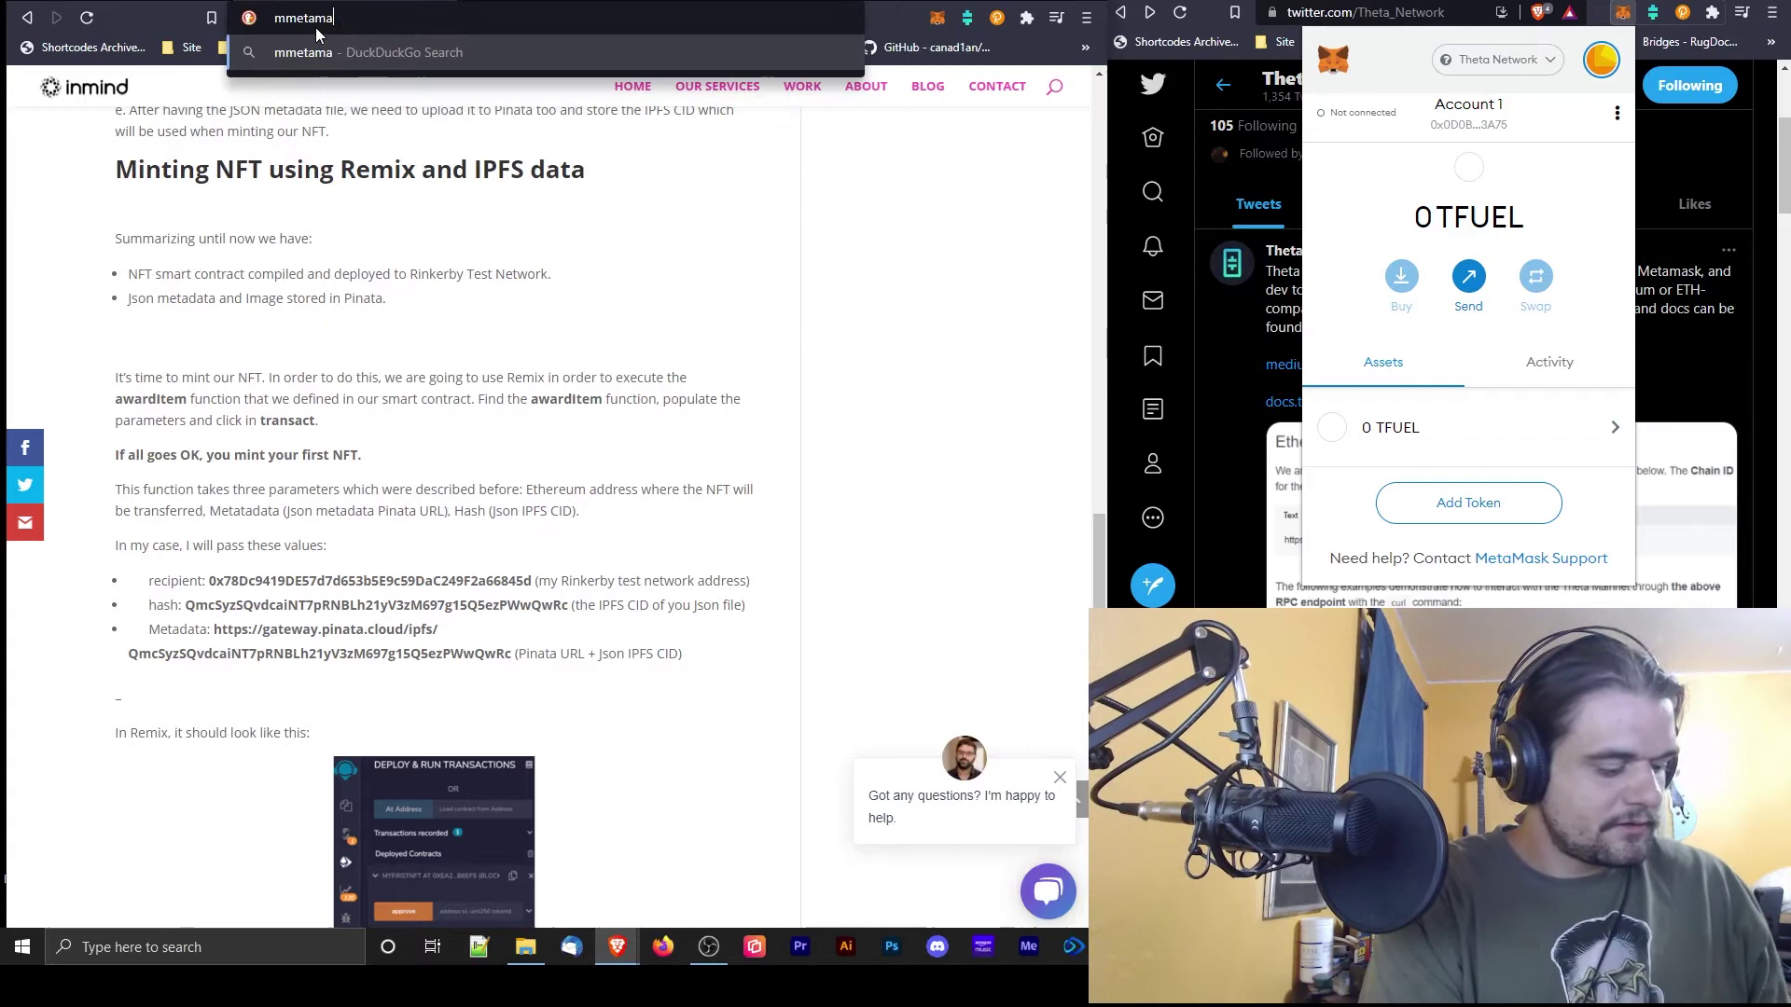
{"action": "type", "text": "sk show you nfts"}
{"action": "key", "text": "Return"}
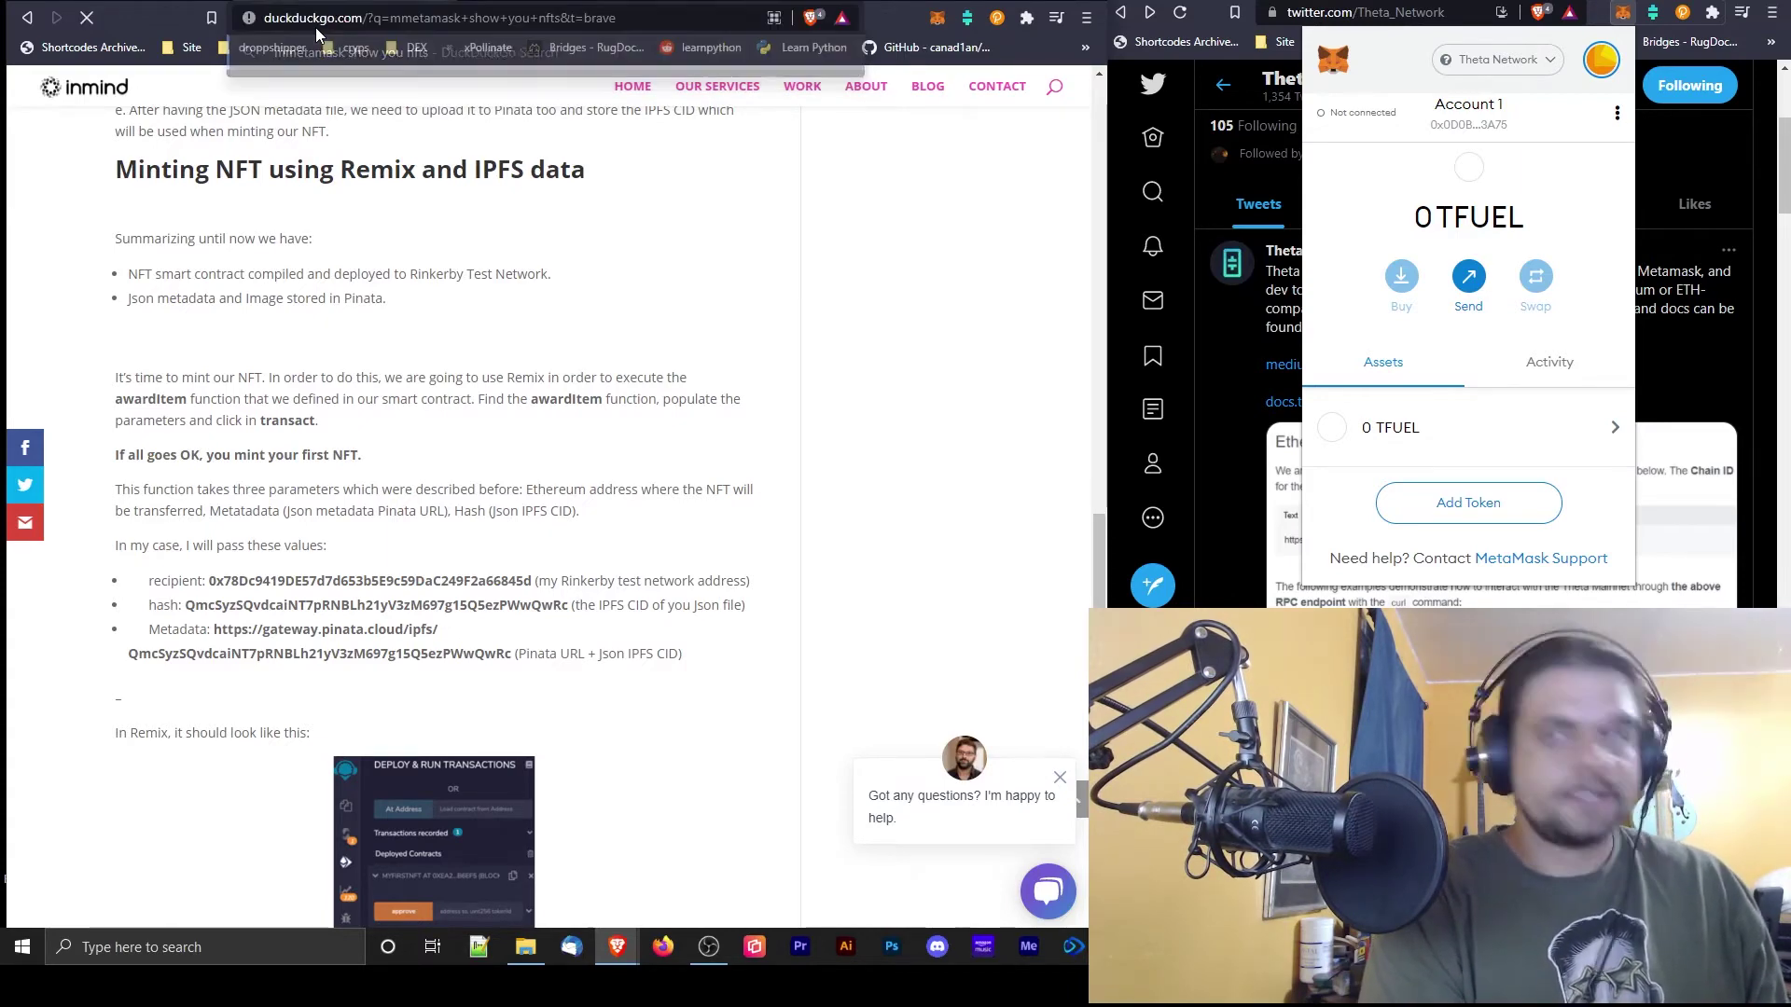
{"action": "scroll", "coordinate": [391, 447], "scroll_direction": "down", "scroll_amount": 3}
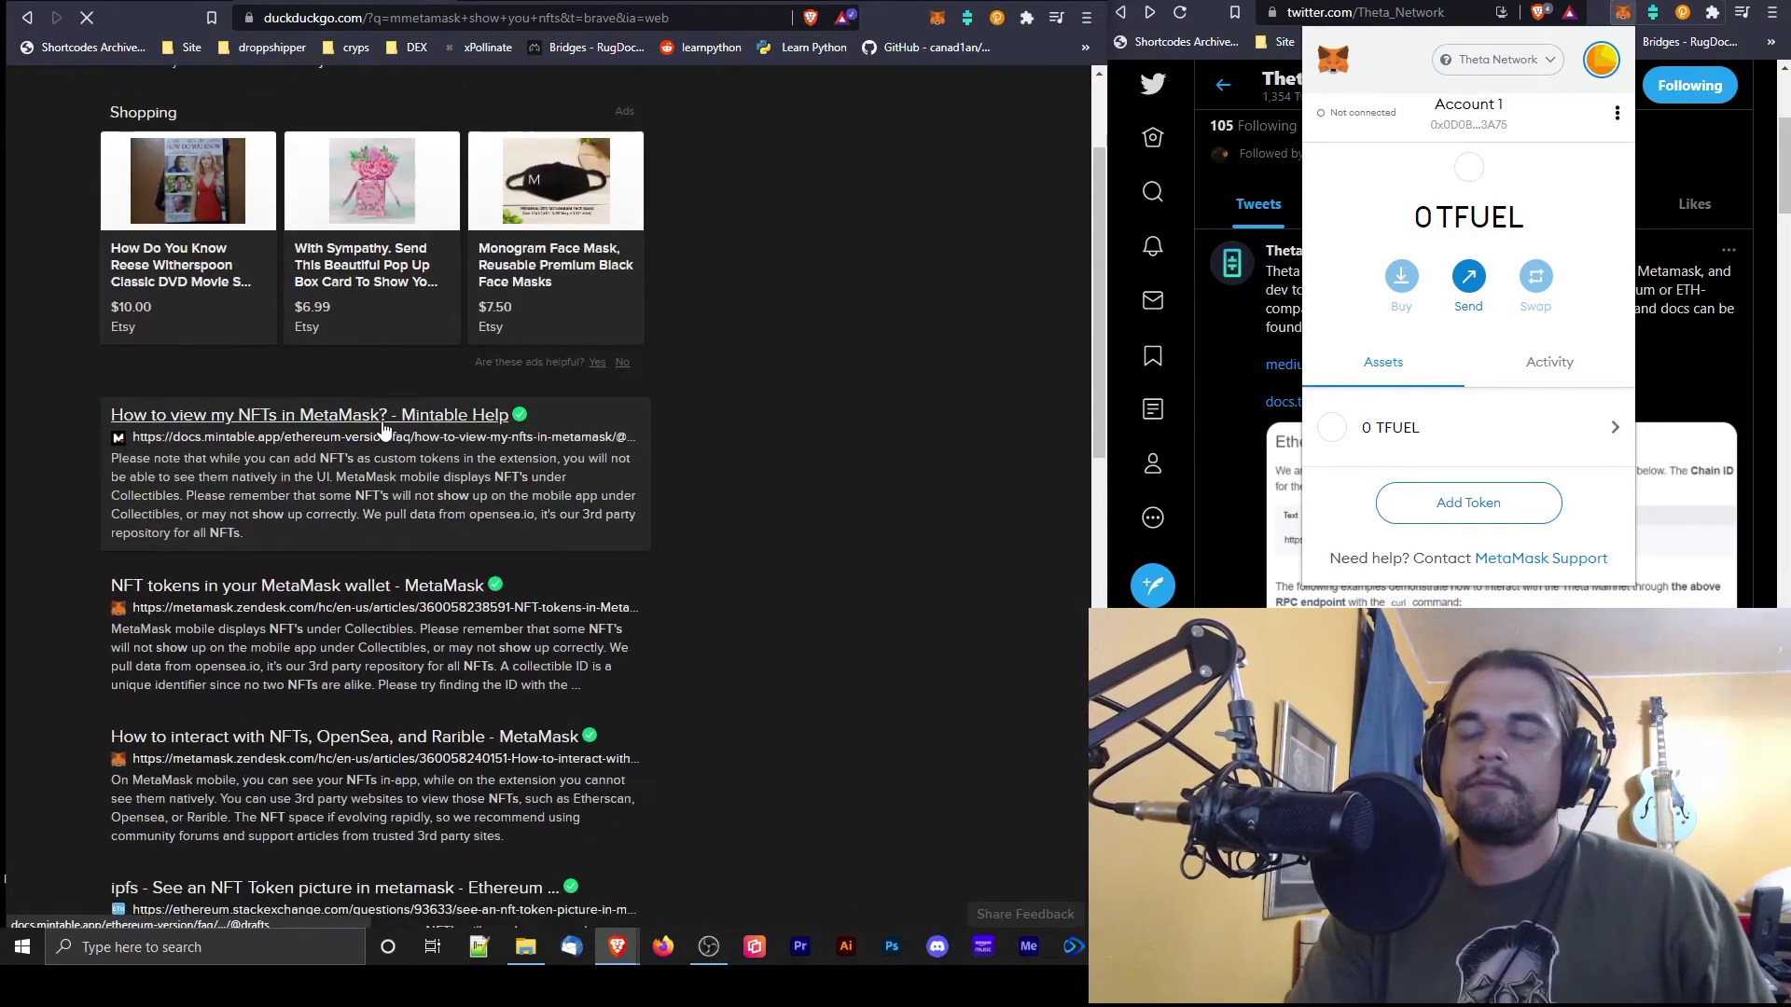
{"action": "left_click", "coordinate": [395, 415]}
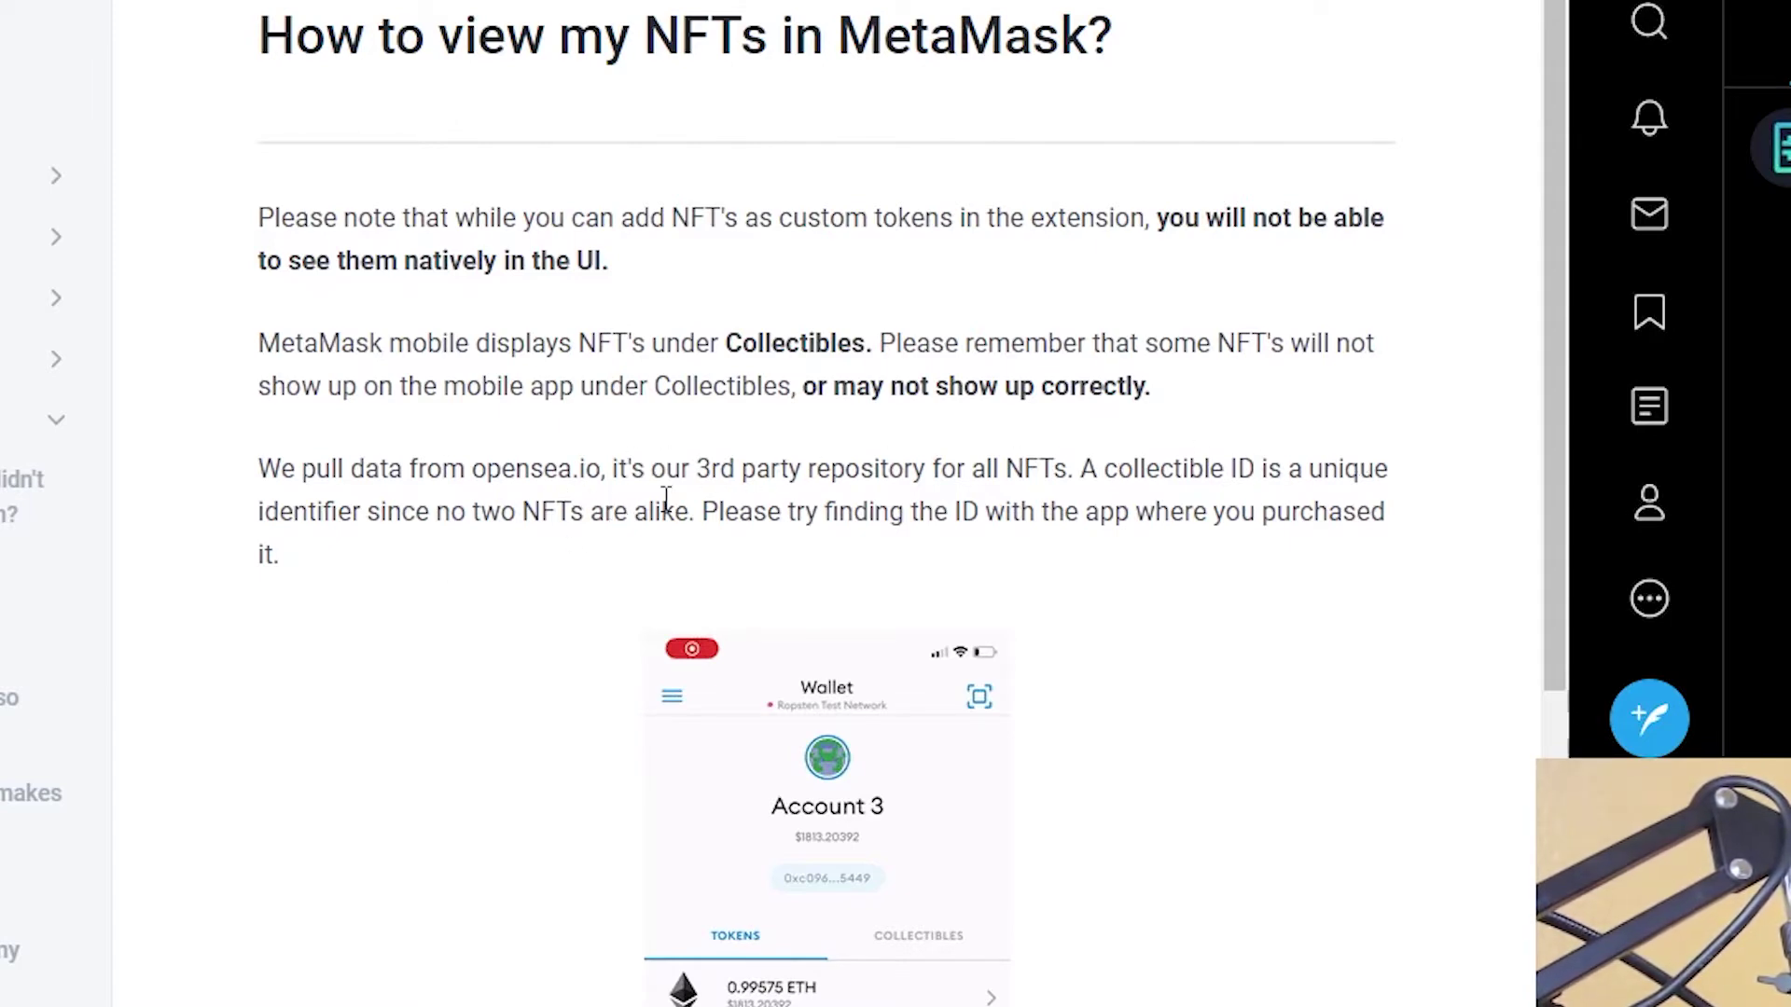
- Read the Mintable article's steps for adding NFTs through the MetaMask mobile app and look at its wallet screenshot enlarged
{"action": "scroll", "coordinate": [839, 471], "scroll_direction": "down", "scroll_amount": 6}
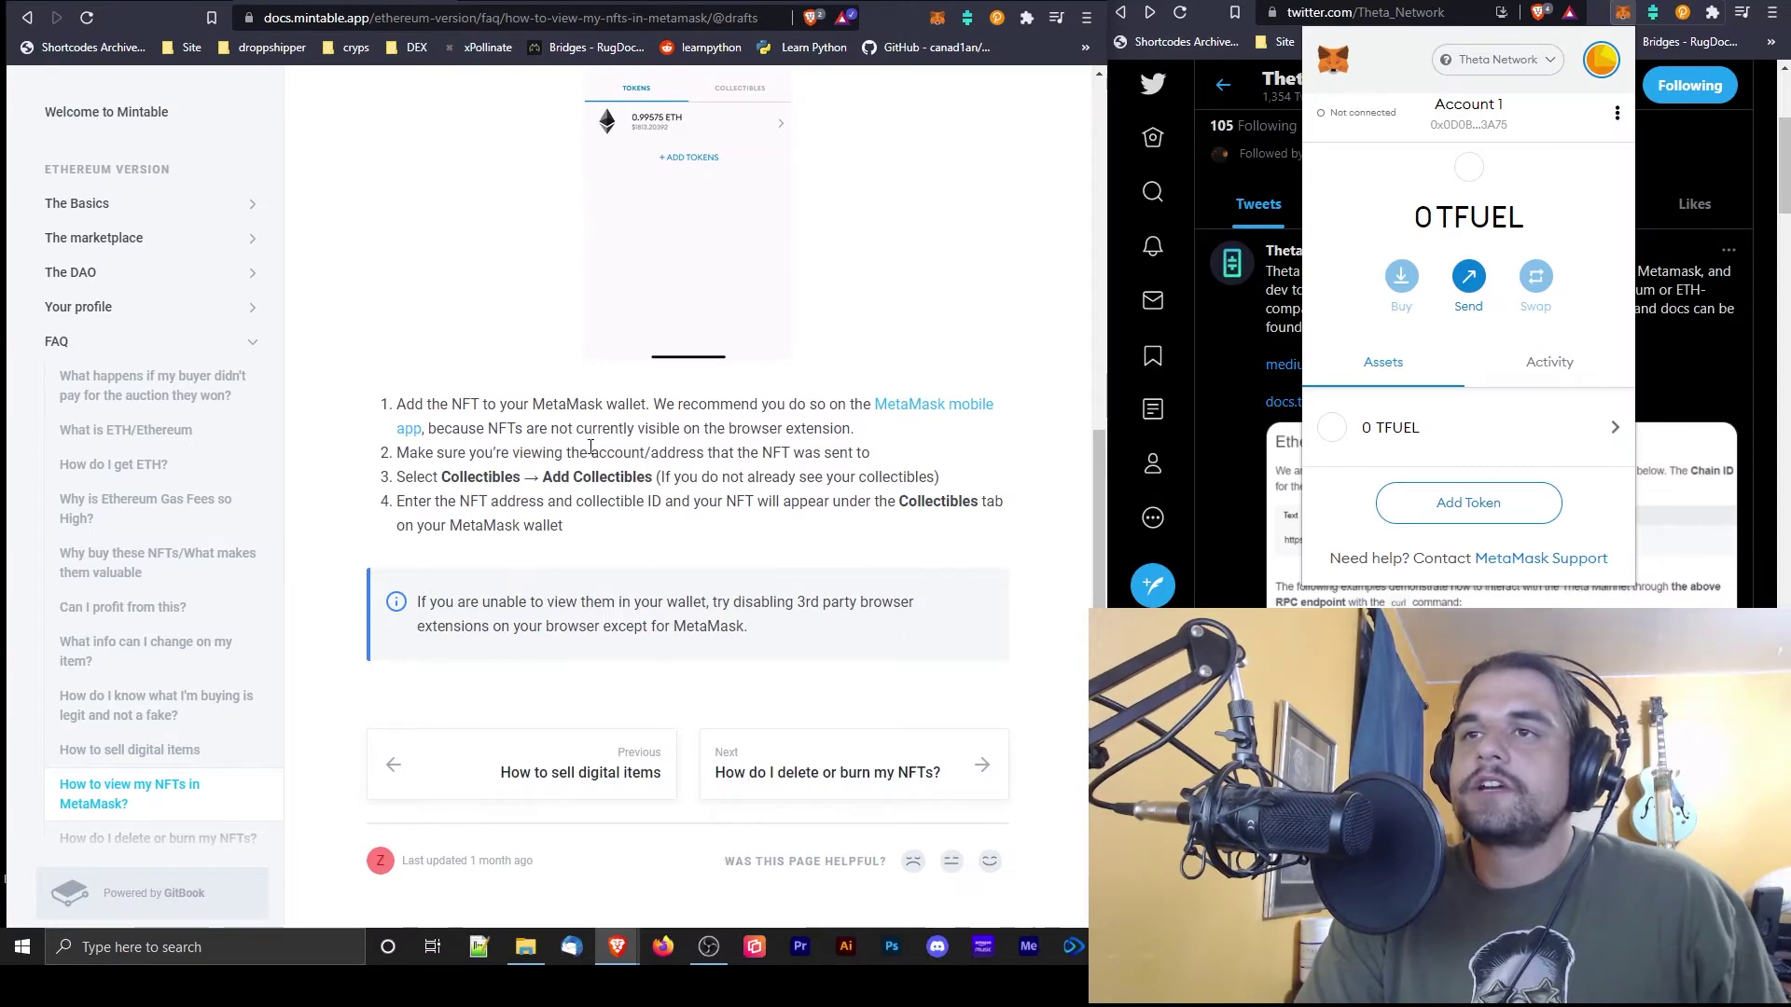
{"action": "left_click_drag", "start_coordinate": [611, 428], "coordinate": [873, 435]}
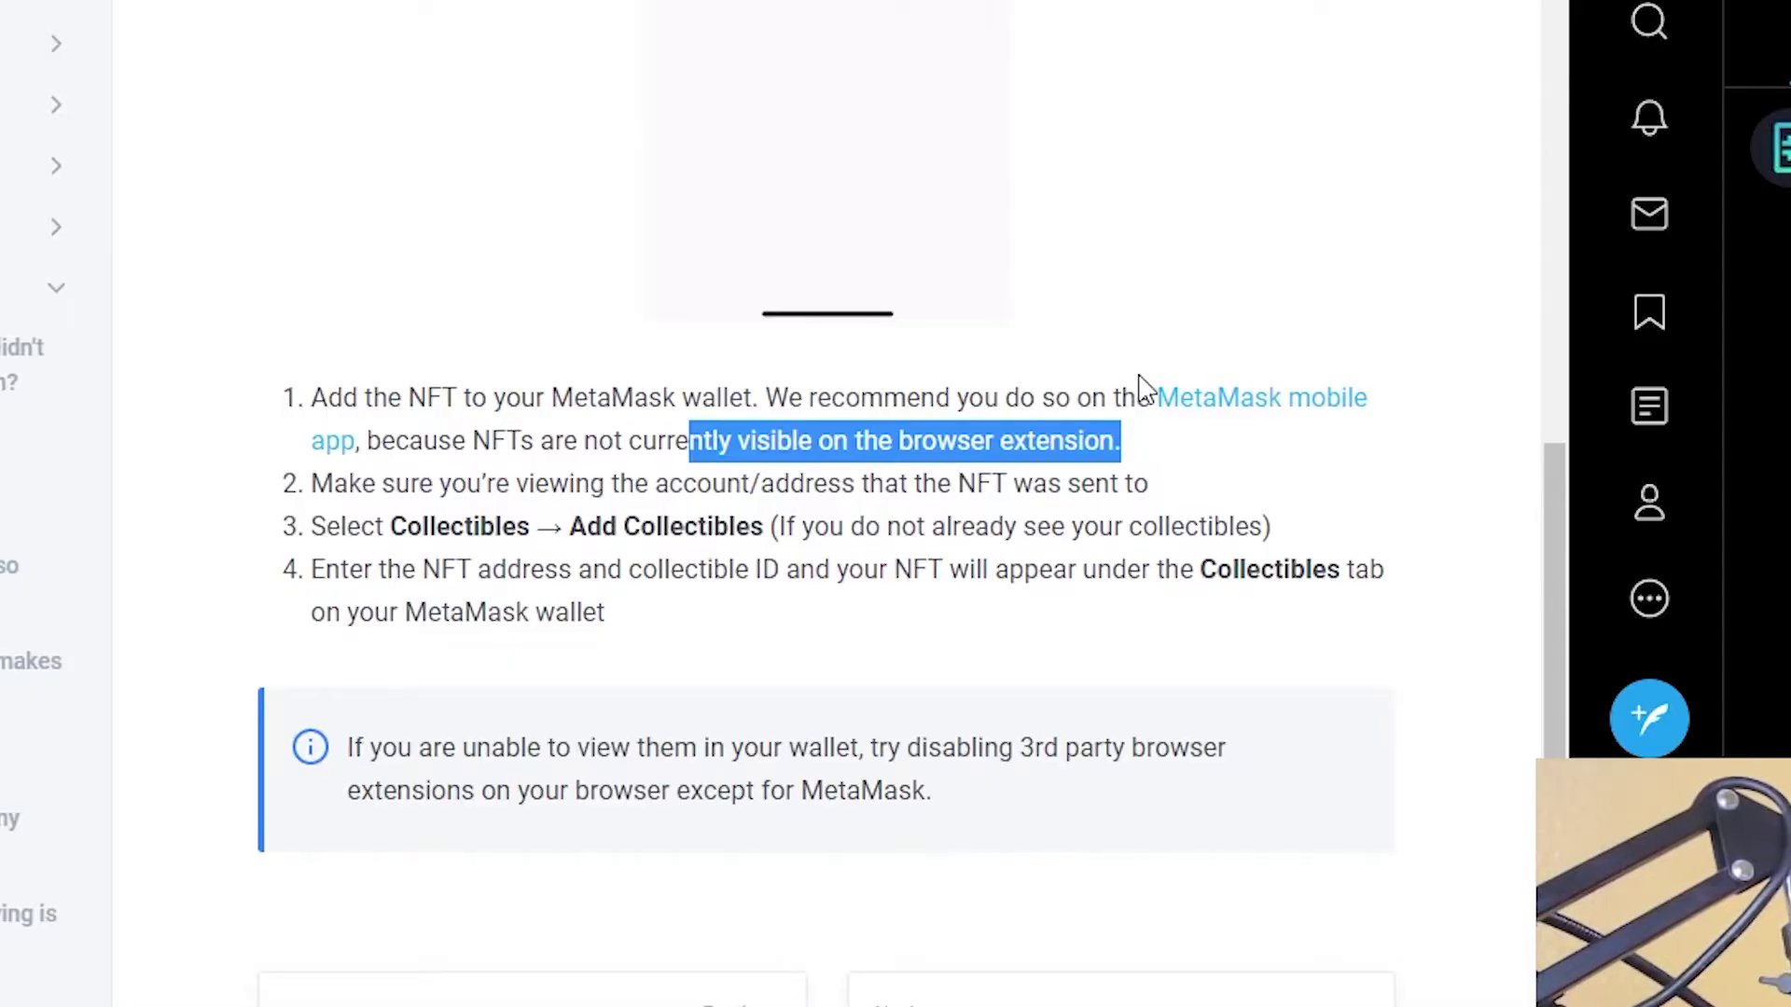
{"action": "left_click_drag", "start_coordinate": [909, 399], "coordinate": [420, 471]}
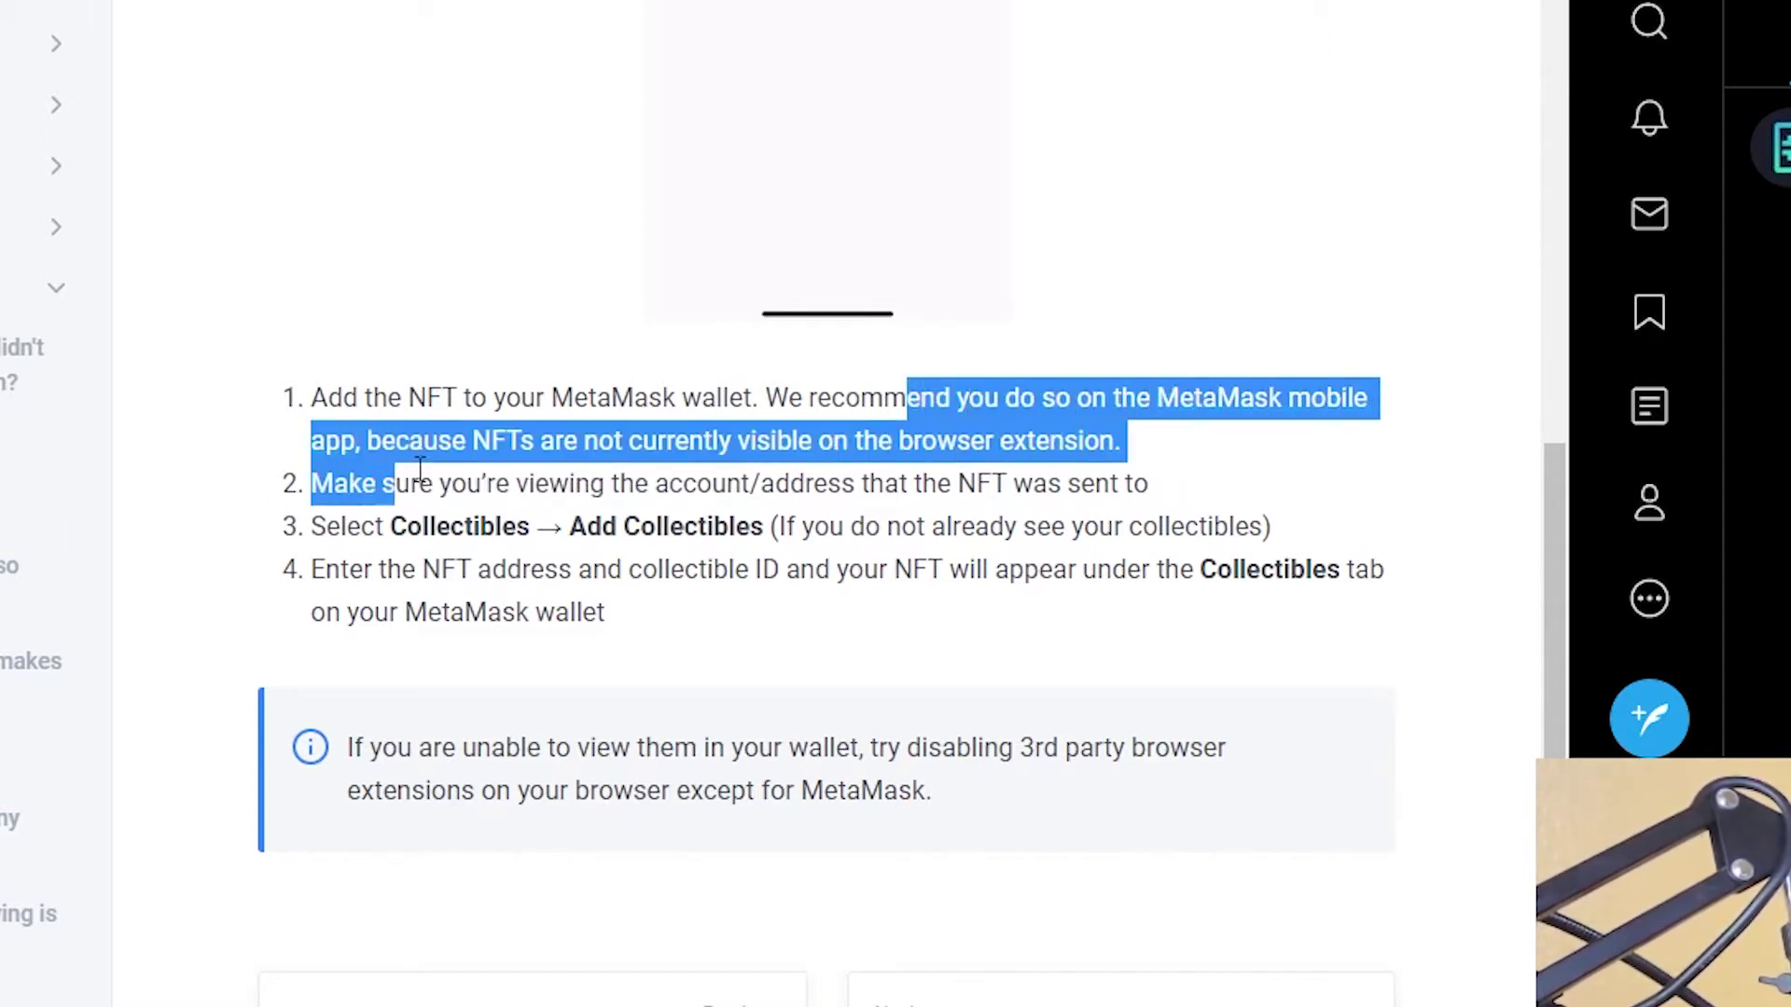
{"action": "left_click", "coordinate": [499, 513]}
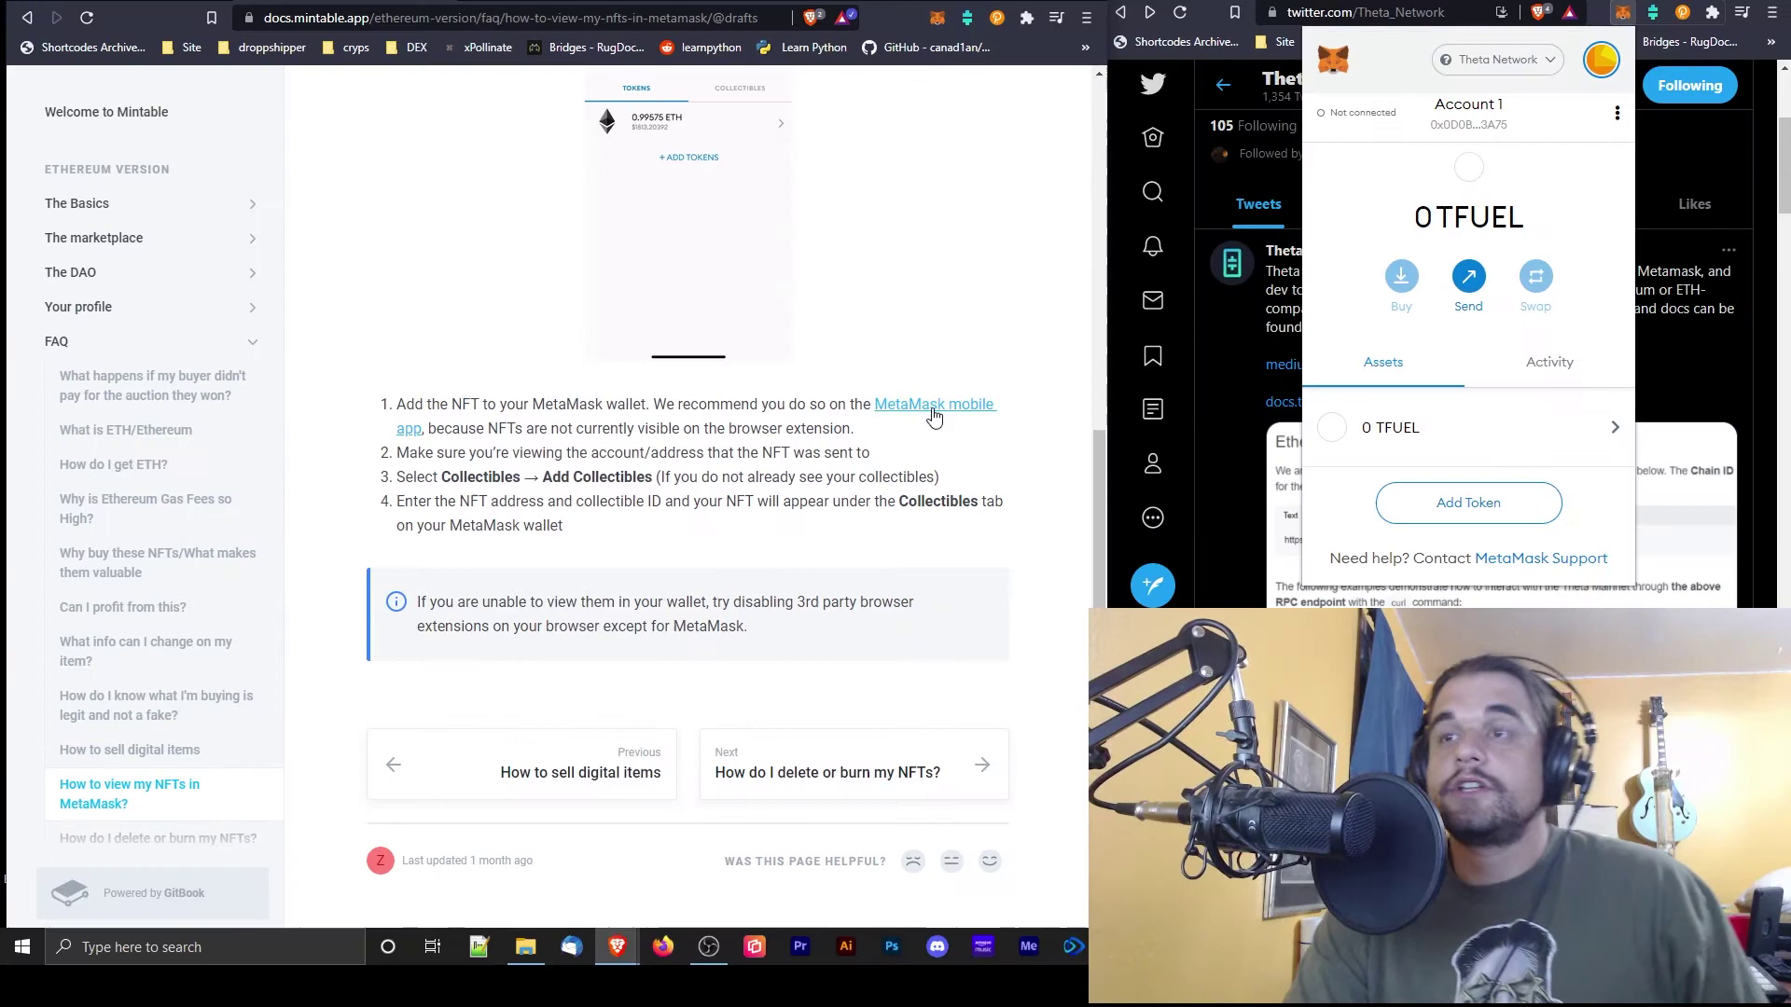
{"action": "scroll", "coordinate": [909, 457], "scroll_direction": "up", "scroll_amount": 5}
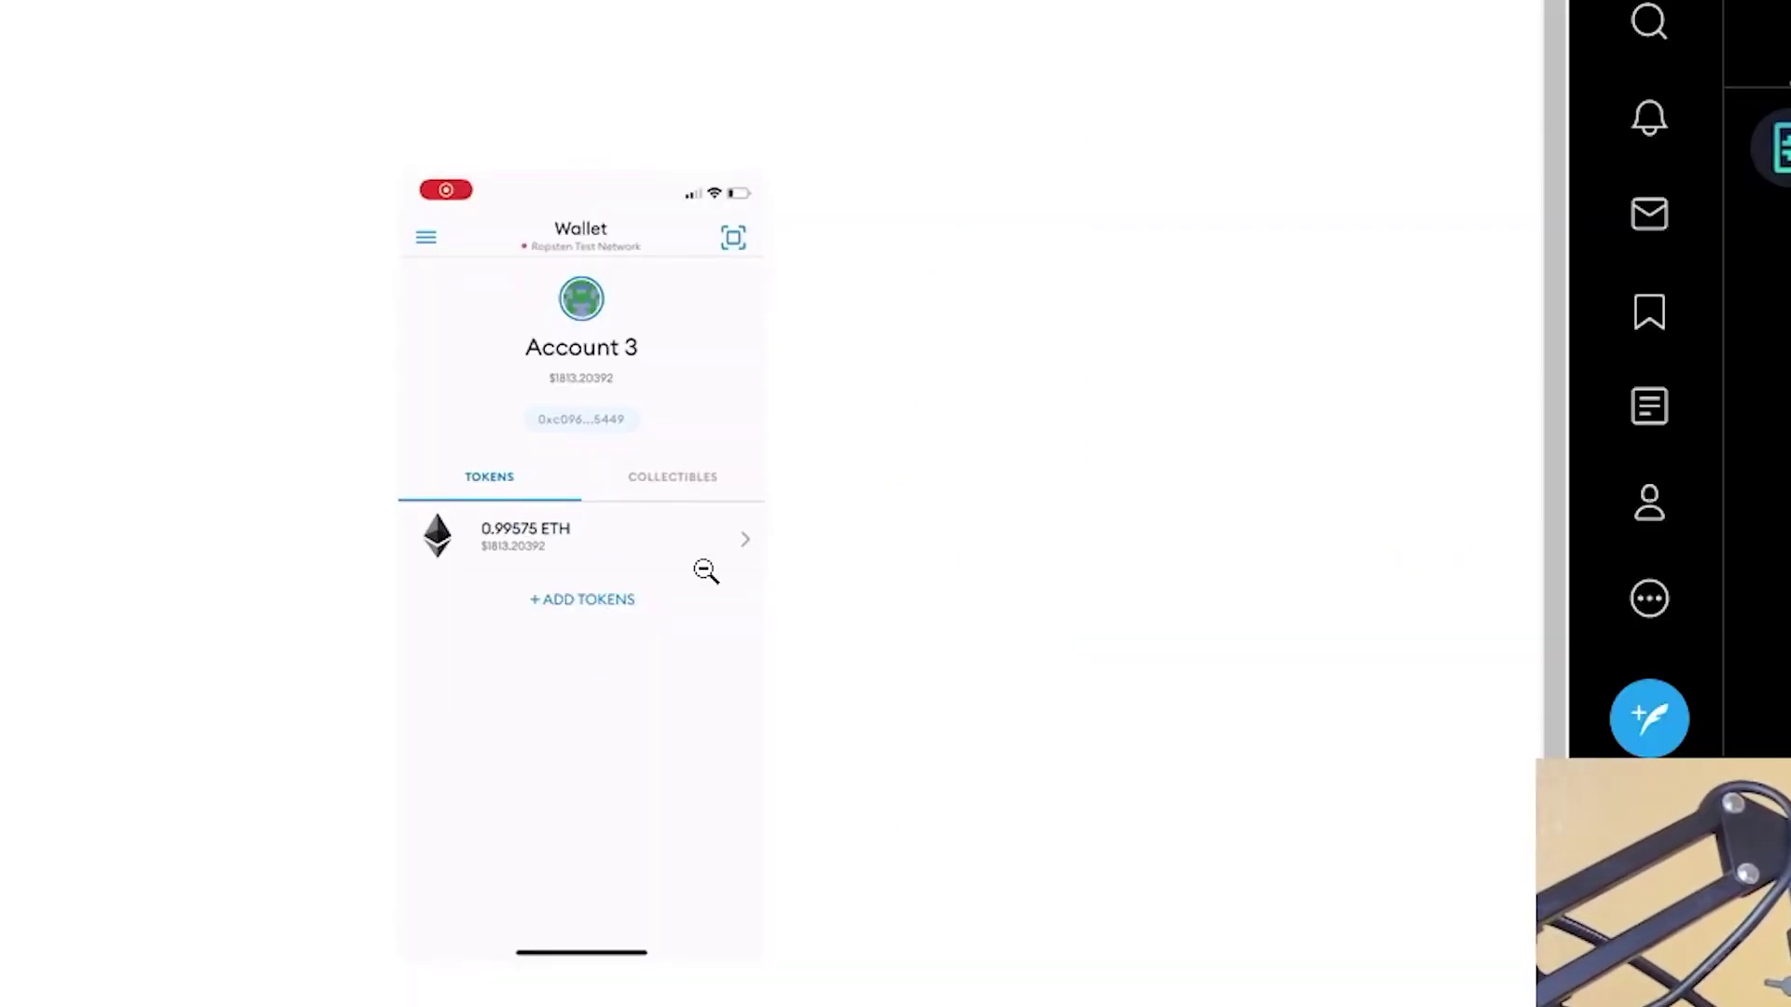
{"action": "left_click", "coordinate": [772, 520]}
{"action": "scroll", "coordinate": [775, 514], "scroll_direction": "down", "scroll_amount": 2}
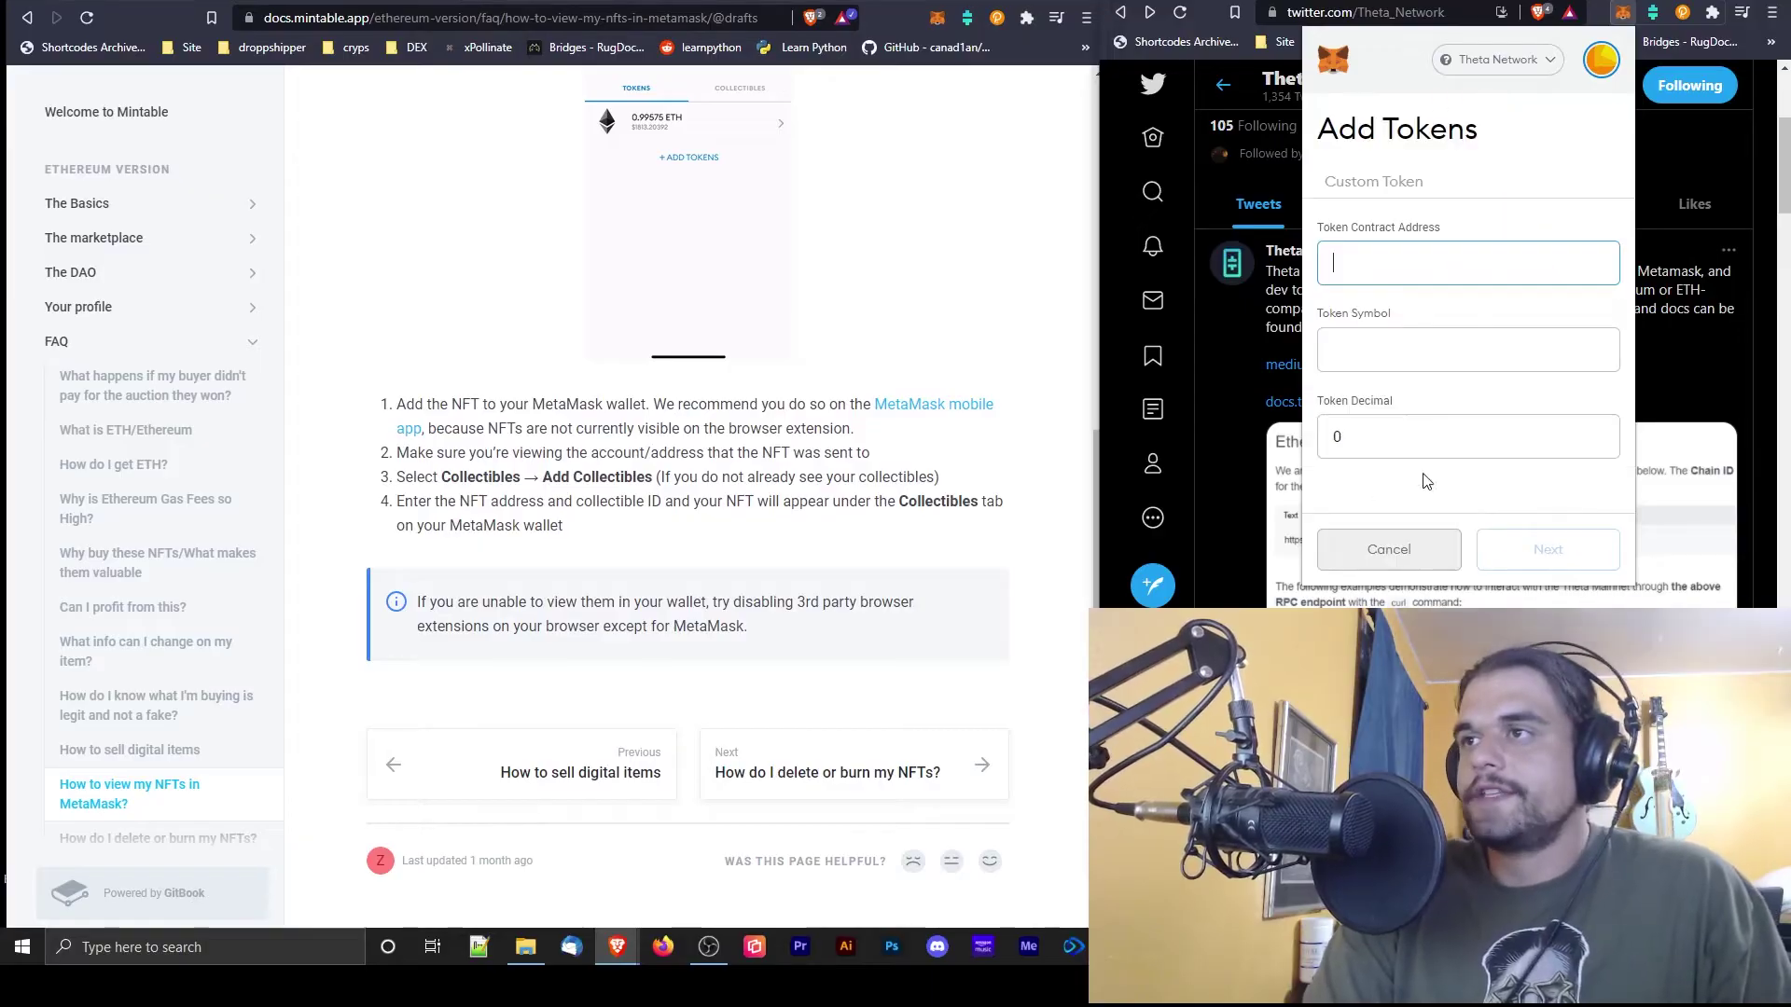
- Bring up the Theta wallet's token list beside MetaMask's custom token form and check its ICE token
{"action": "left_click", "coordinate": [1366, 250]}
{"action": "left_click", "coordinate": [1479, 196]}
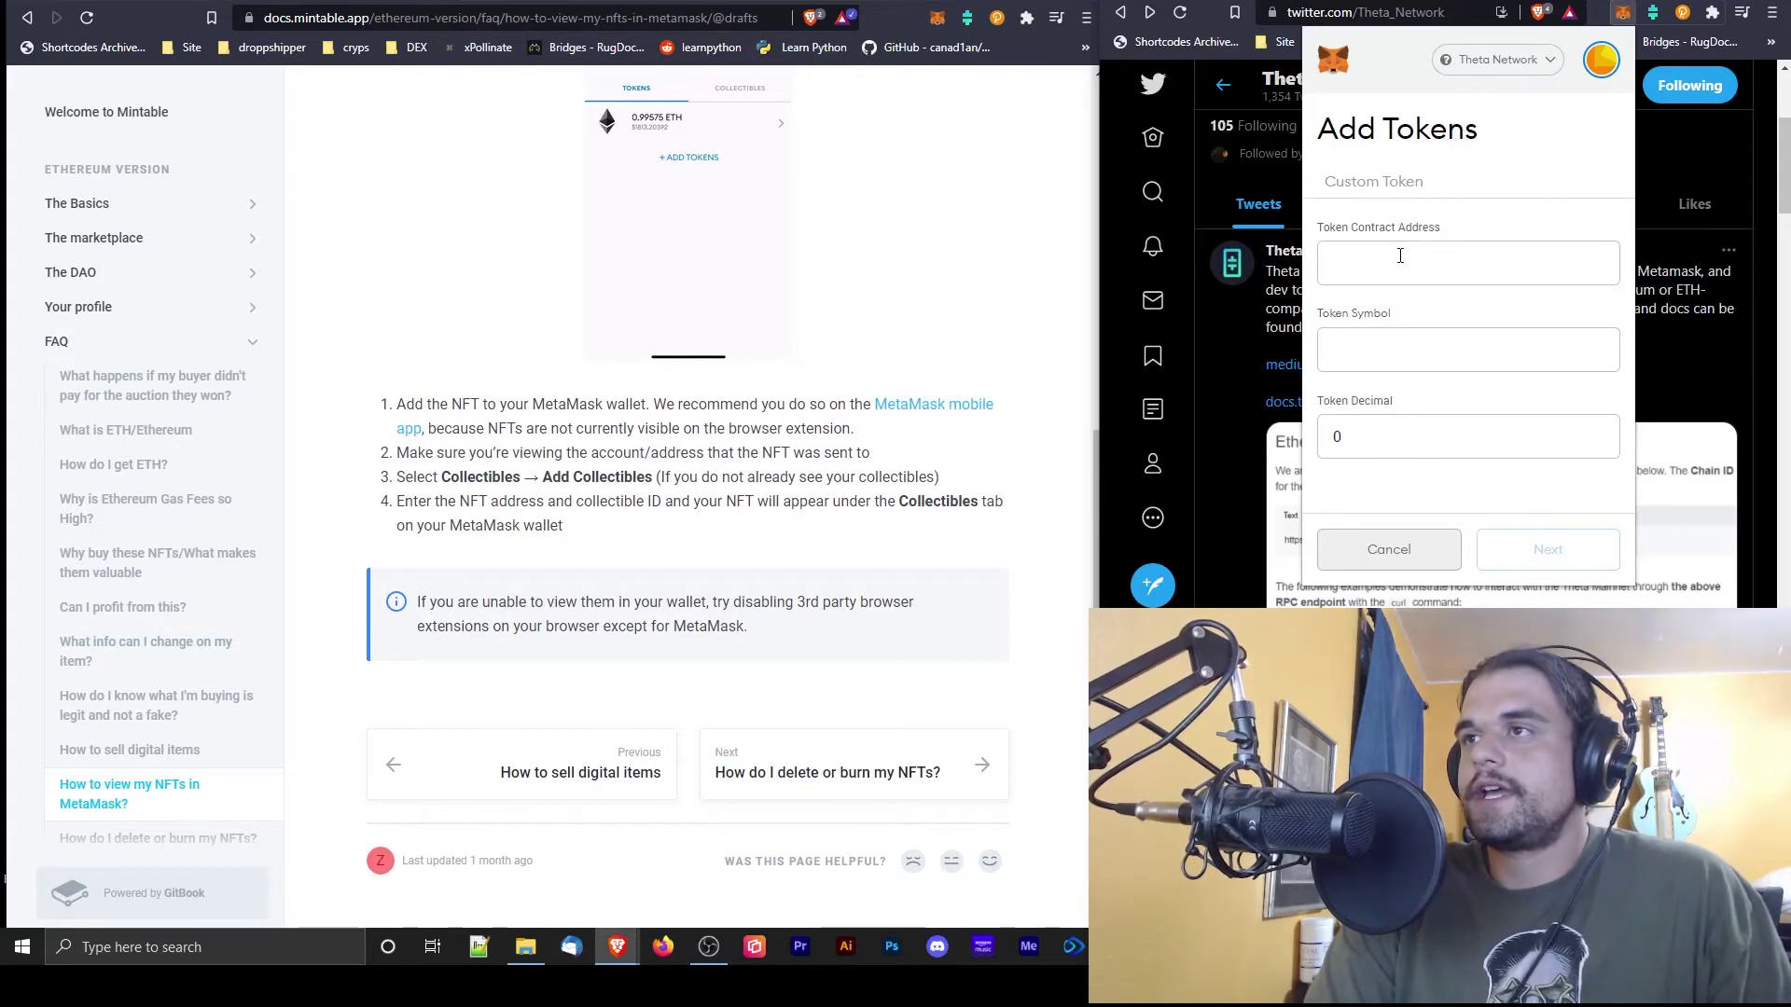
{"action": "left_click", "coordinate": [967, 18]}
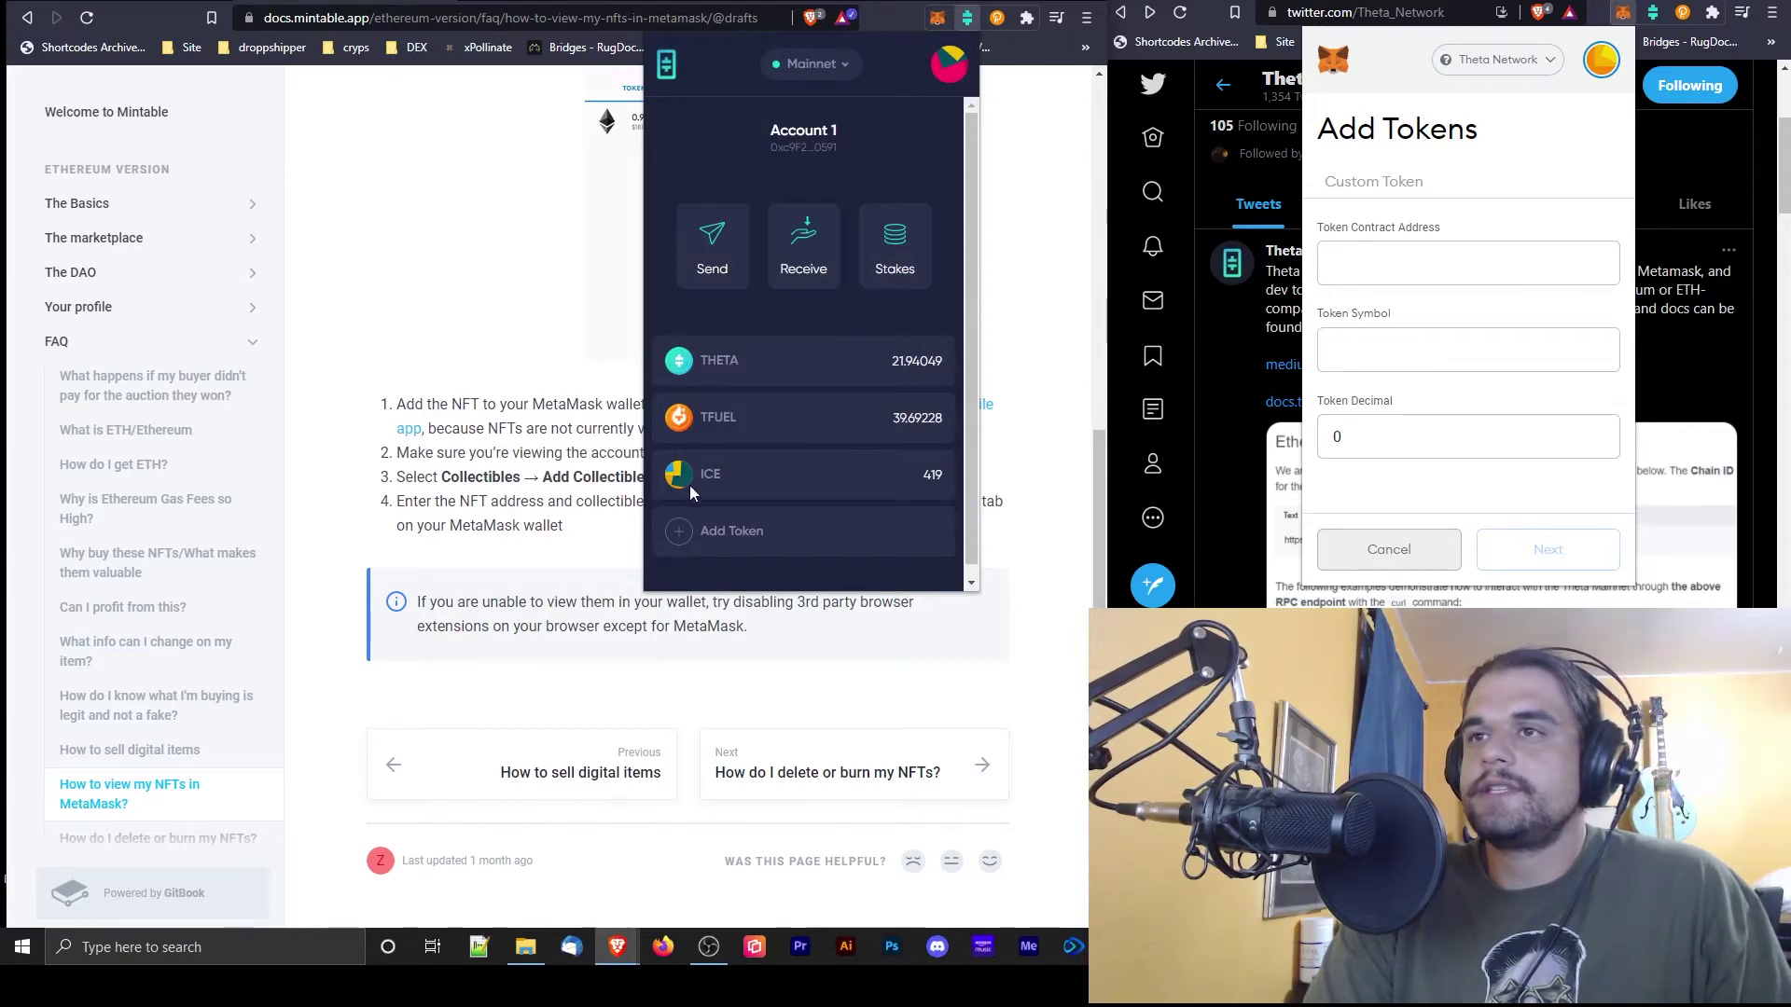
{"action": "left_click", "coordinate": [742, 466]}
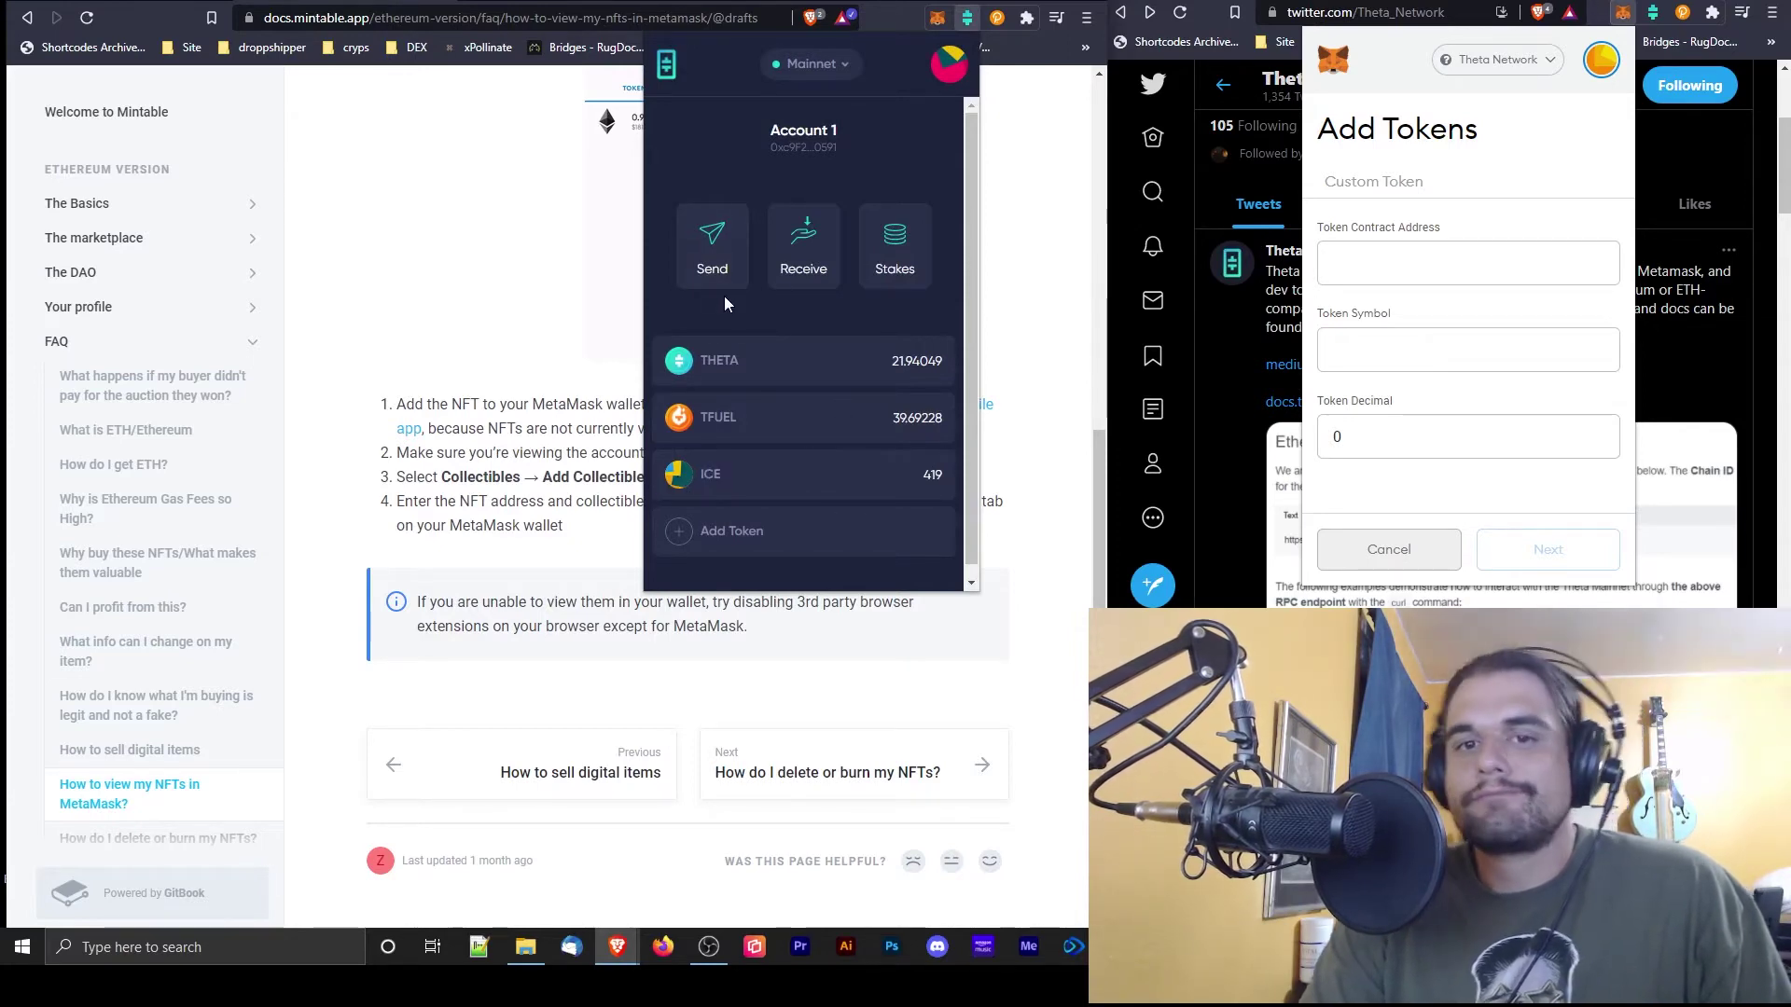
- Try the copied value starting with 0xa89b6f48b40e8a3 as the custom token's contract address and check both ends of it
{"action": "left_click", "coordinate": [1371, 277]}
{"action": "right_click", "coordinate": [1367, 268]}
{"action": "left_click", "coordinate": [1471, 411]}
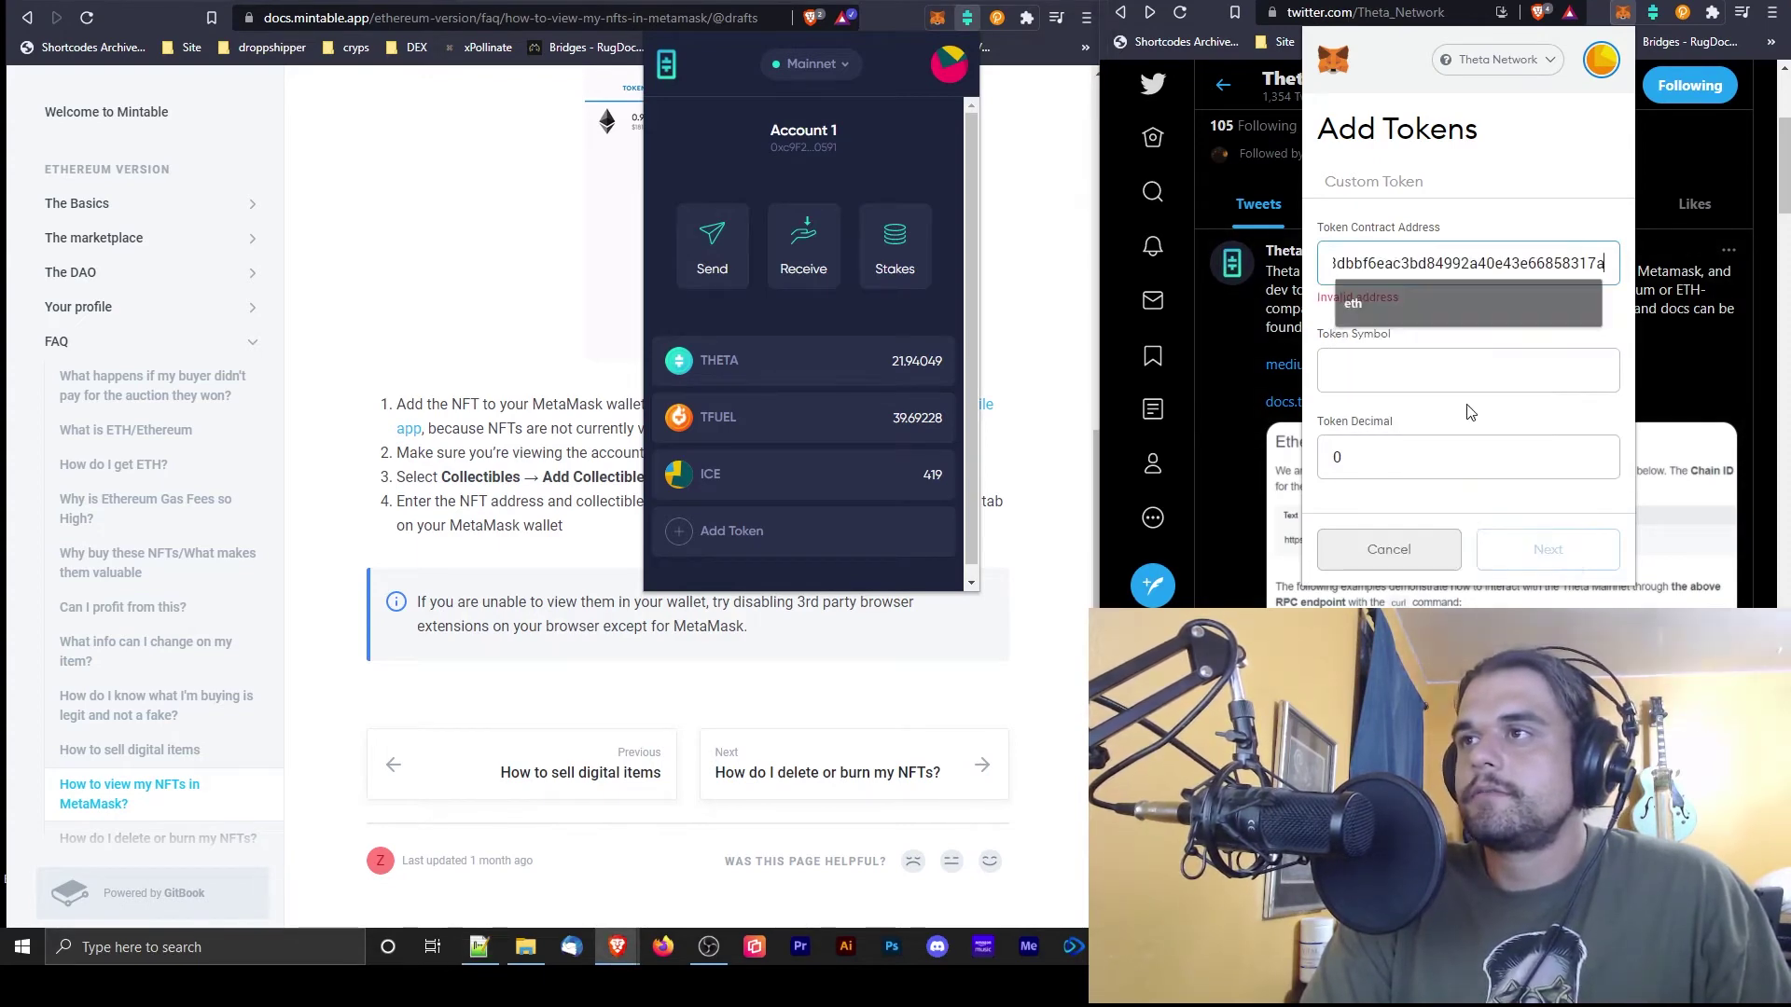
{"action": "left_click", "coordinate": [1387, 375]}
{"action": "left_click", "coordinate": [1341, 263]}
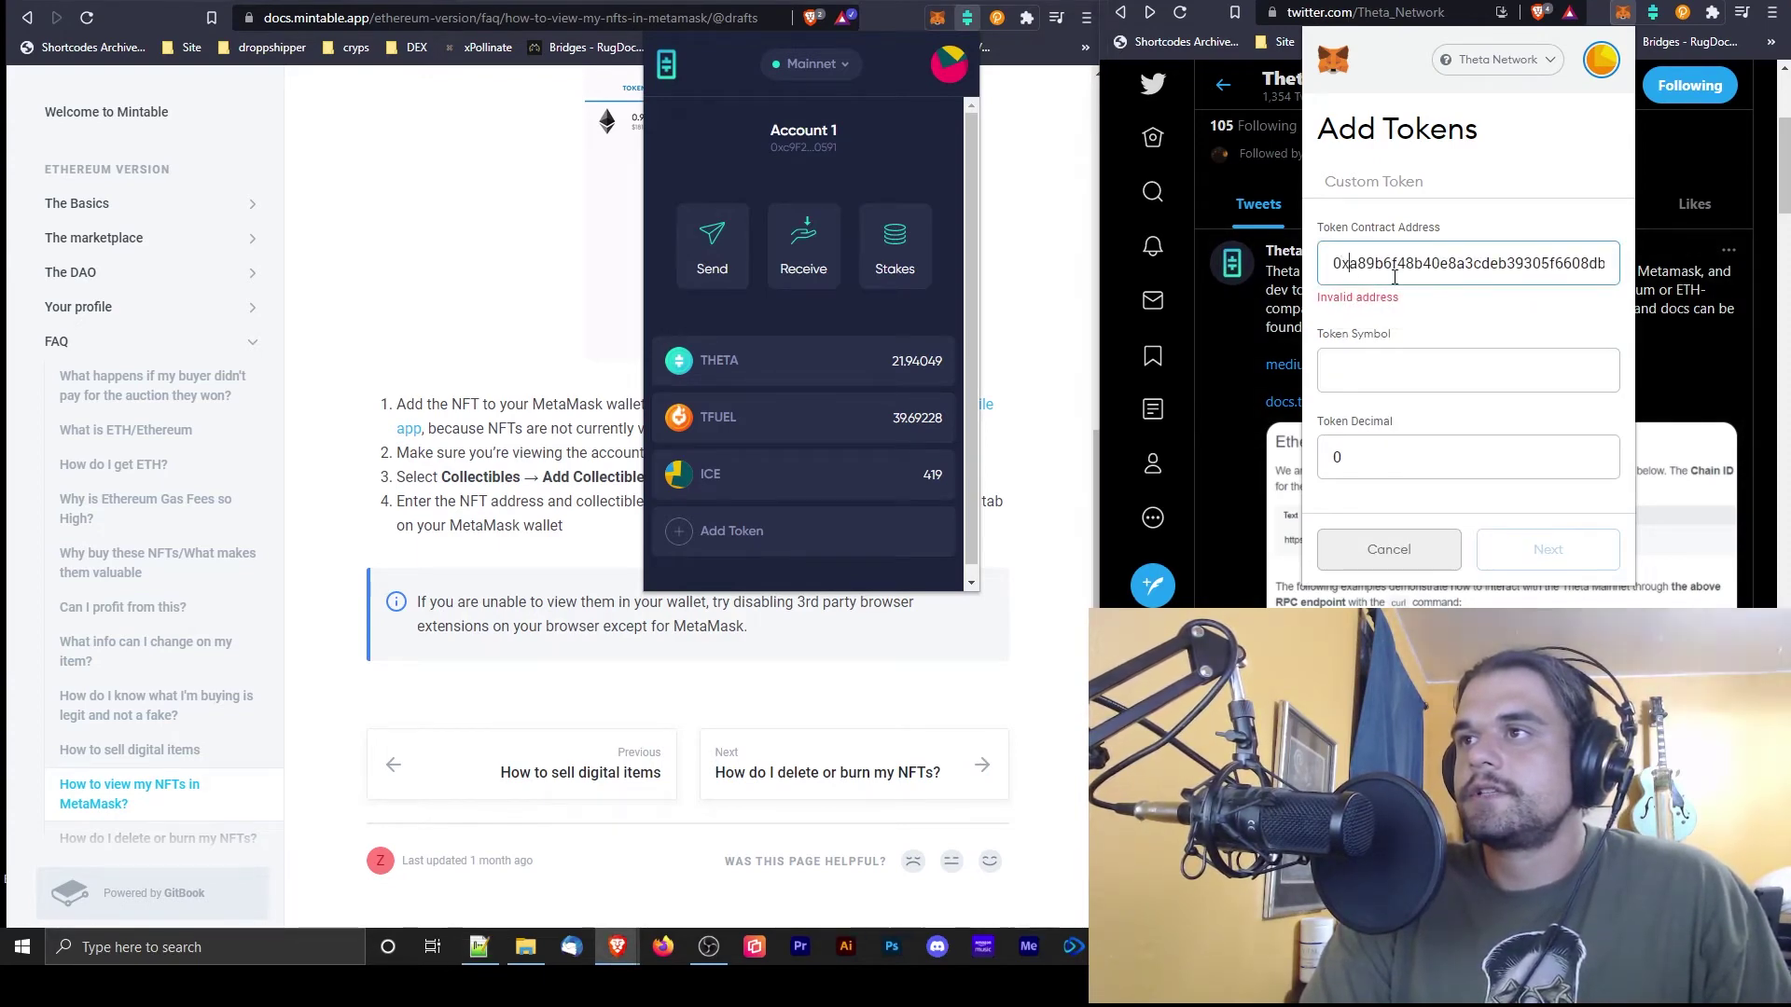
{"action": "key", "text": "End"}
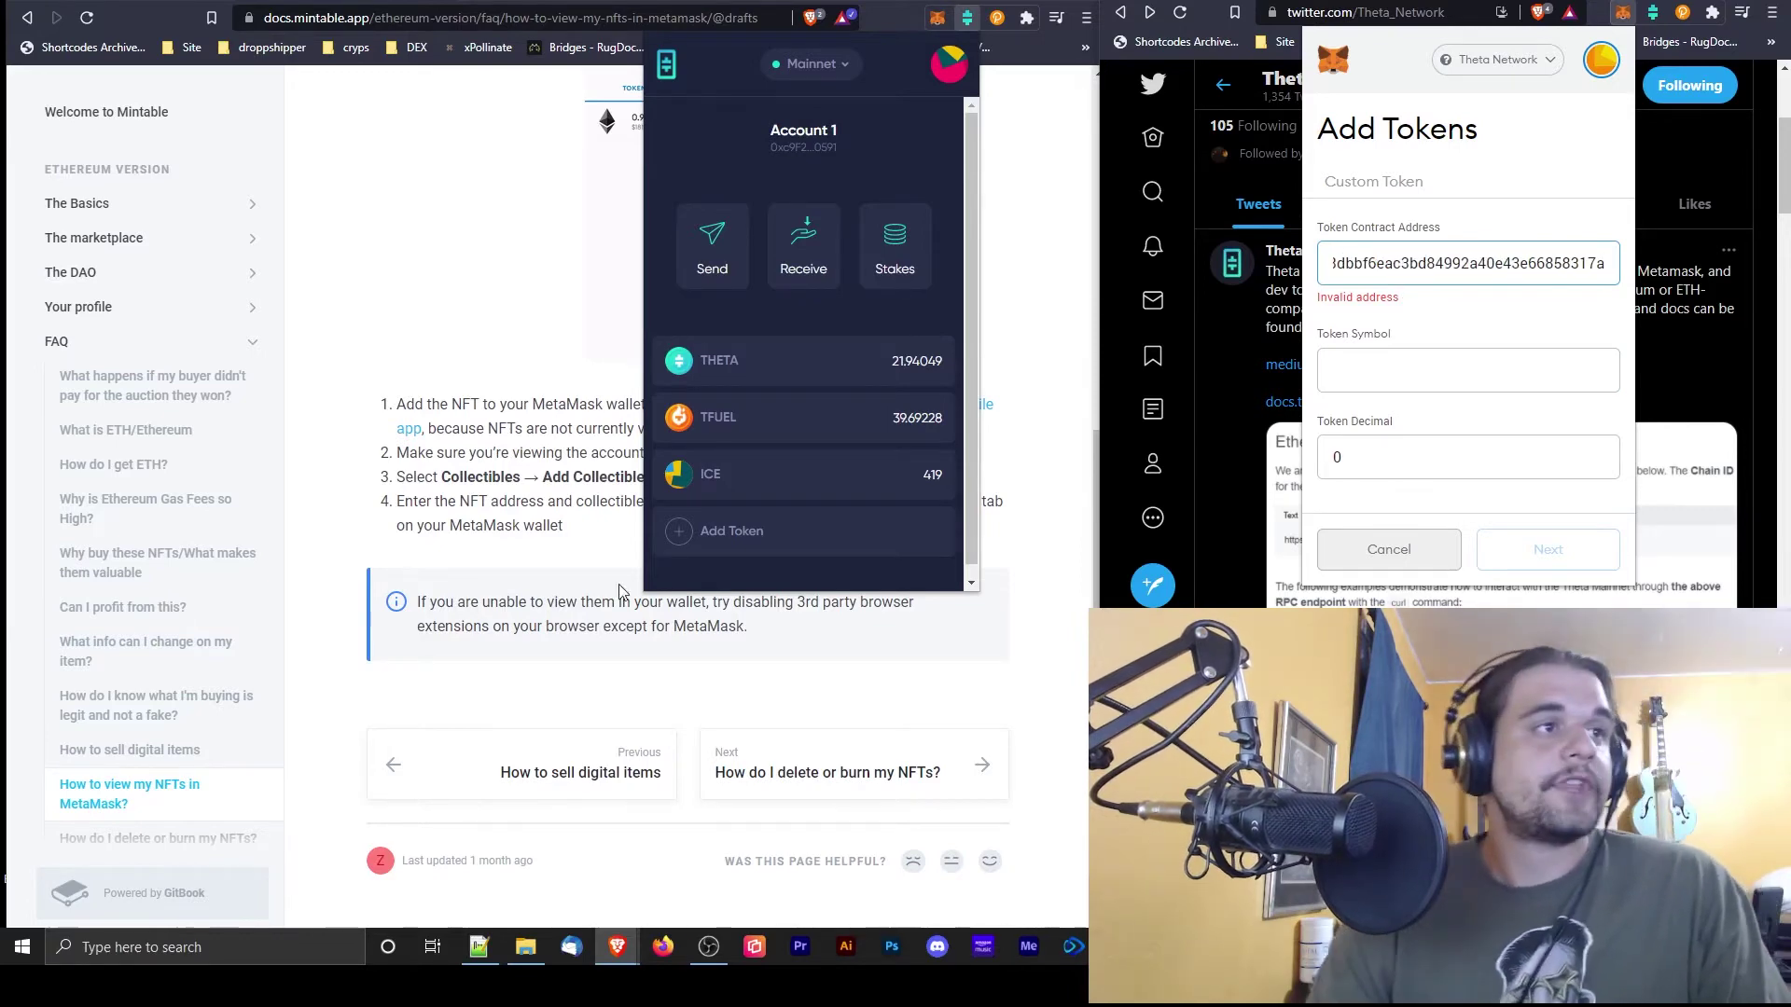
- Try to look up the value starting with 0xa89b6f48b40e8a3 as an address in Theta Explorer
{"action": "key", "text": "alt+Tab"}
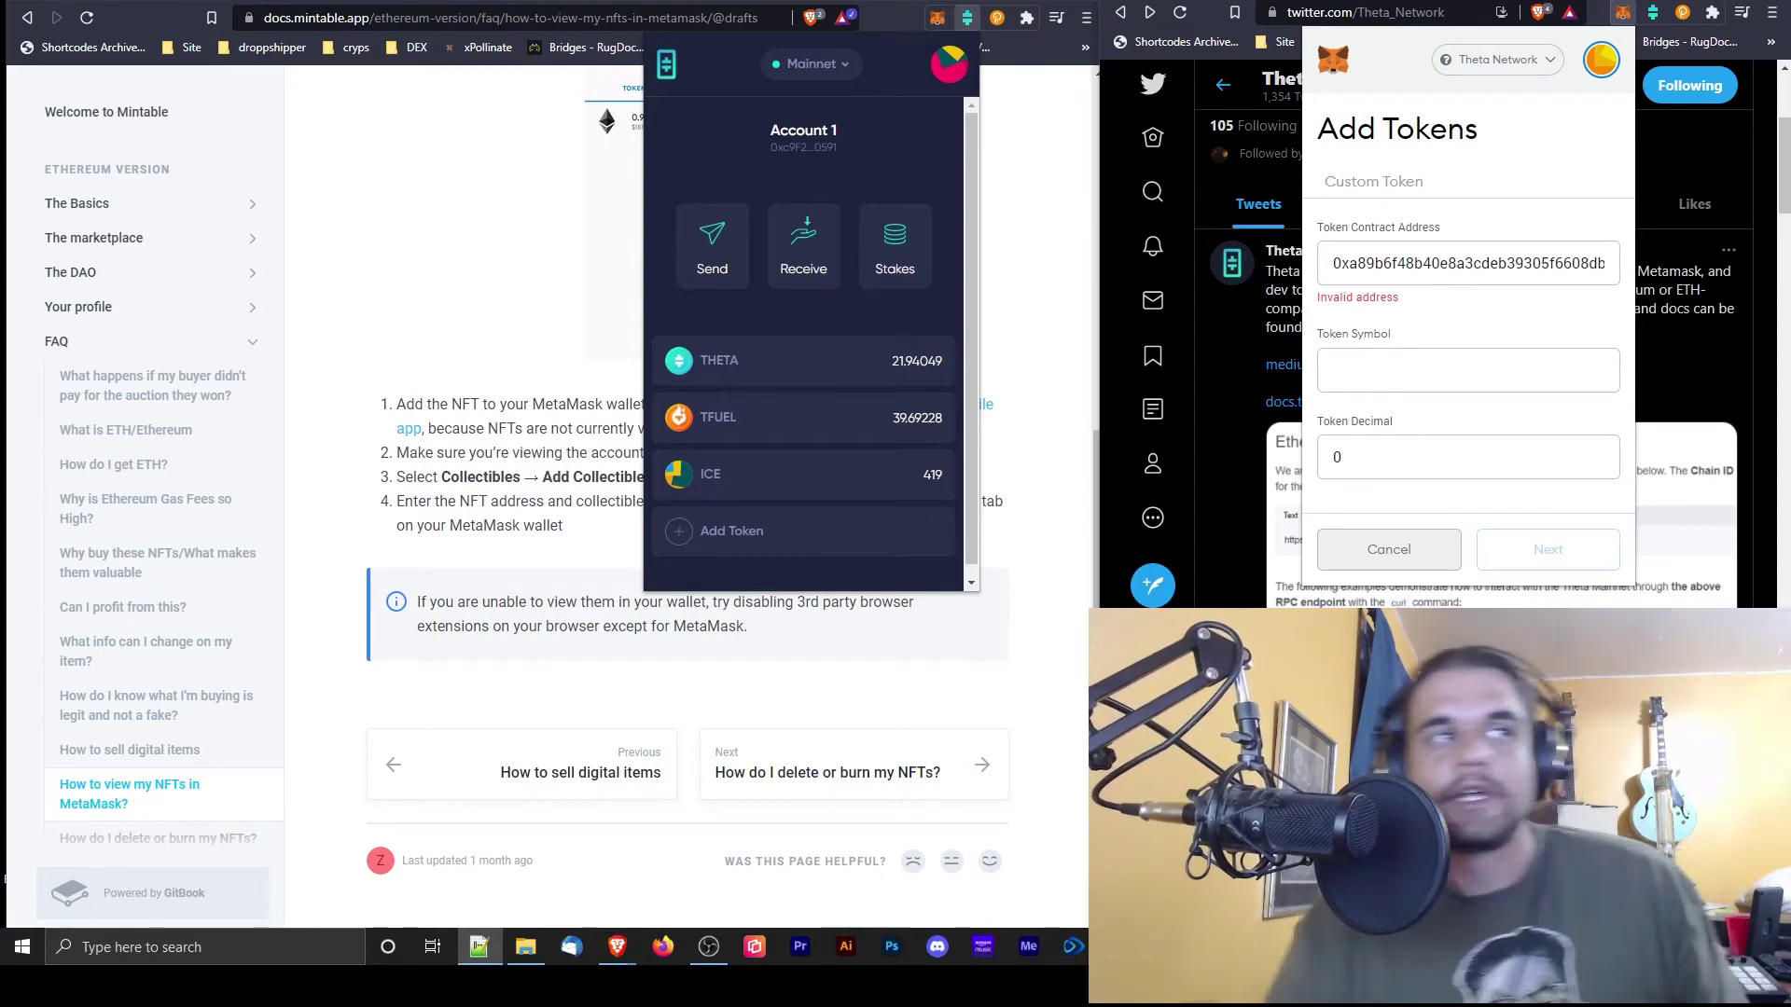
{"action": "left_click", "coordinate": [667, 76]}
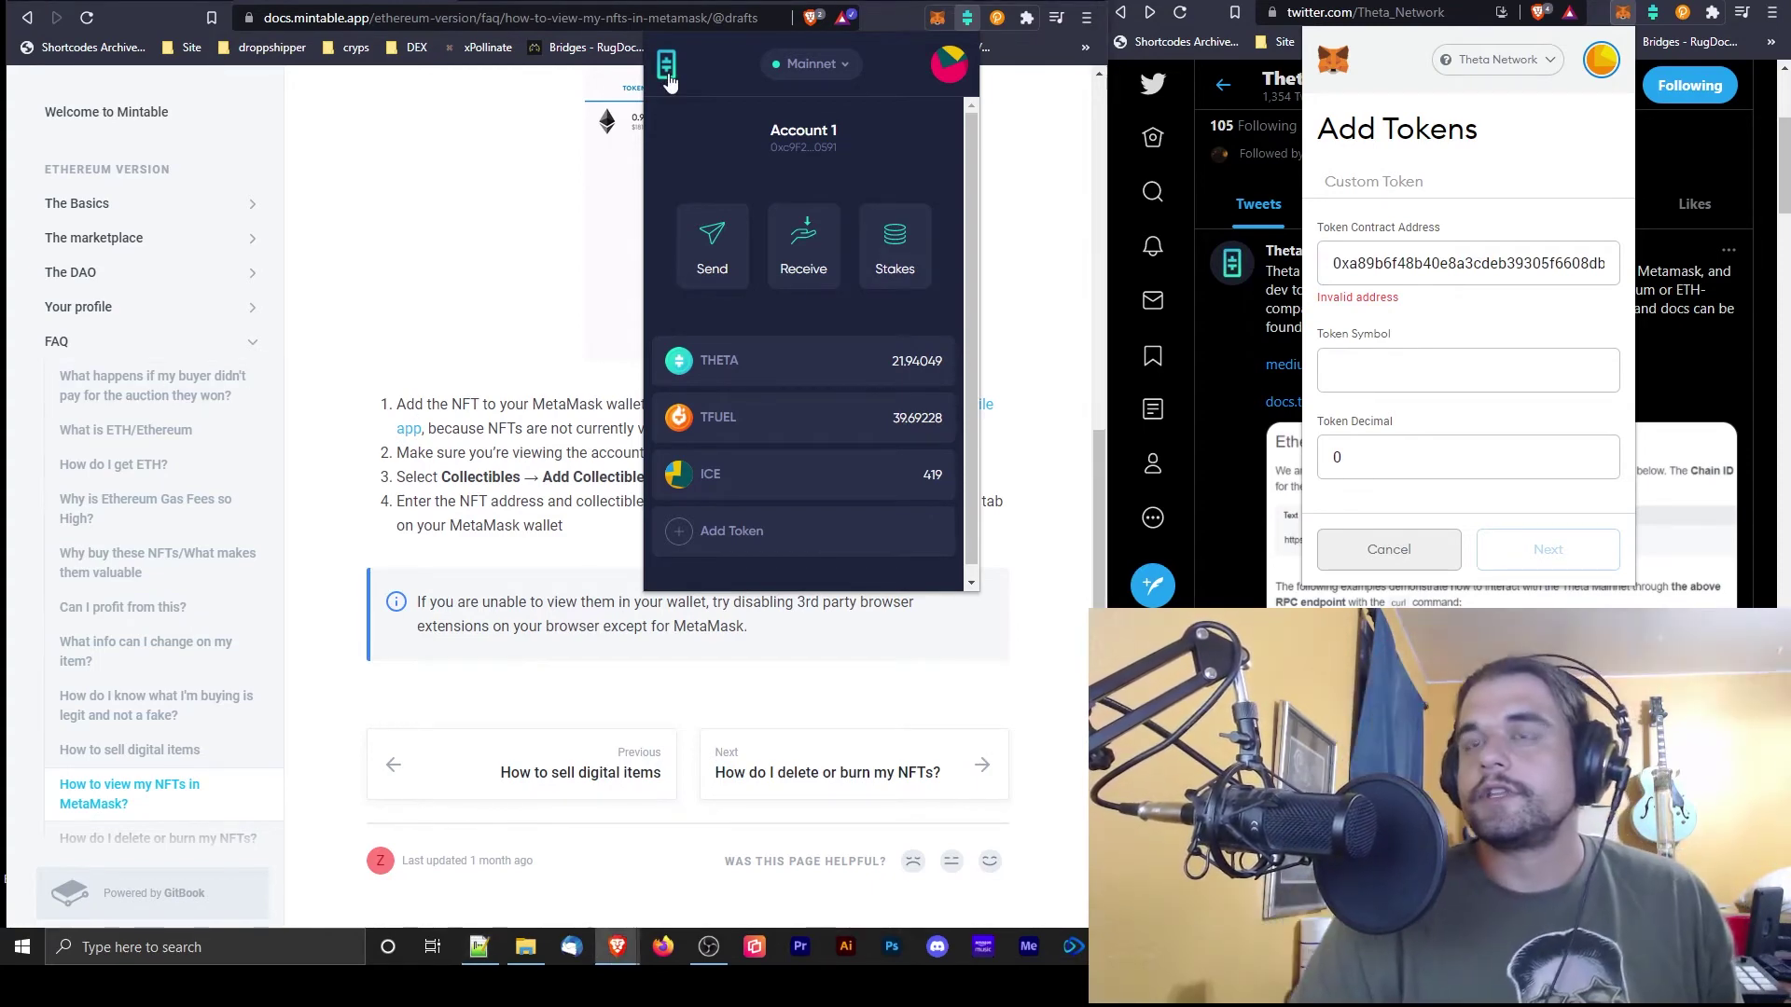
{"action": "left_click", "coordinate": [666, 76]}
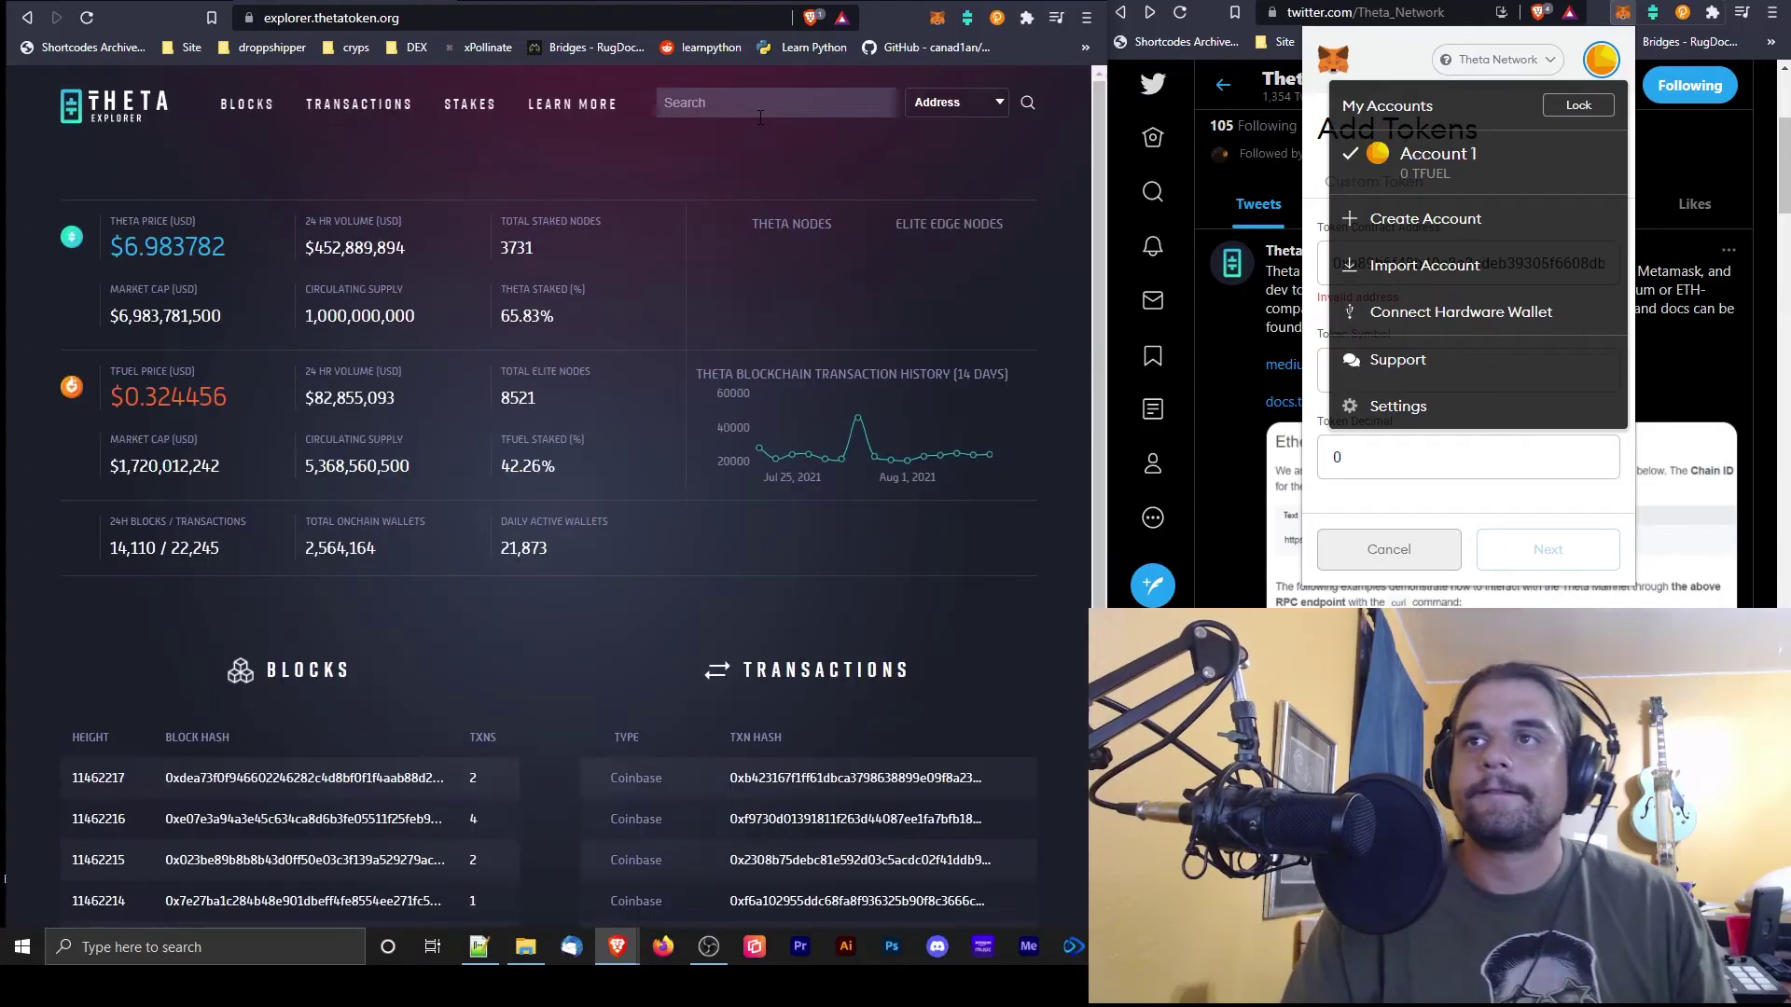
{"action": "left_click", "coordinate": [763, 105]}
{"action": "key", "text": "ctrl+v"}
{"action": "key", "text": "Return"}
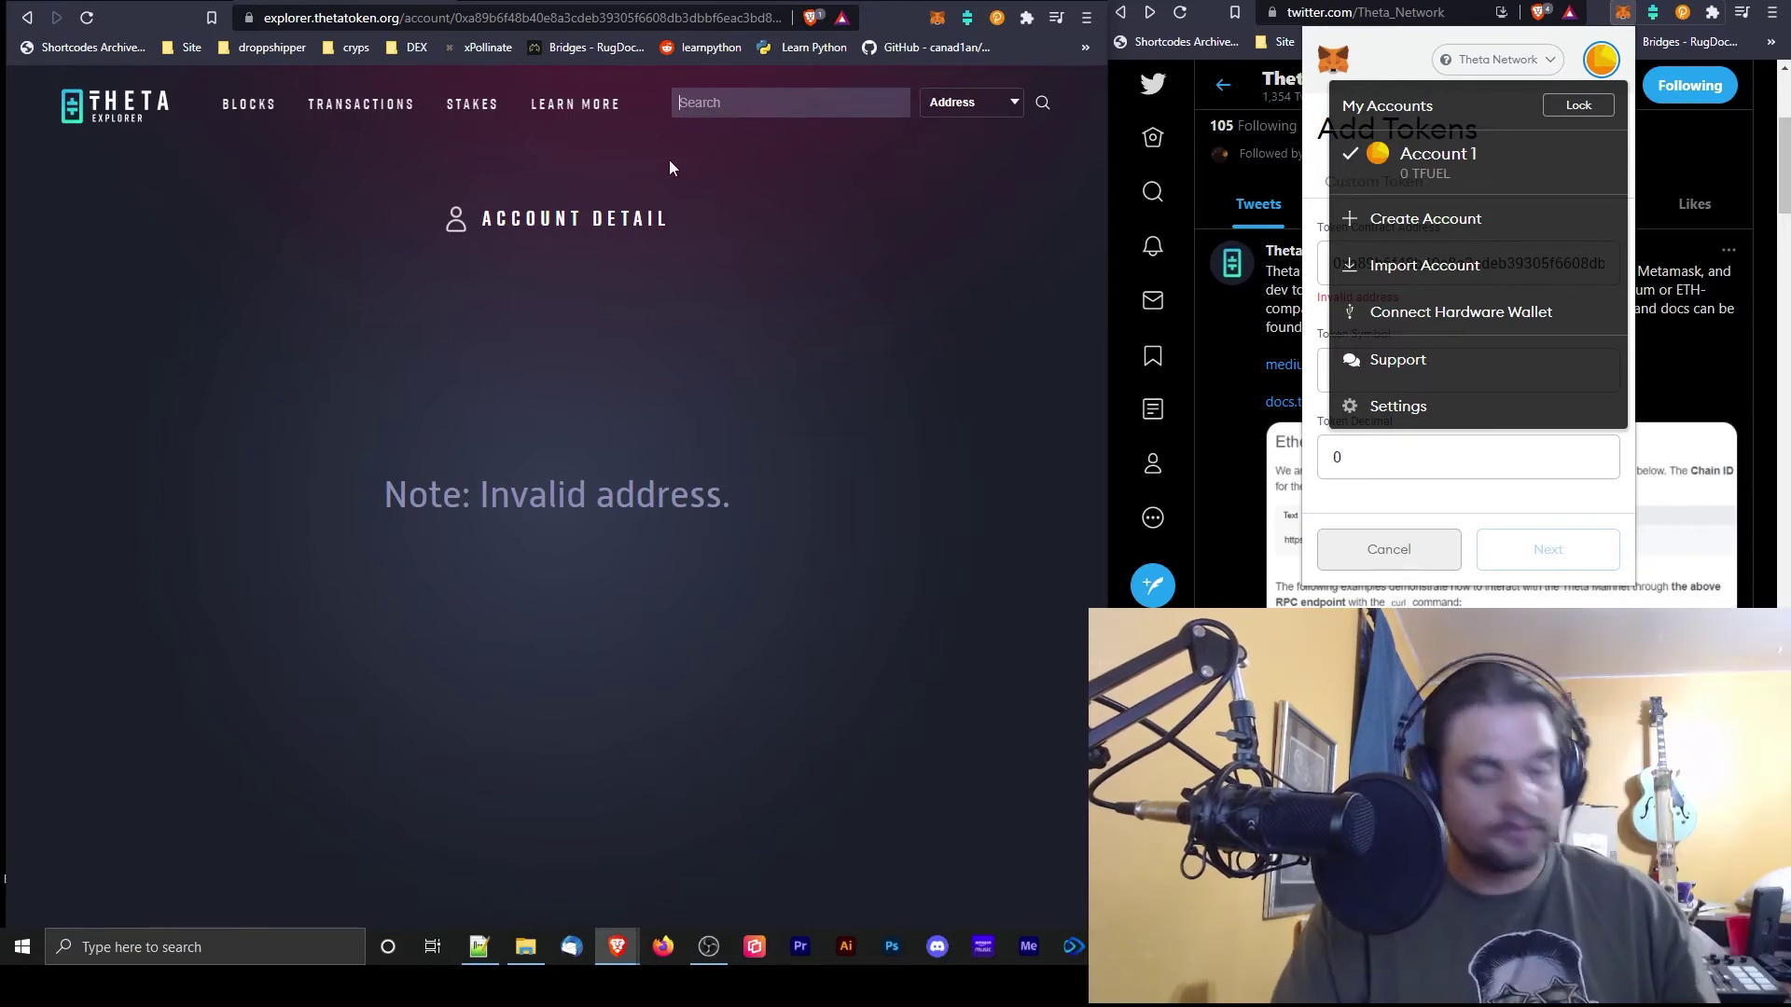
- Look up the Theta wallet's own account address in Theta Explorer
{"action": "key", "text": "ctrl+v"}
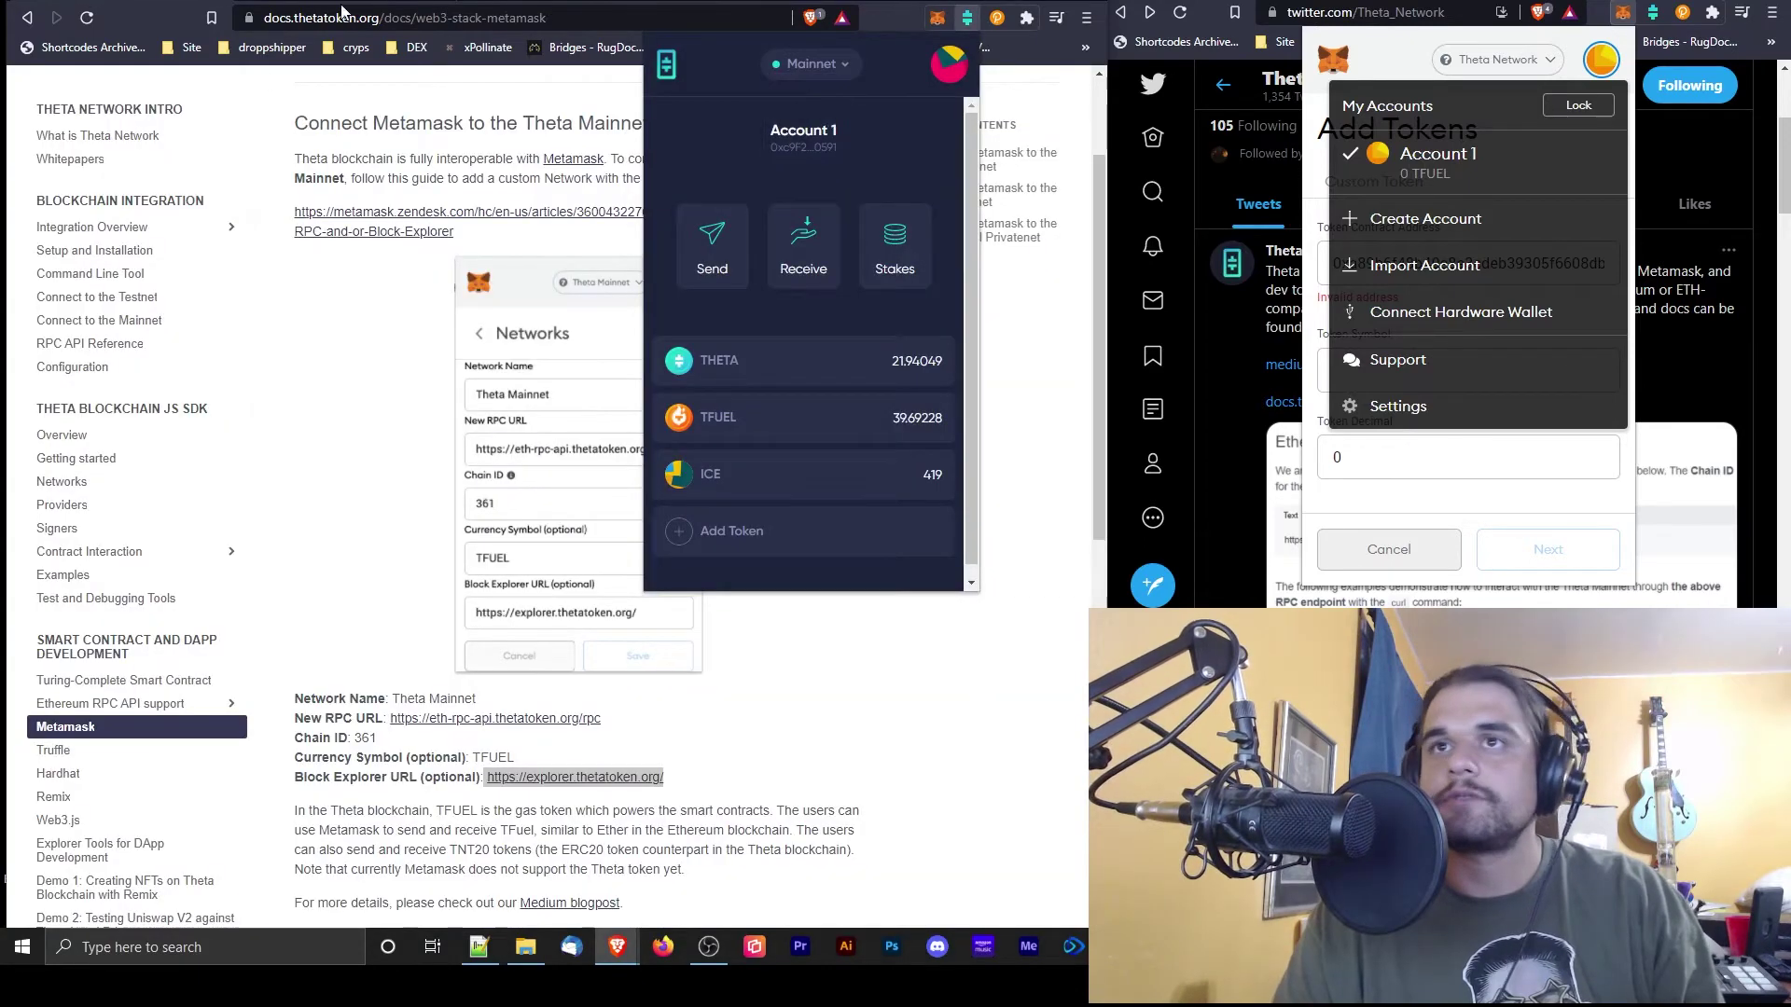
{"action": "left_click", "coordinate": [356, 4]}
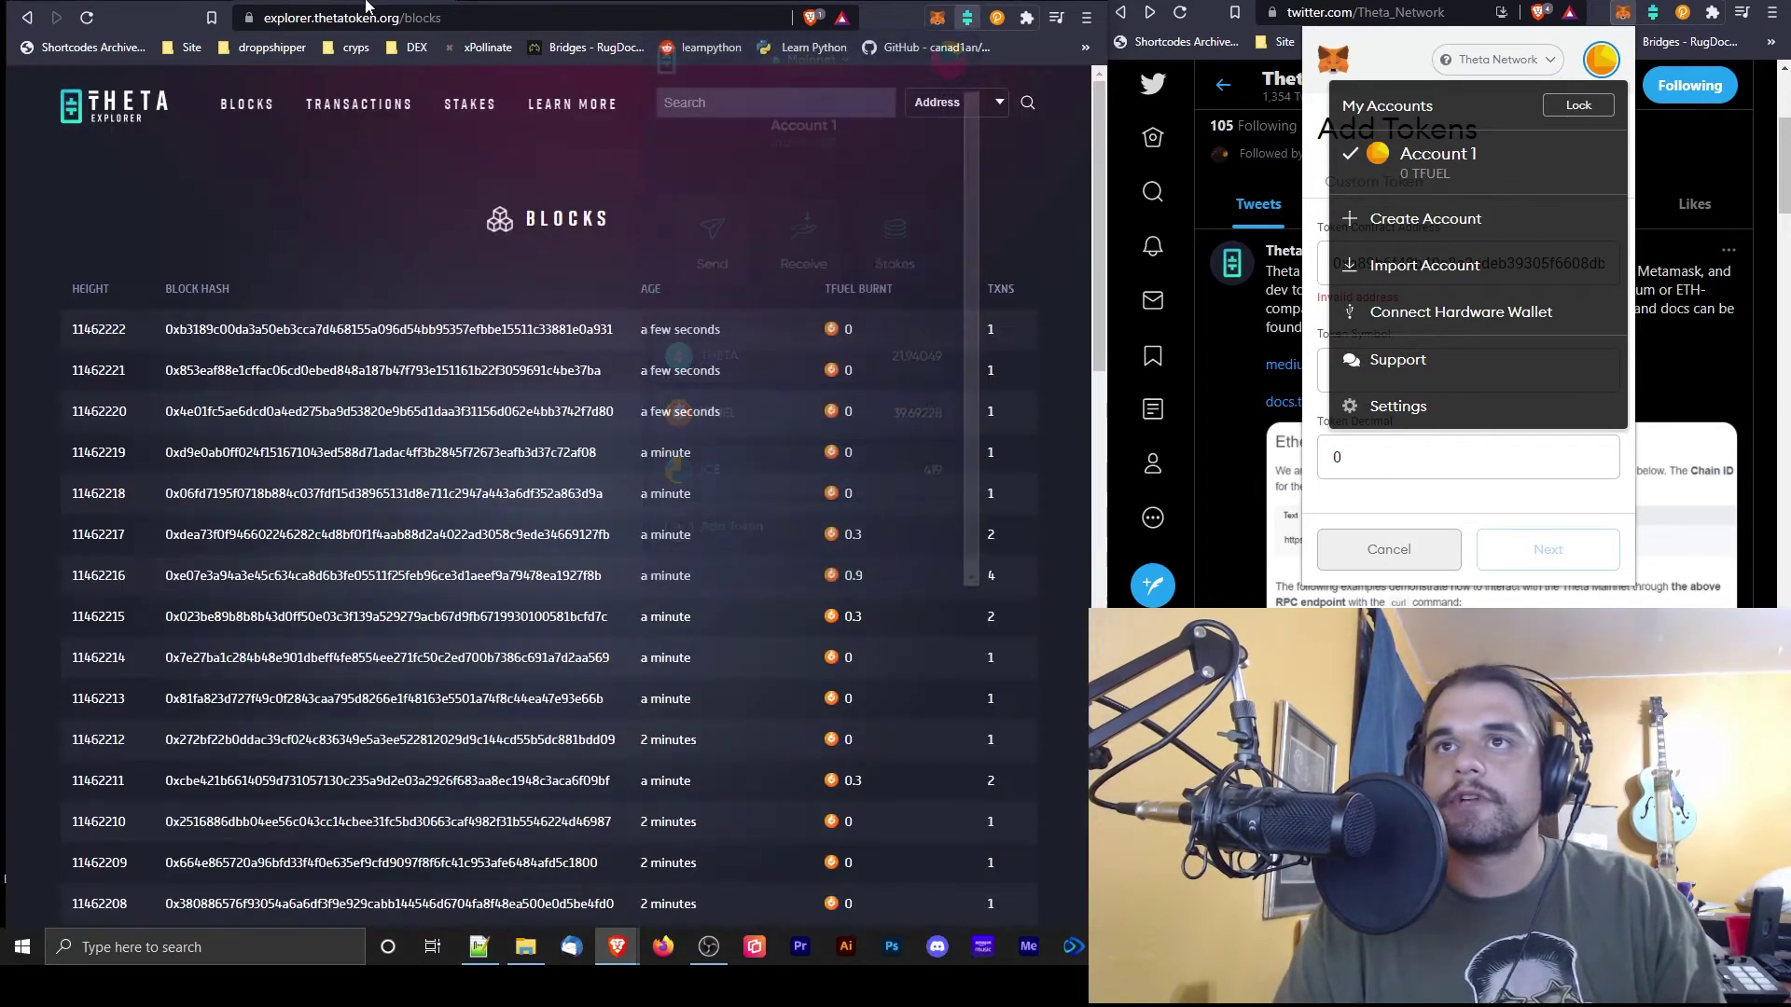
{"action": "left_click", "coordinate": [771, 101]}
{"action": "key", "text": "ctrl+v"}
{"action": "left_click", "coordinate": [1028, 103]}
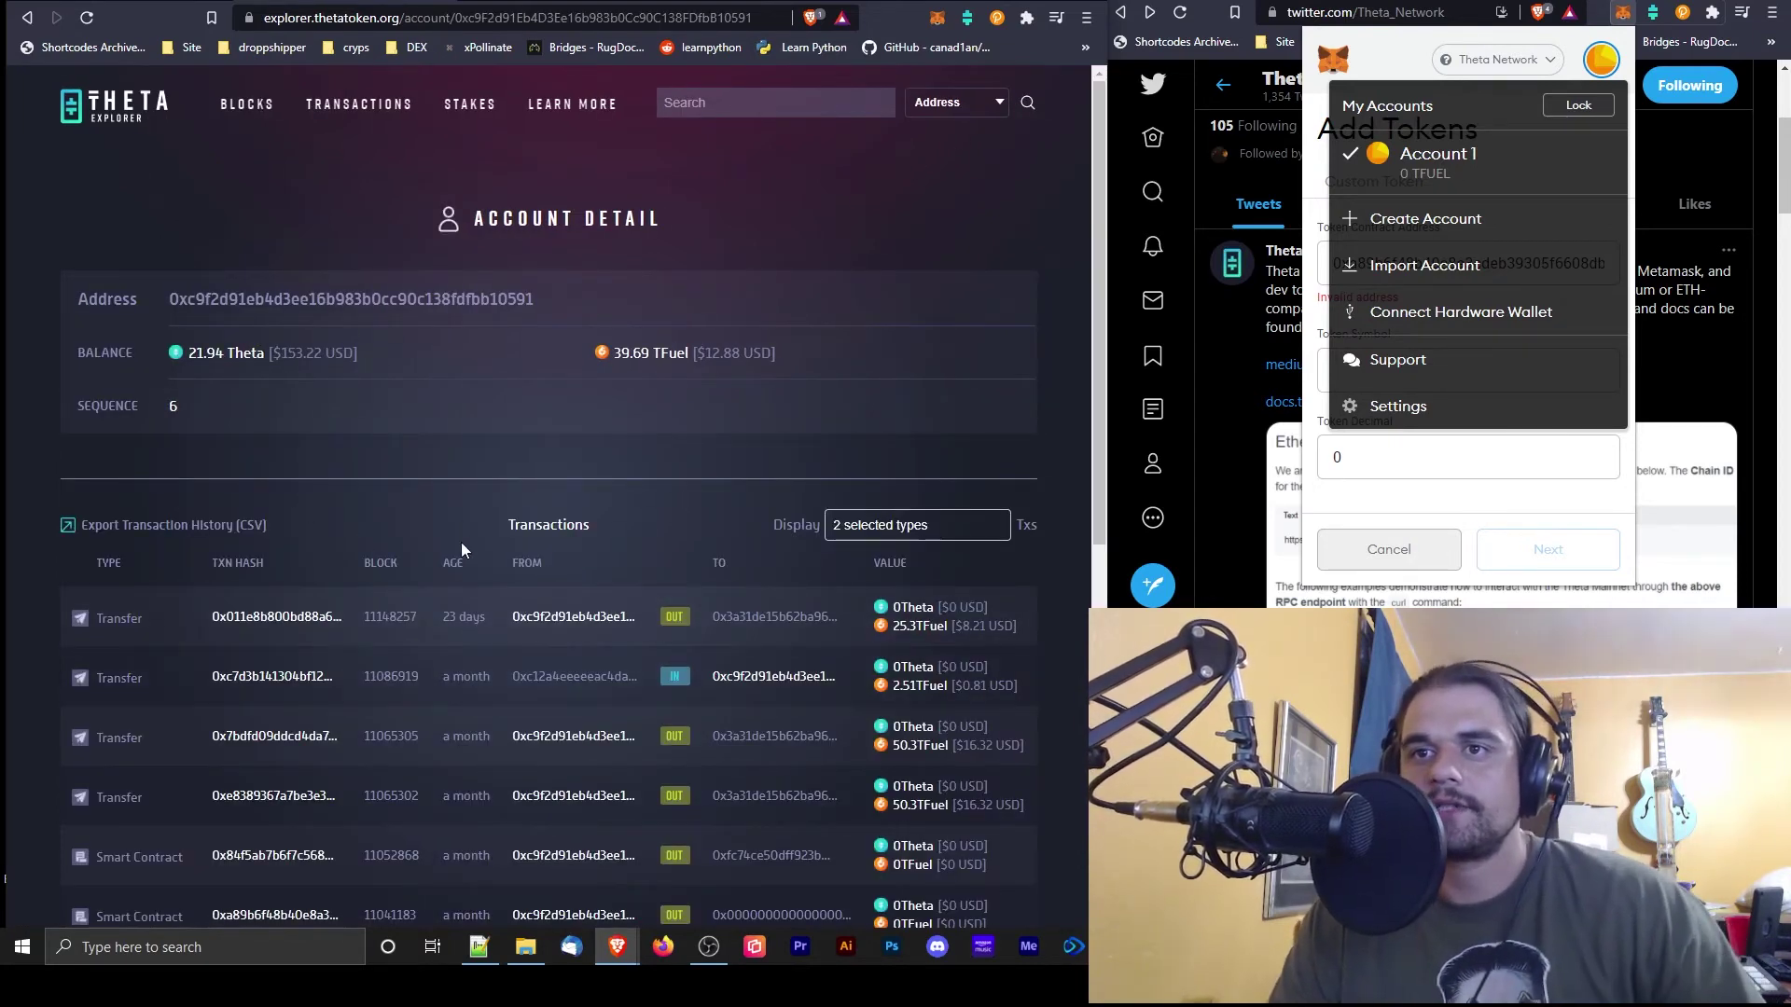
- Open the smart contract transaction in block 11041183 from the account's transaction list
{"action": "scroll", "coordinate": [209, 741], "scroll_direction": "down", "scroll_amount": 3}
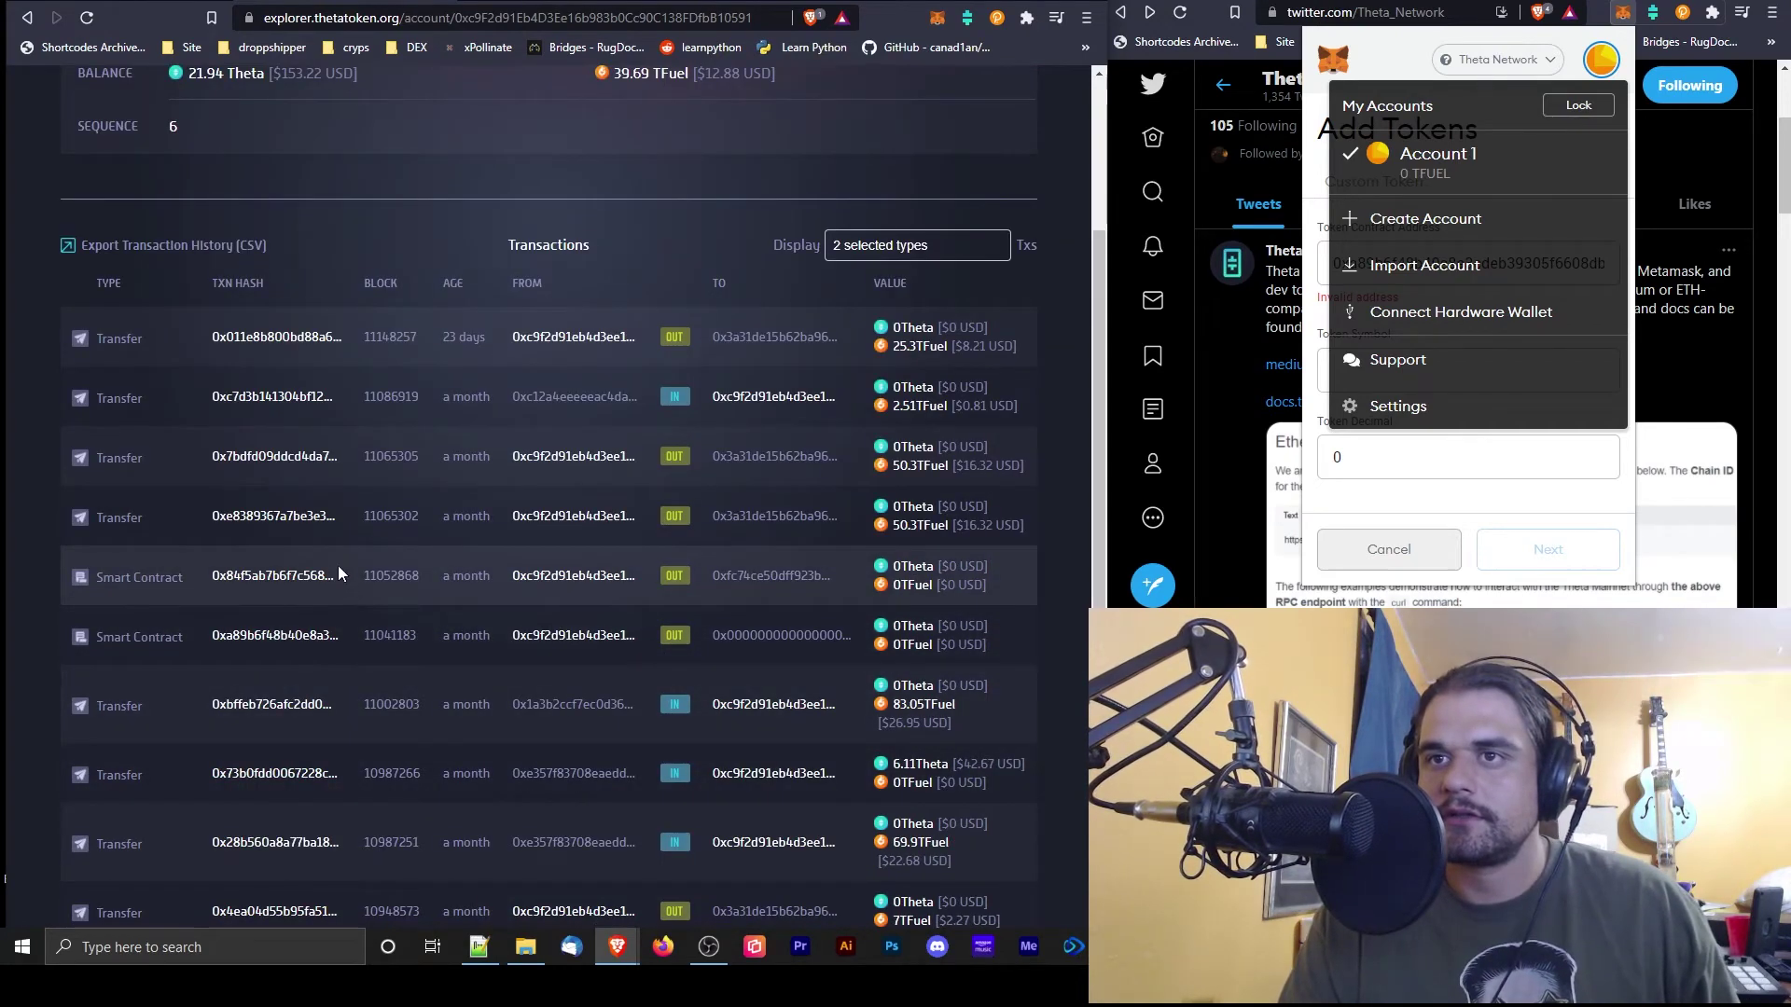
{"action": "scroll", "coordinate": [287, 604], "scroll_direction": "down", "scroll_amount": 1}
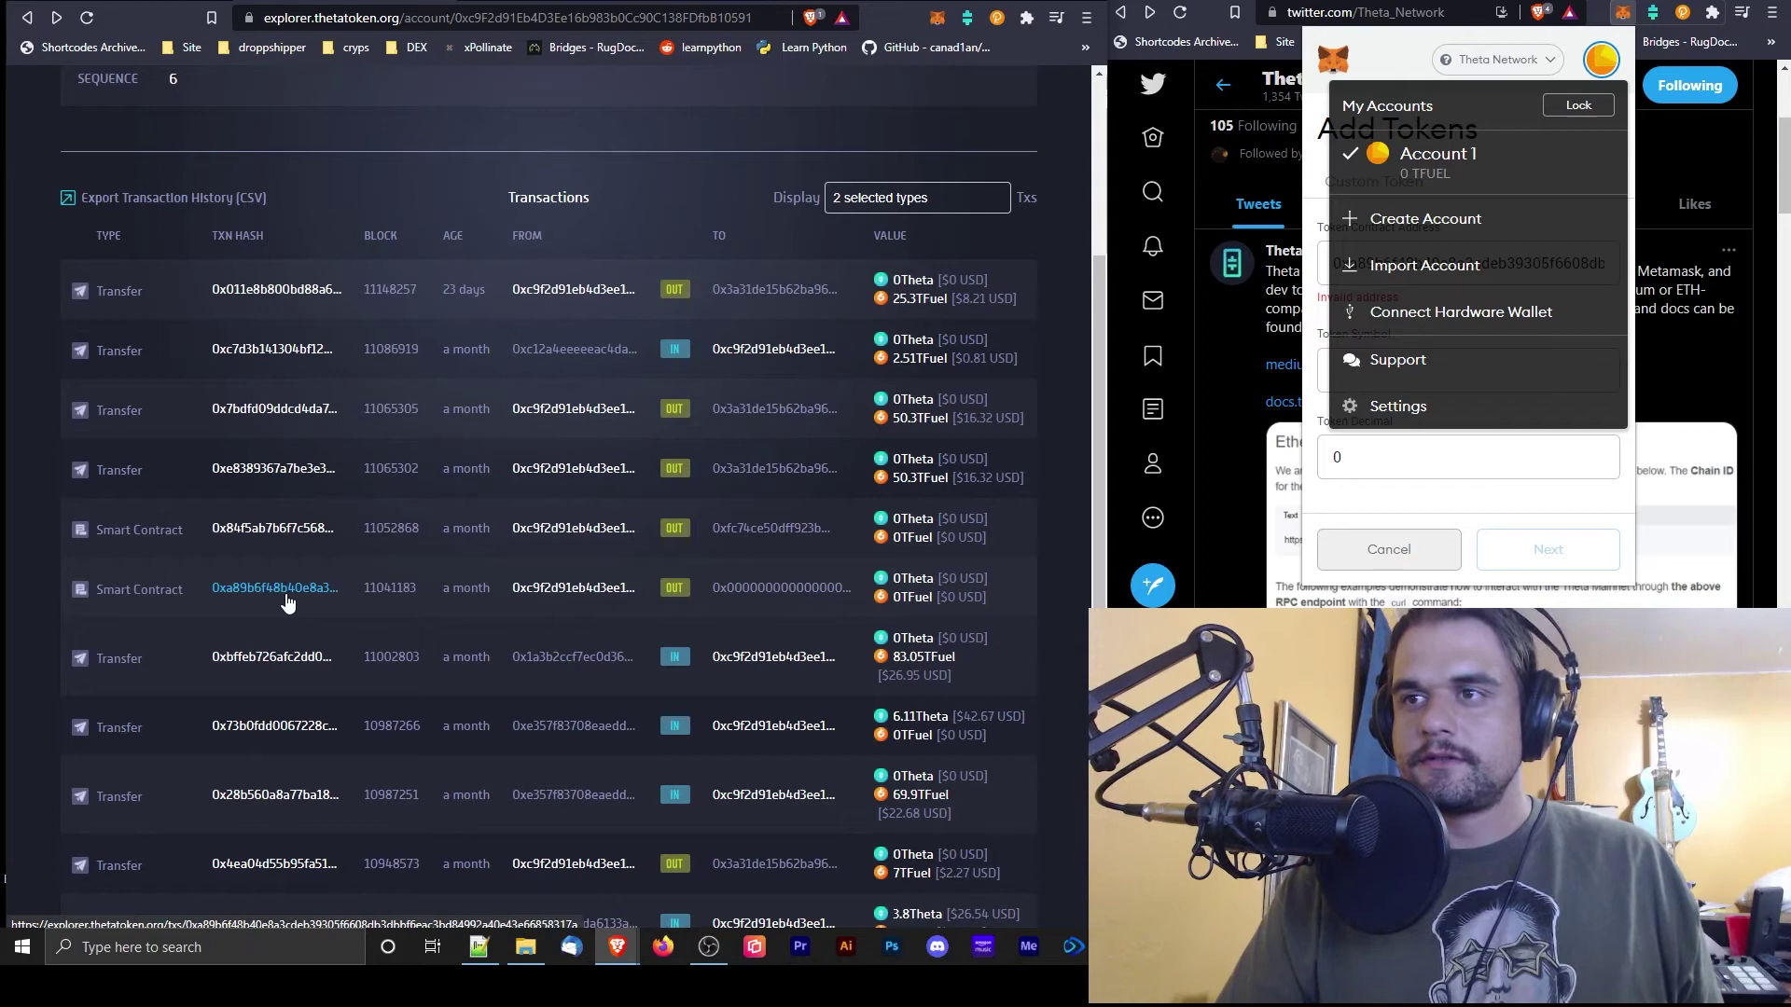
{"action": "left_click", "coordinate": [279, 588]}
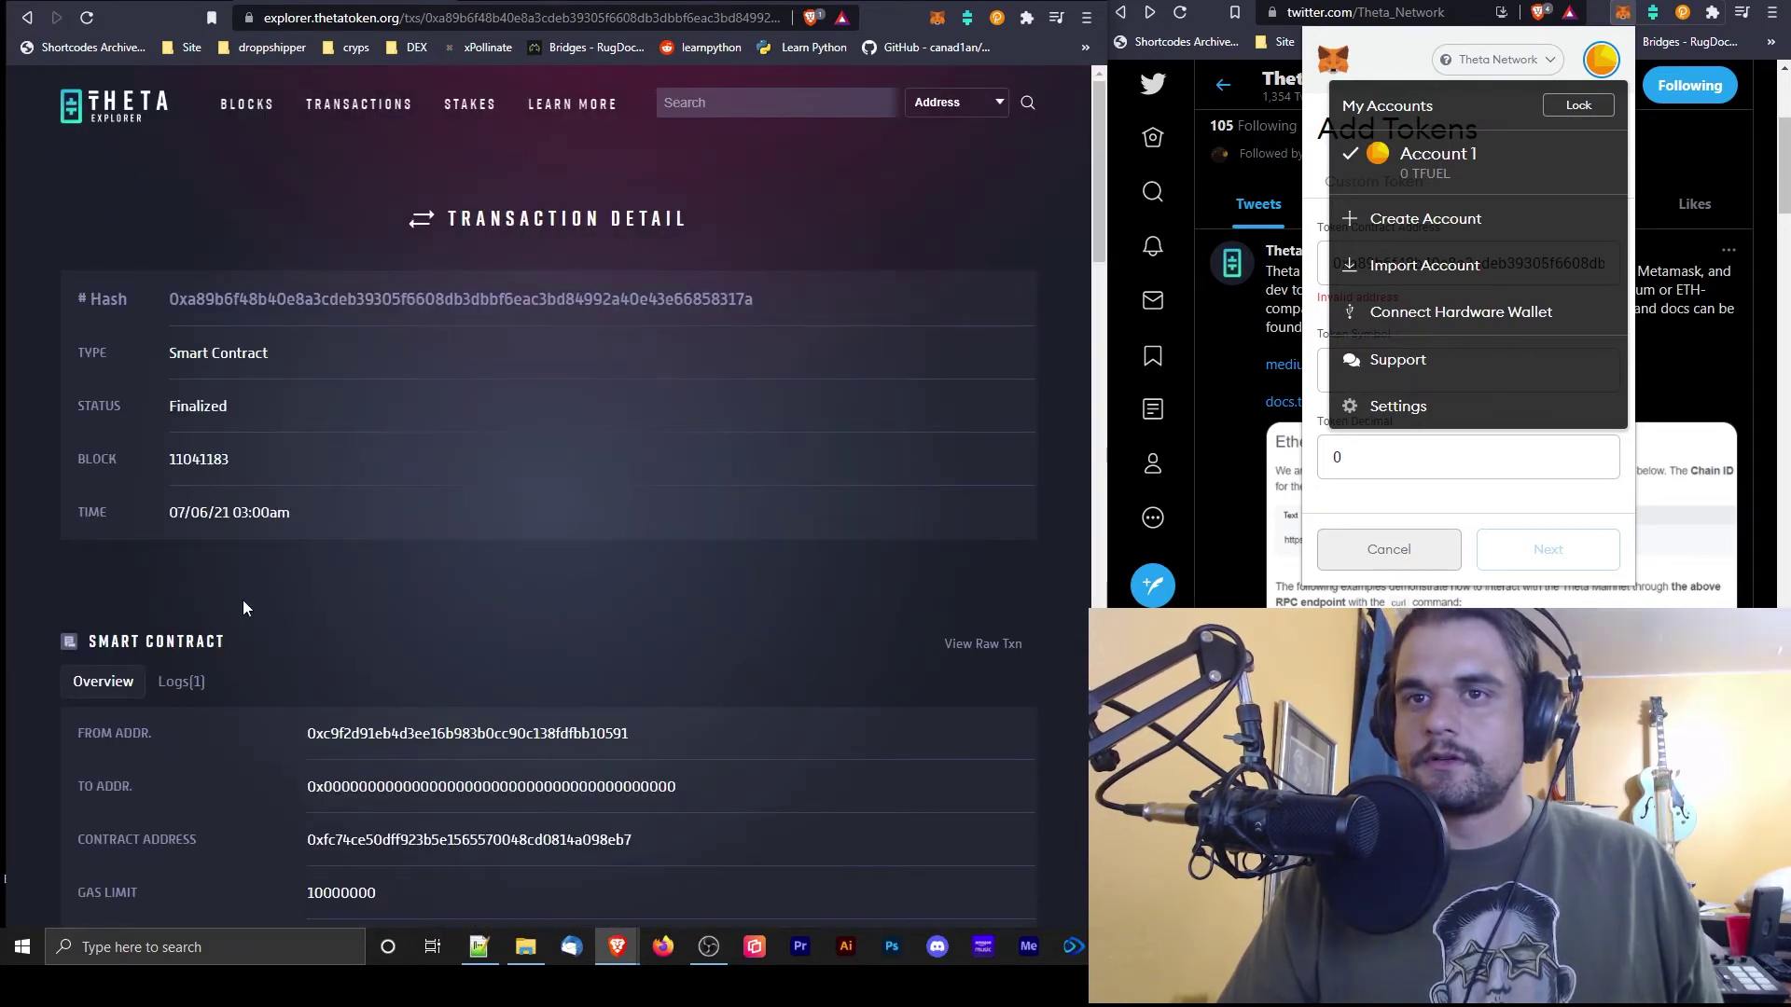
- Look through the transaction's smart contract details and data, and open the account page of its contract address
{"action": "scroll", "coordinate": [244, 608], "scroll_direction": "down", "scroll_amount": 2}
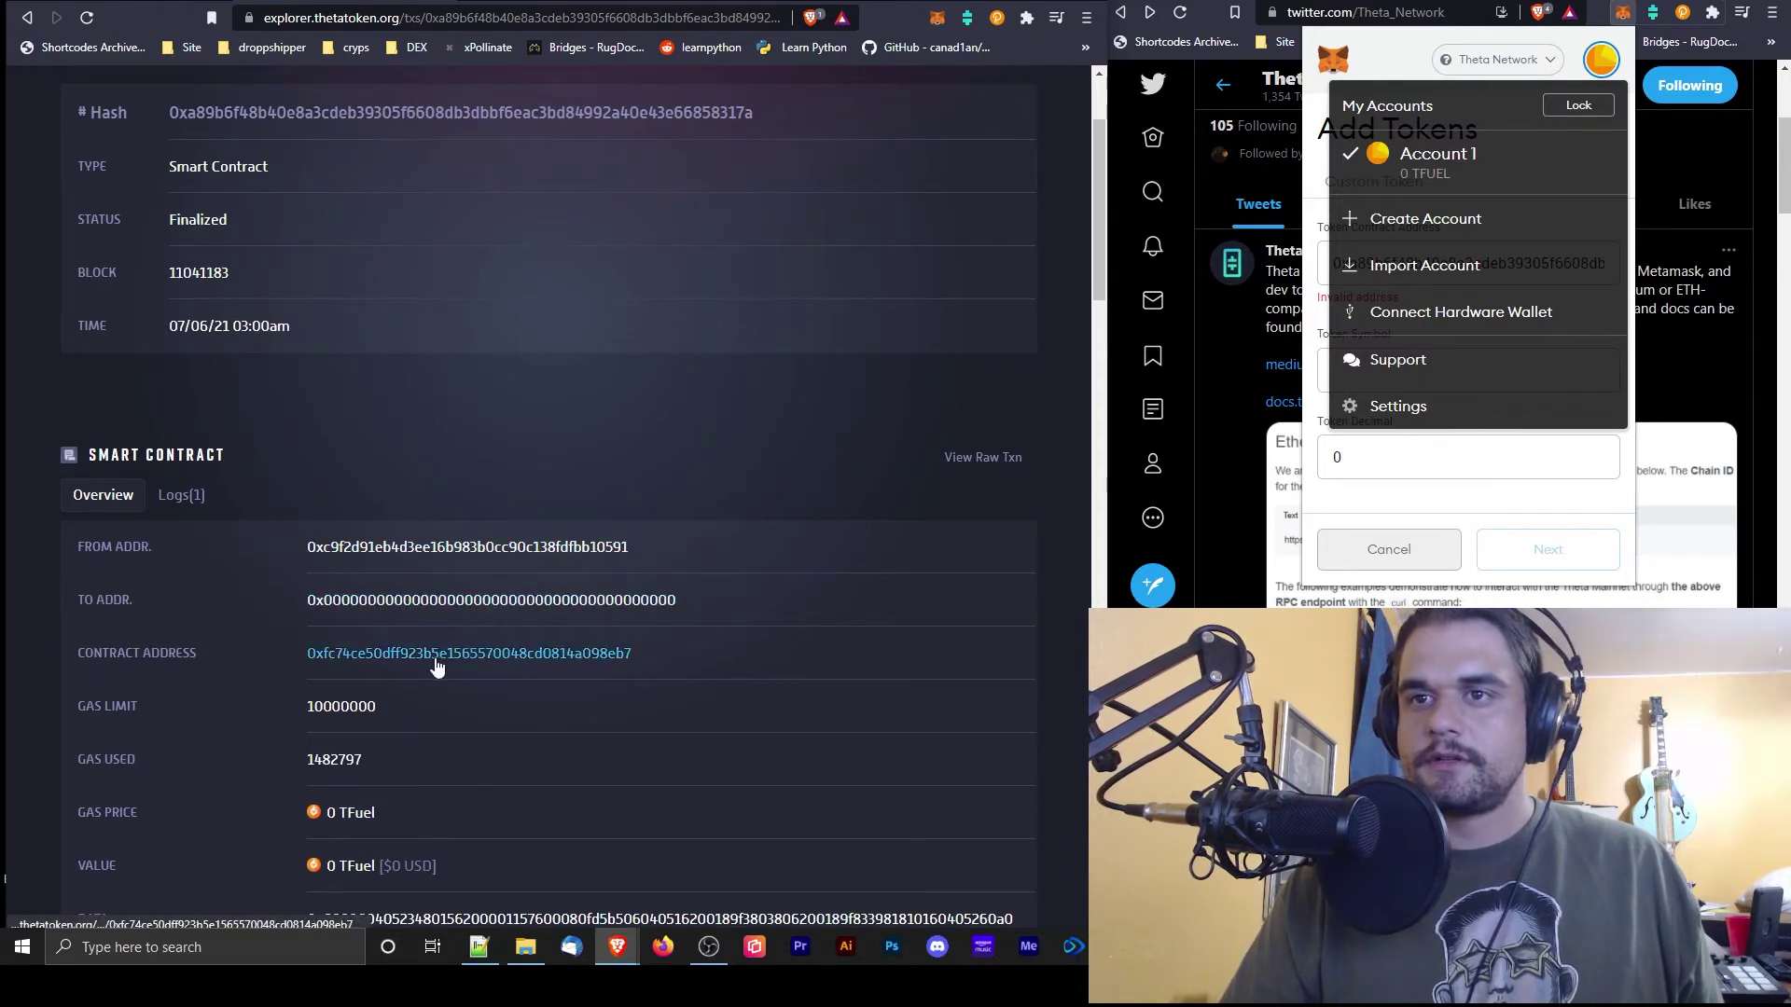
{"action": "scroll", "coordinate": [357, 690], "scroll_direction": "down", "scroll_amount": 2}
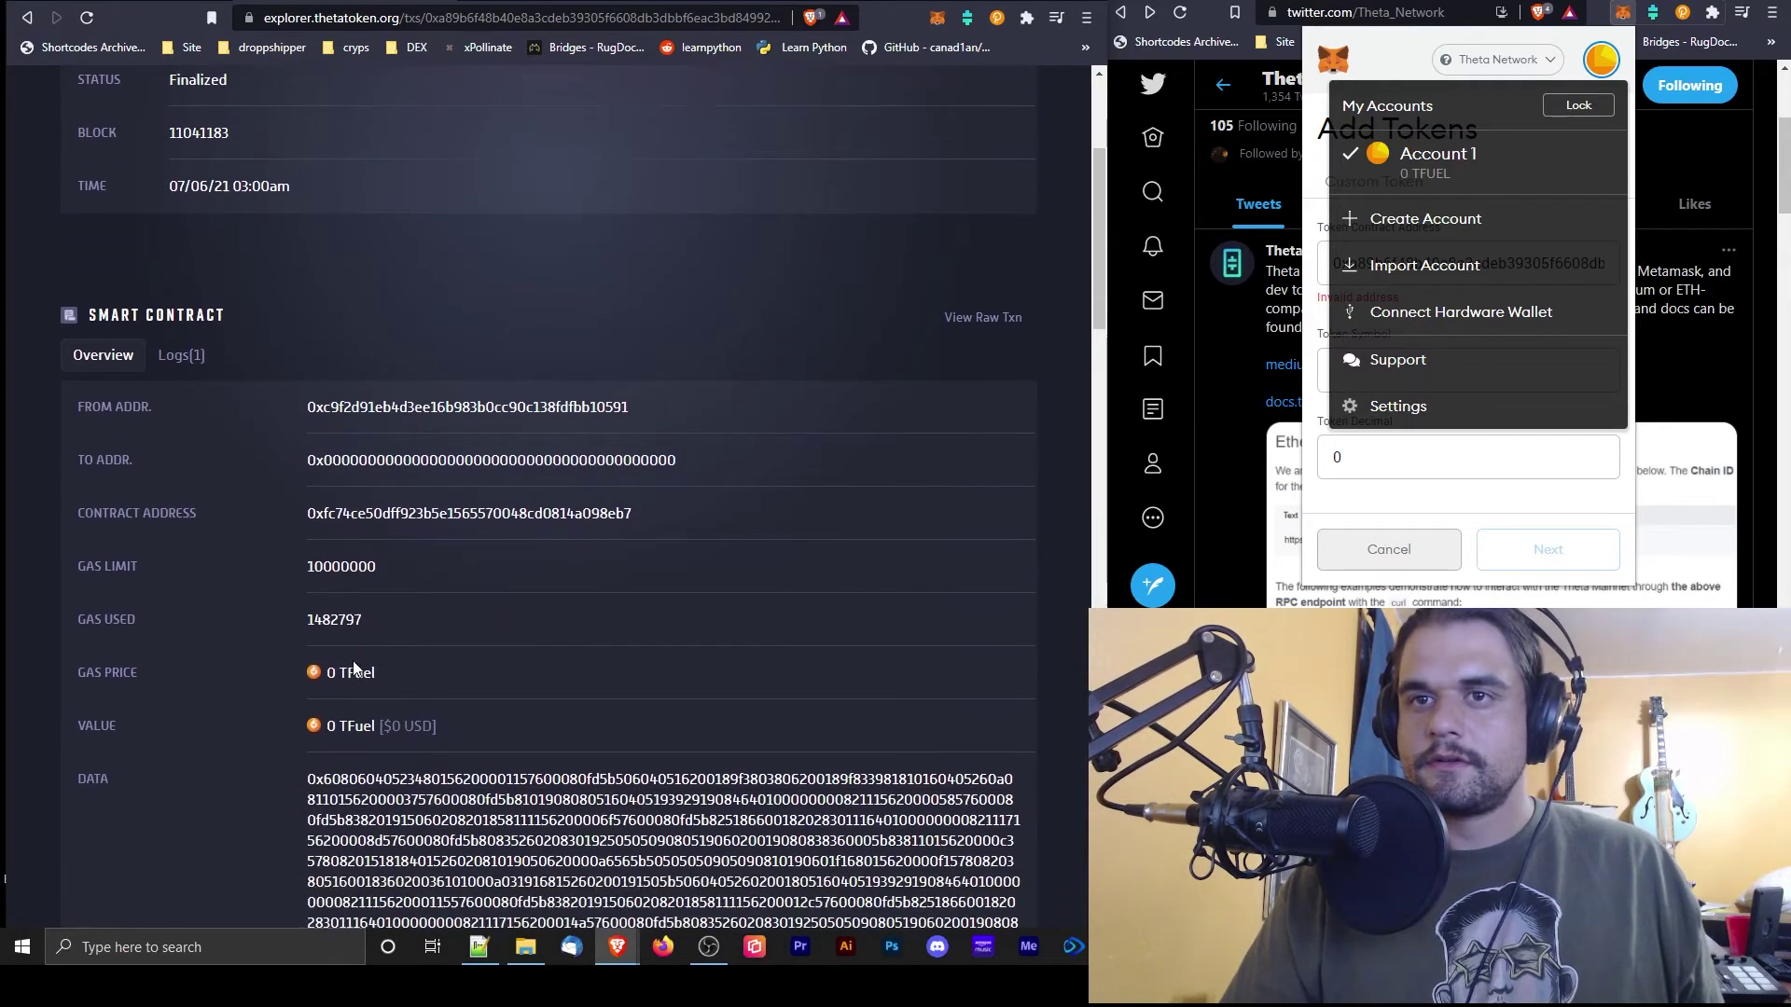
{"action": "scroll", "coordinate": [354, 668], "scroll_direction": "down", "scroll_amount": 15}
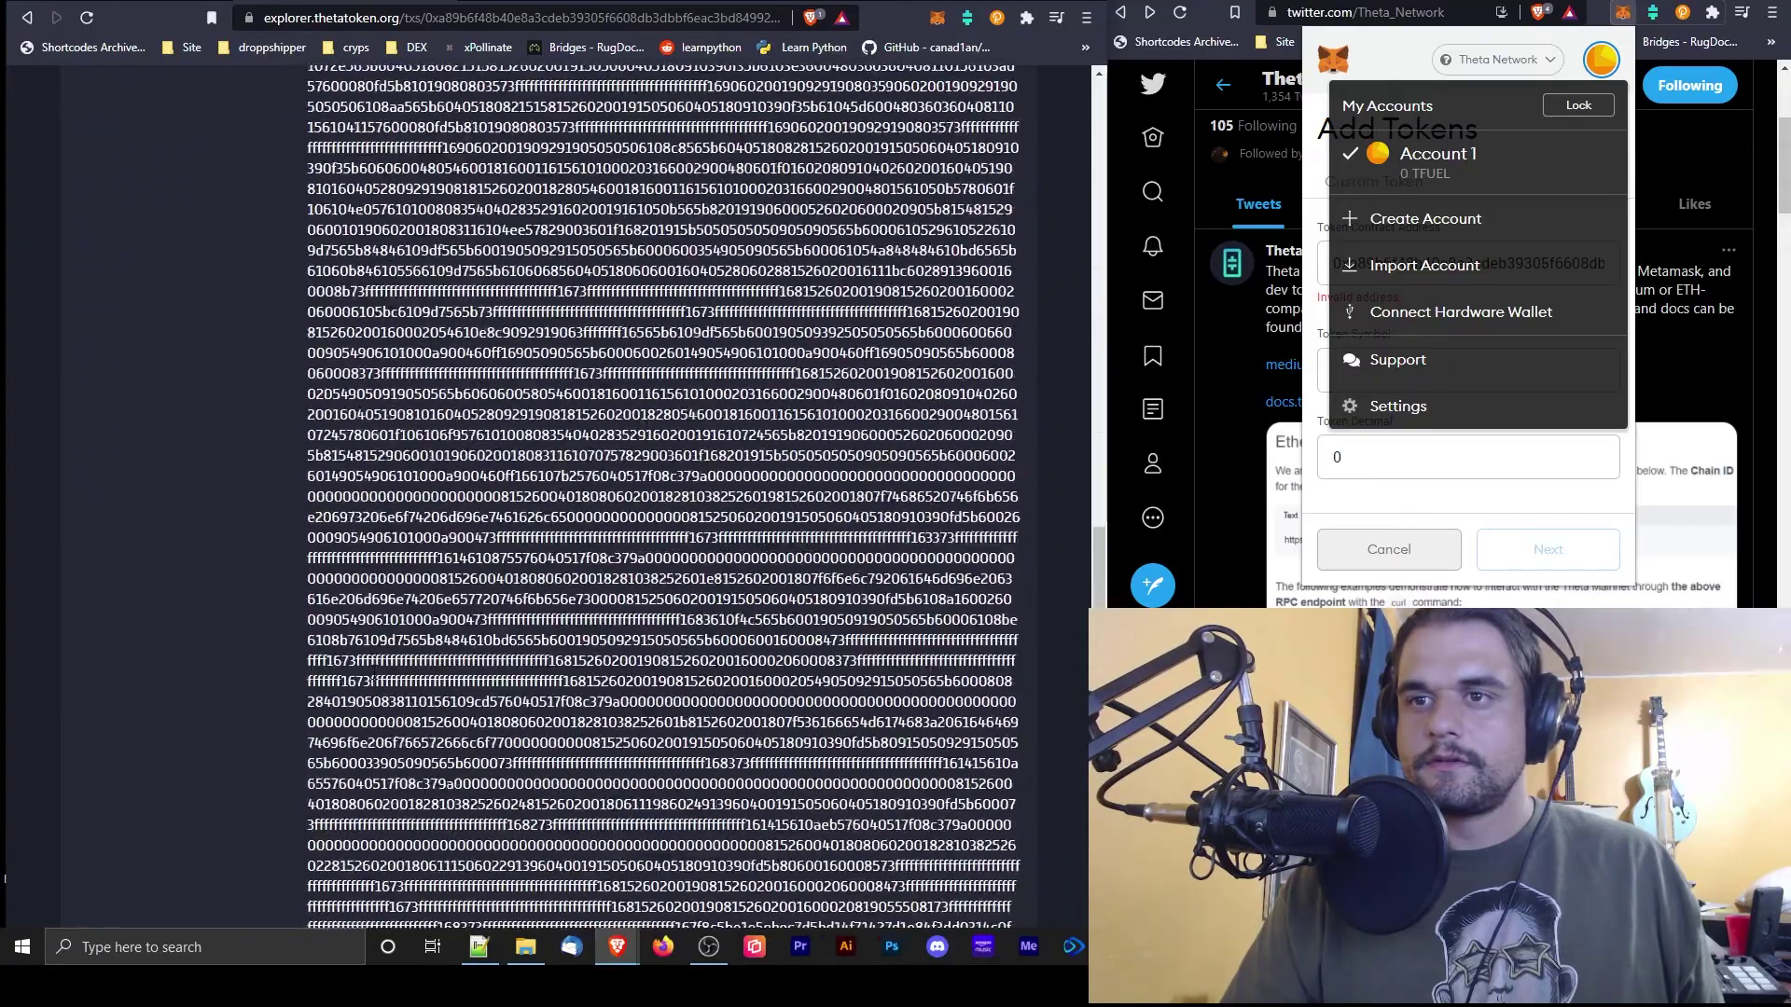
{"action": "scroll", "coordinate": [354, 669], "scroll_direction": "up", "scroll_amount": 10}
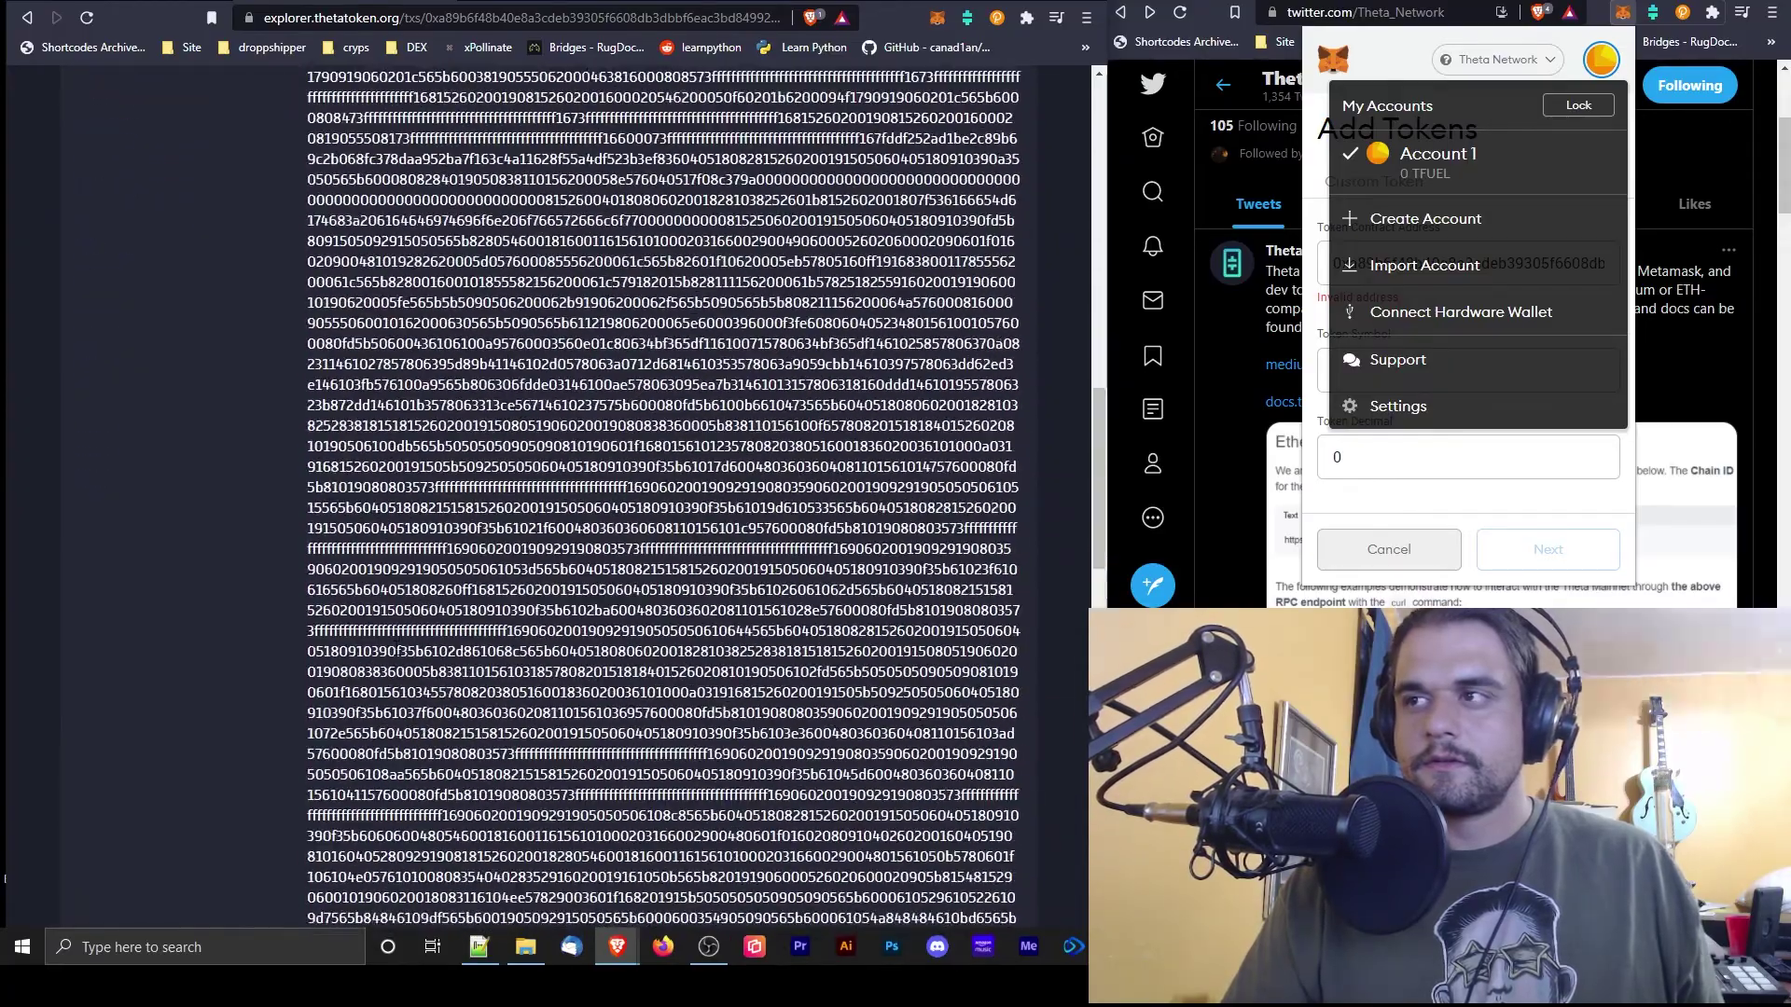
{"action": "scroll", "coordinate": [353, 668], "scroll_direction": "up", "scroll_amount": 15}
{"action": "scroll", "coordinate": [358, 656], "scroll_direction": "down", "scroll_amount": 3}
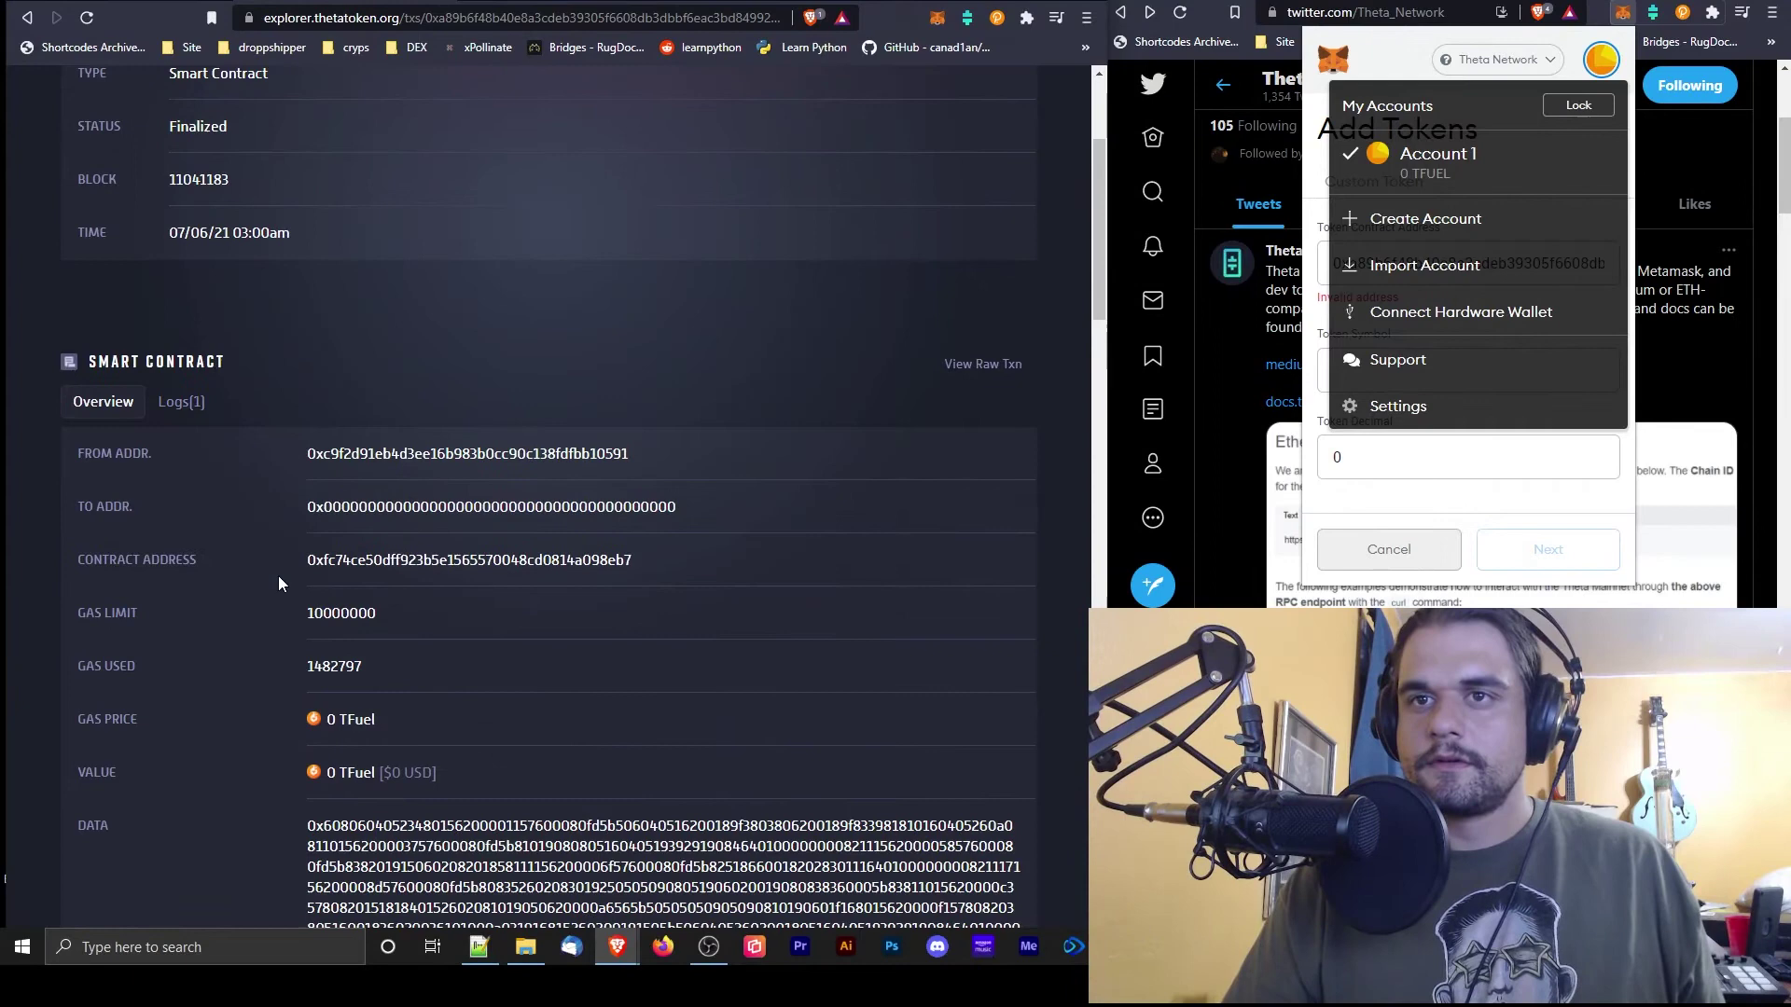
{"action": "left_click", "coordinate": [330, 567]}
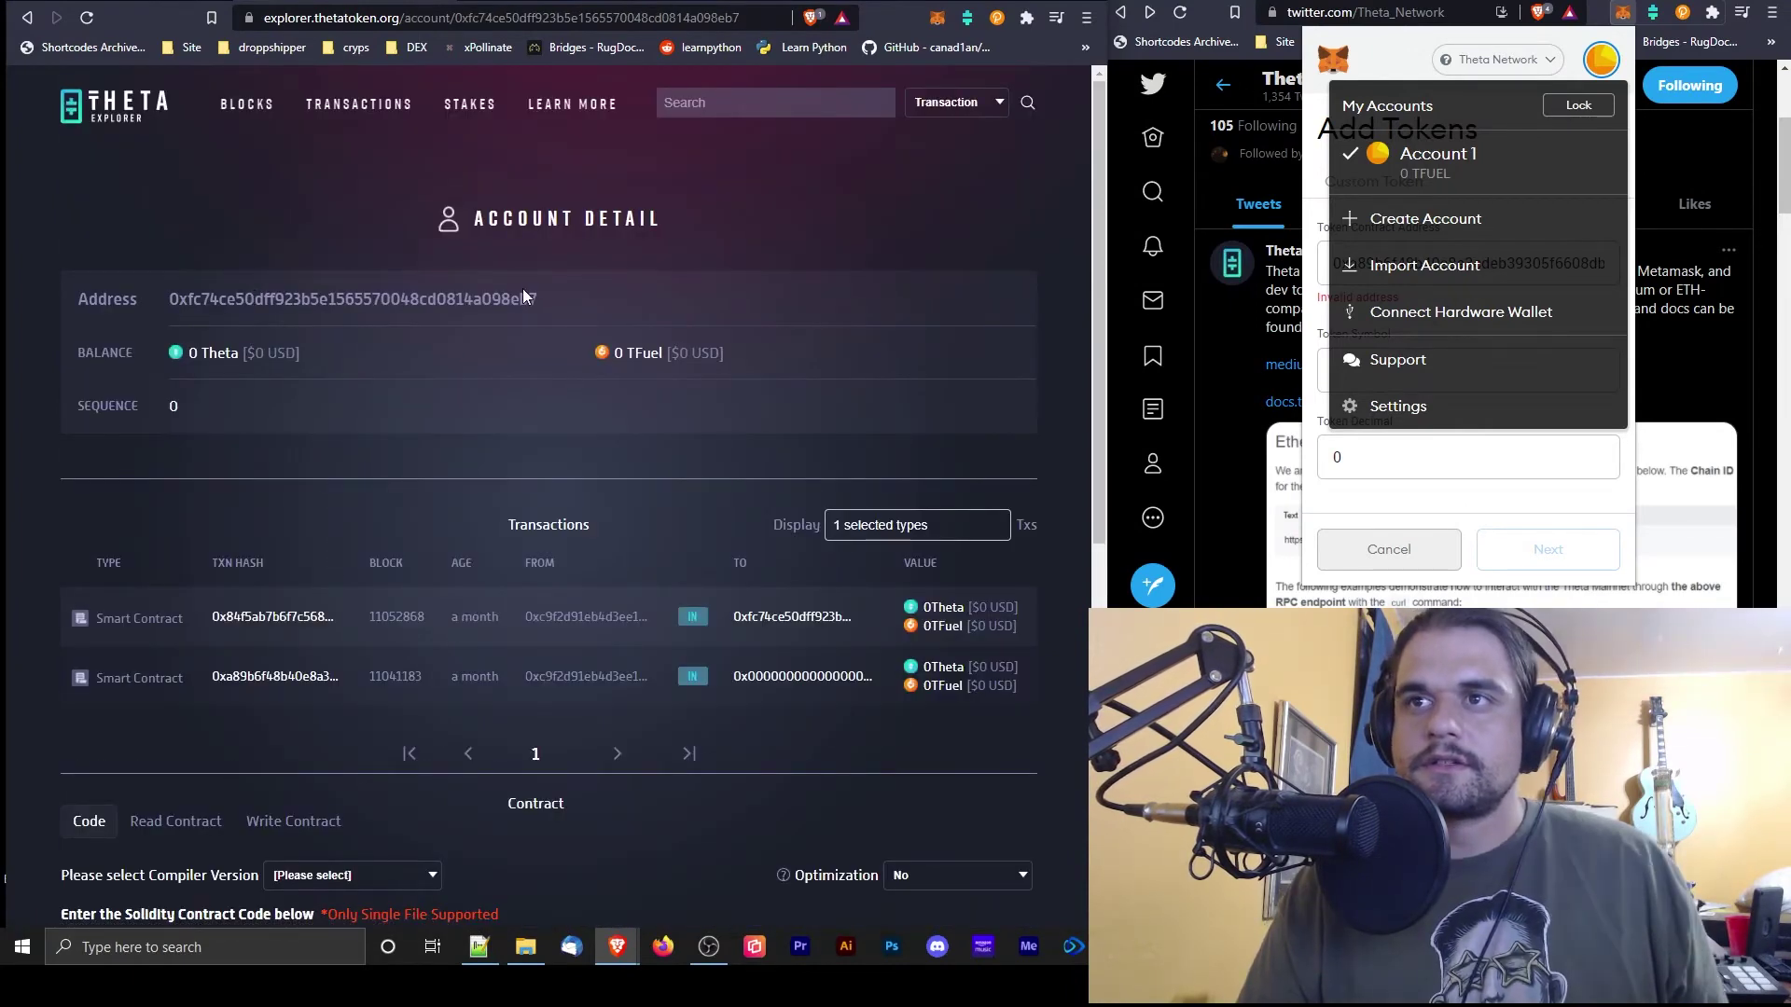
{"action": "left_click_drag", "start_coordinate": [528, 305], "coordinate": [174, 305]}
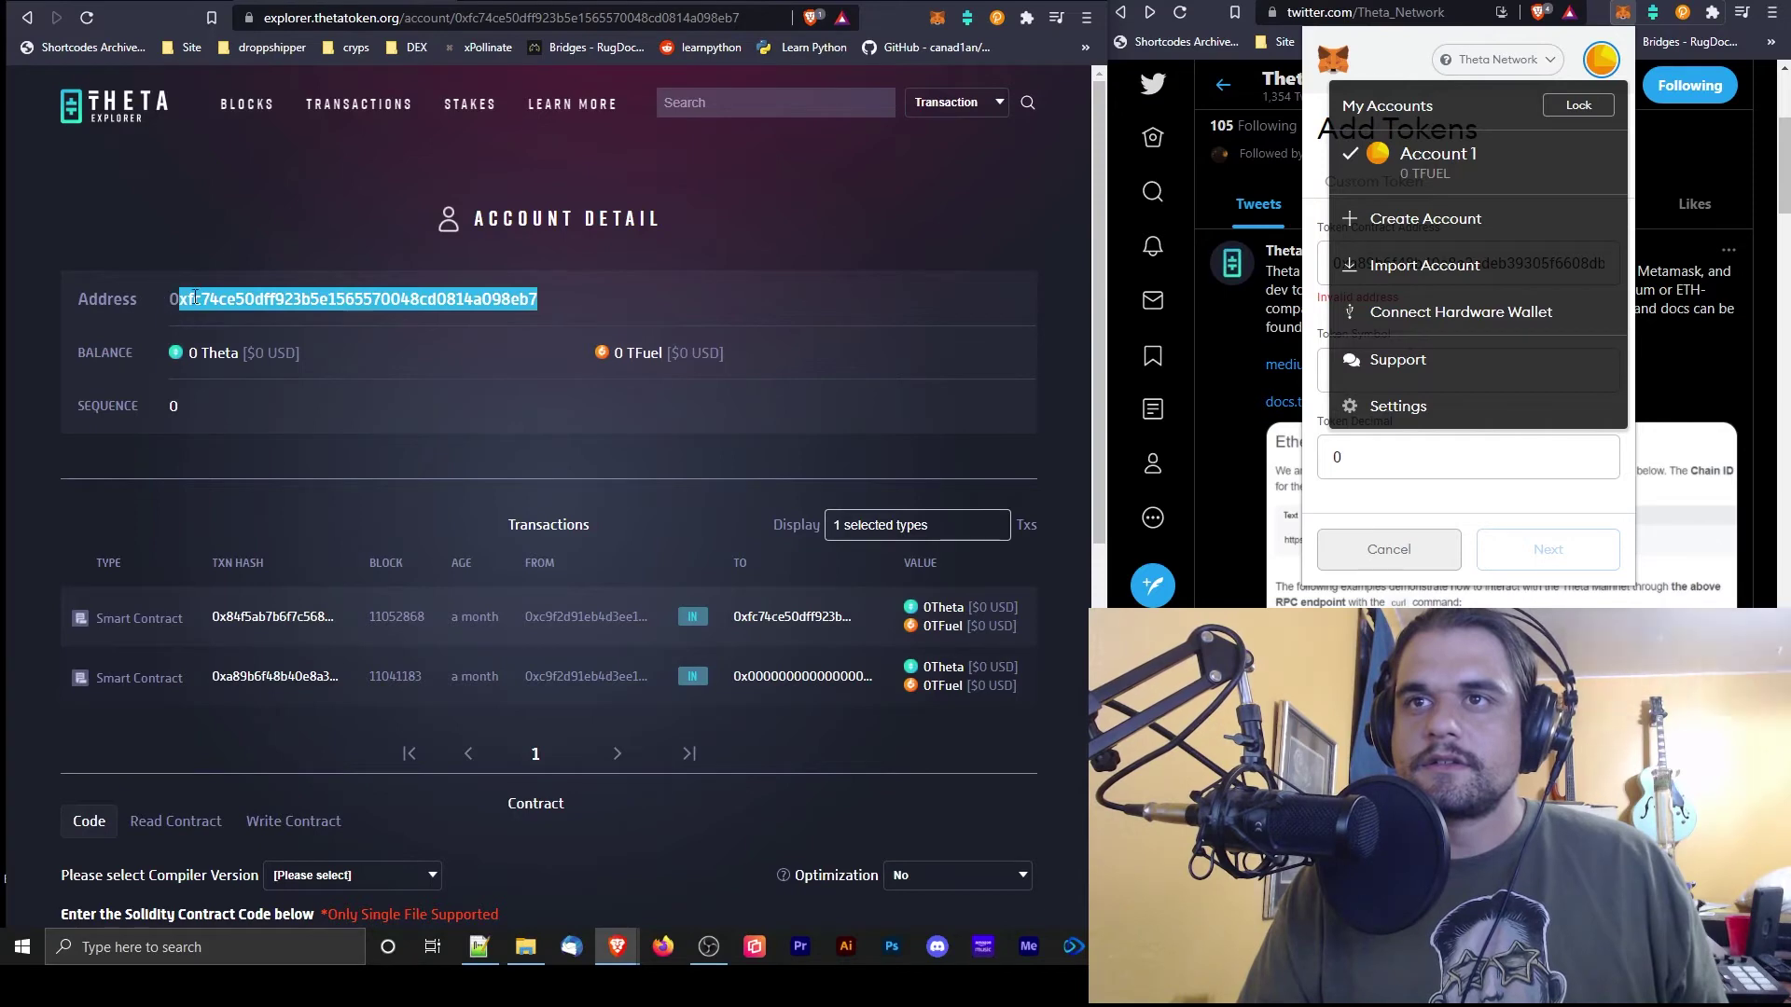
{"action": "right_click", "coordinate": [196, 296]}
{"action": "left_click", "coordinate": [254, 319]}
{"action": "left_click", "coordinate": [192, 296]}
{"action": "double_click", "coordinate": [193, 296]}
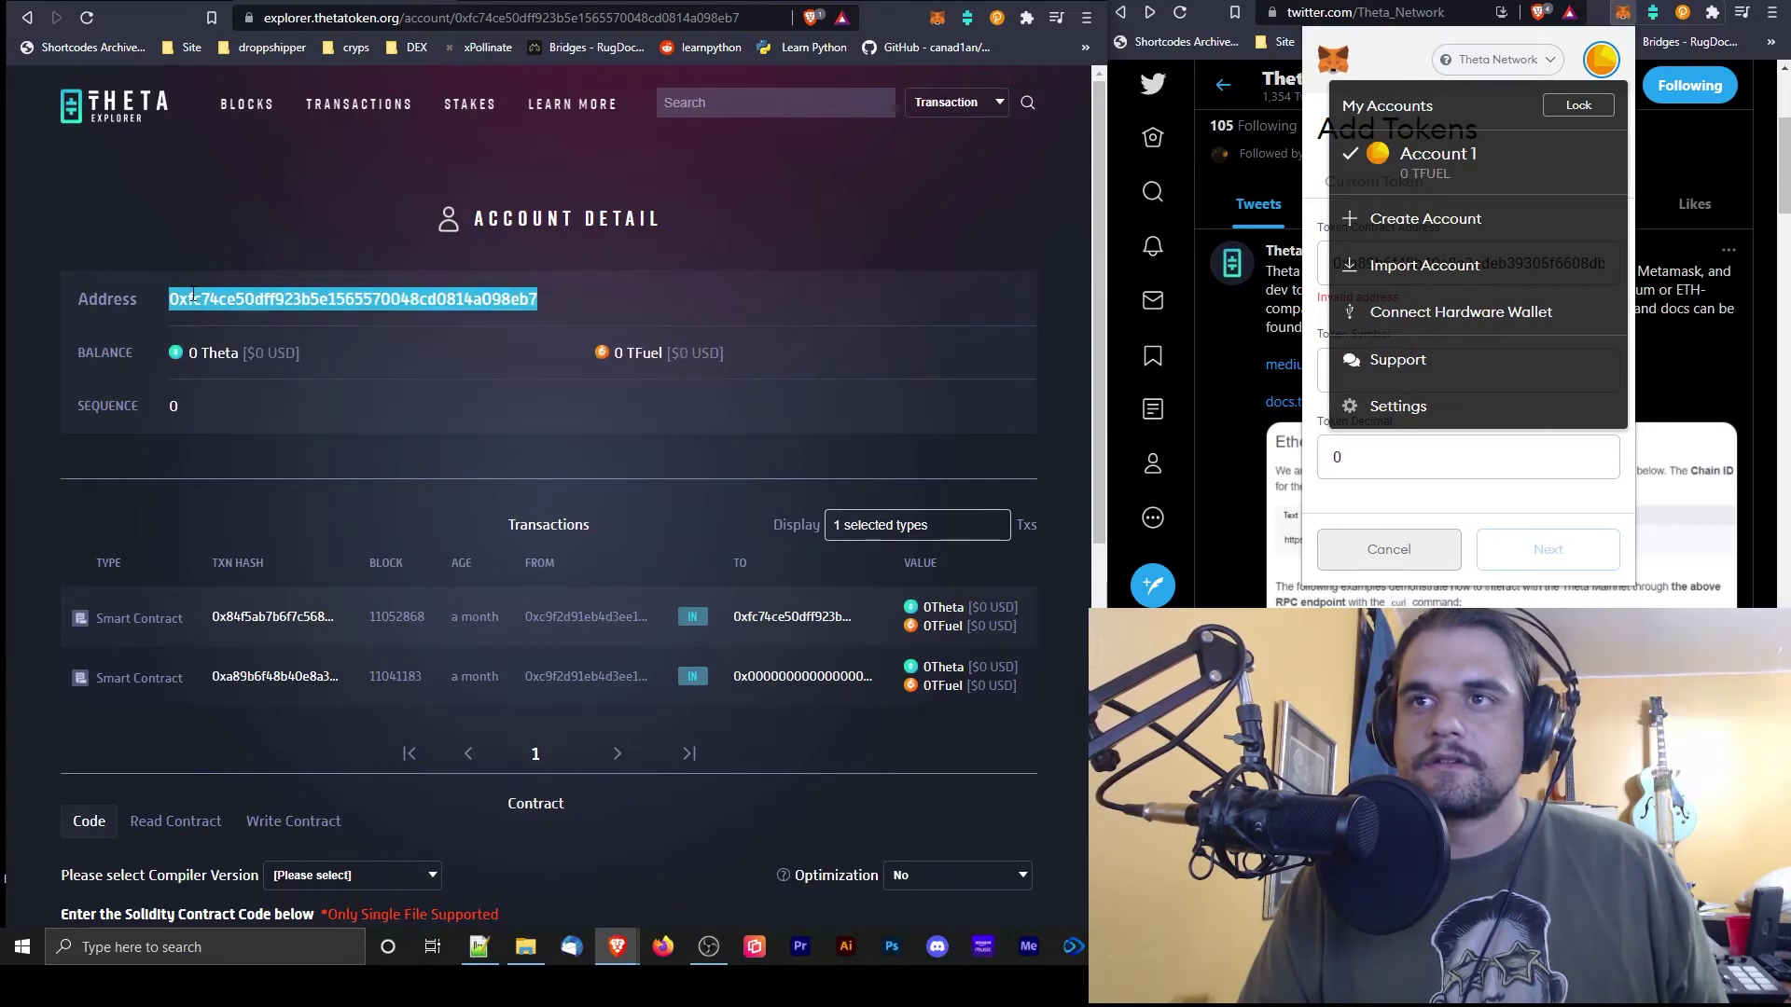
{"action": "right_click", "coordinate": [192, 297]}
{"action": "left_click", "coordinate": [233, 307]}
{"action": "left_click", "coordinate": [967, 18]}
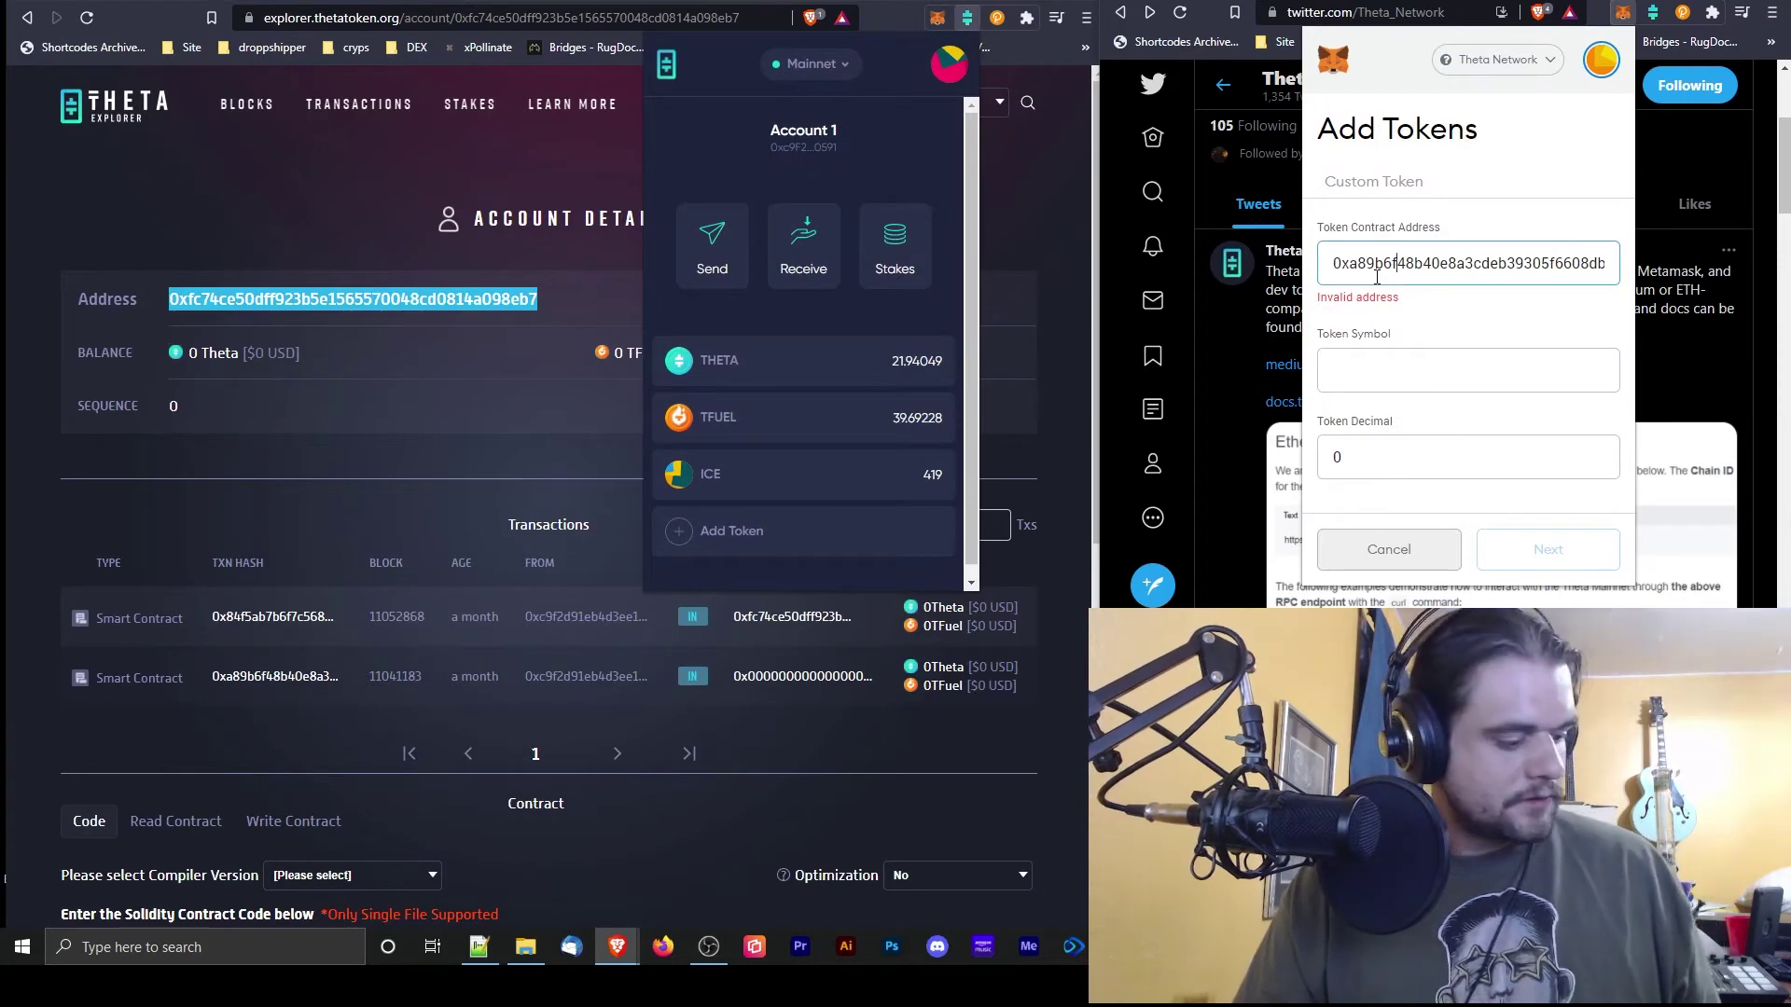
{"action": "key", "text": "ctrl+a"}
{"action": "key", "text": "ctrl+v"}
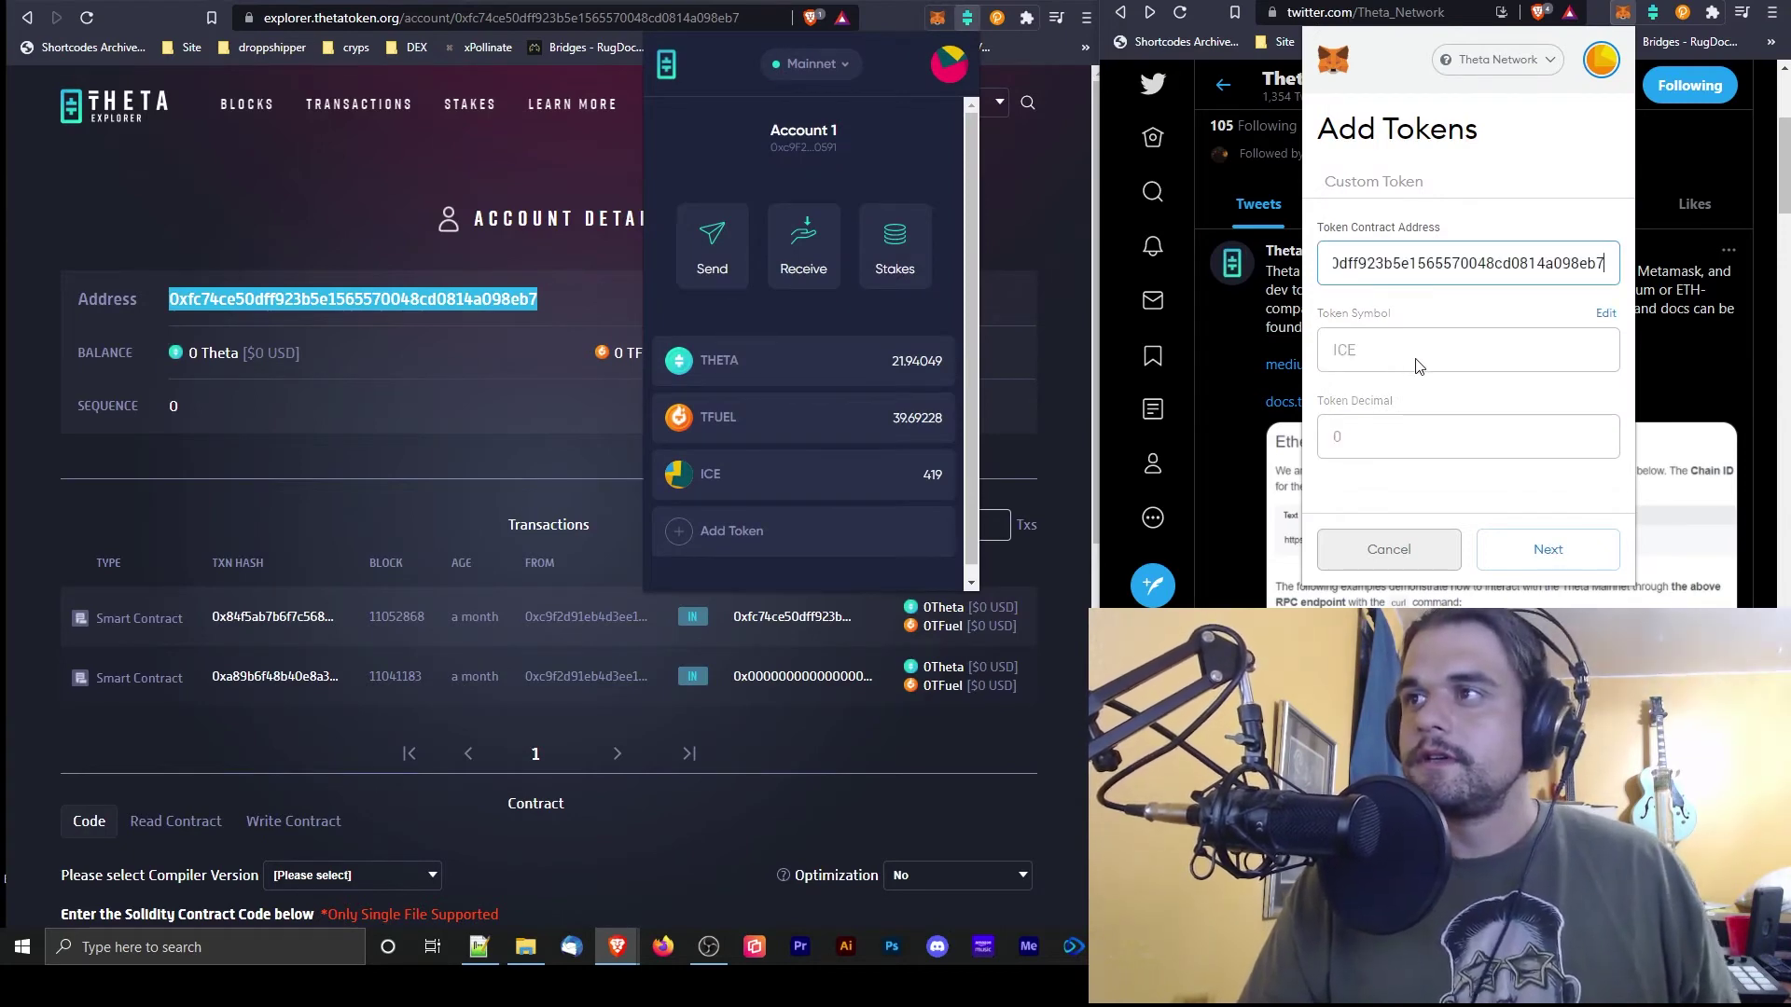
{"action": "left_click", "coordinate": [1517, 334]}
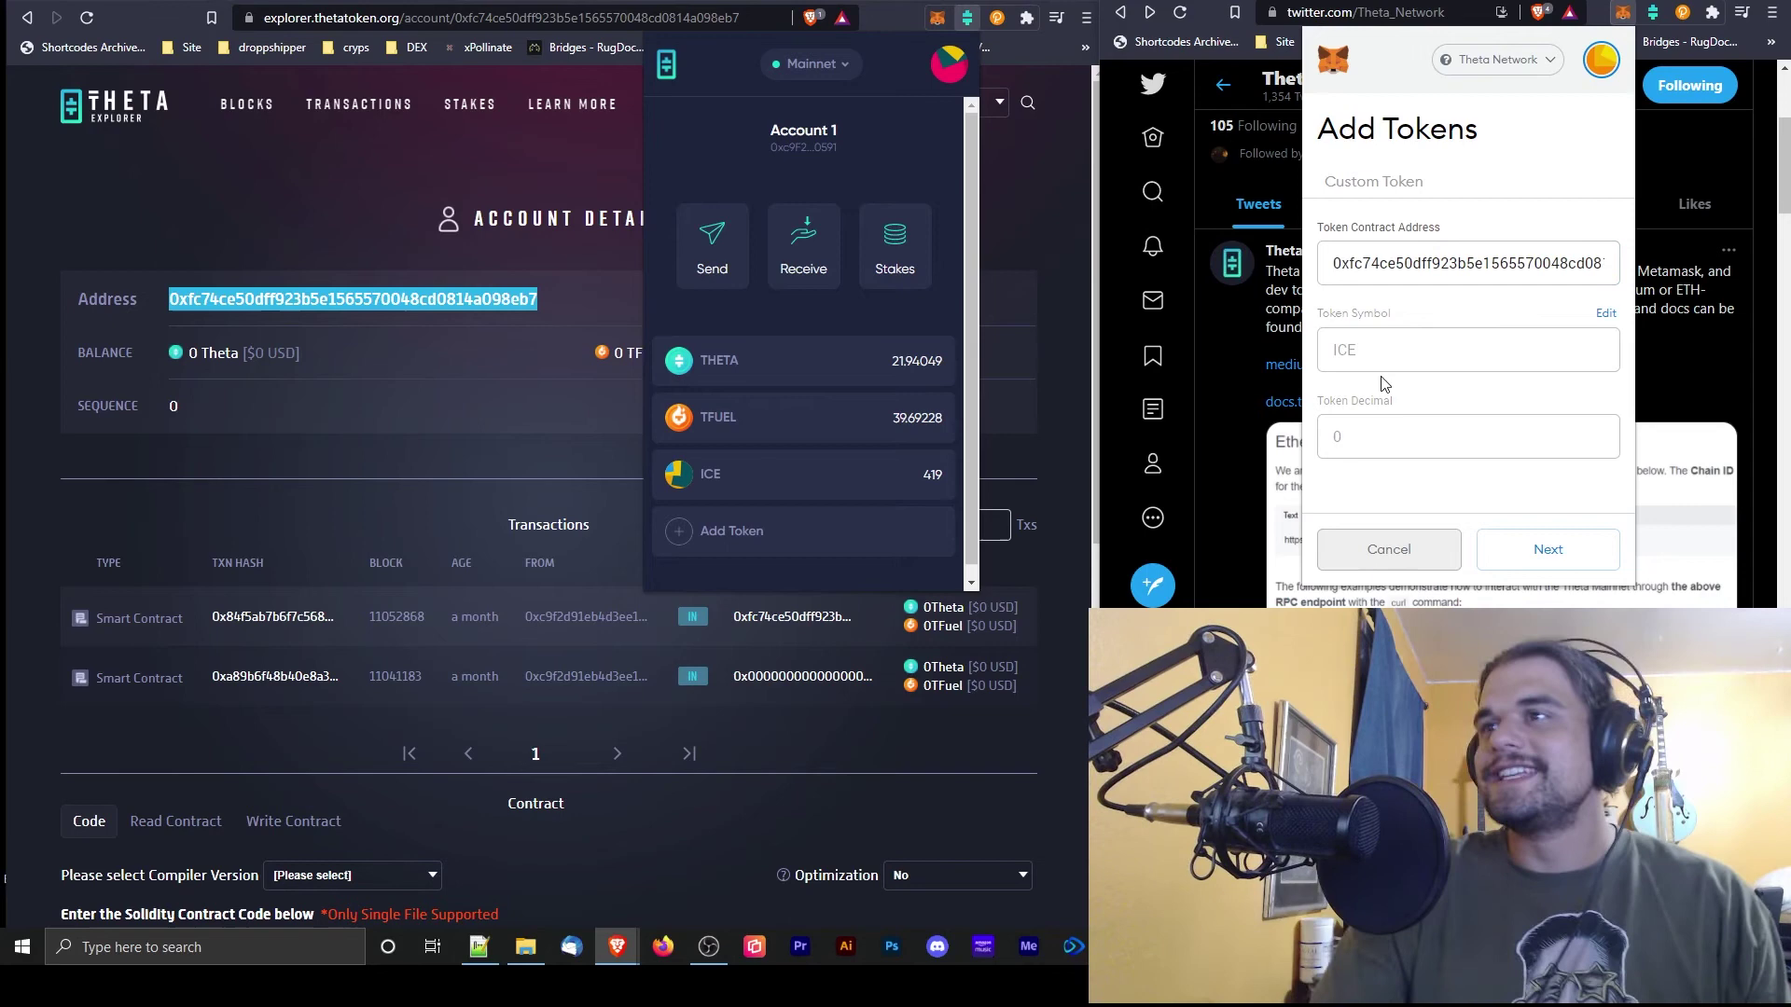
{"action": "left_click", "coordinate": [1556, 553]}
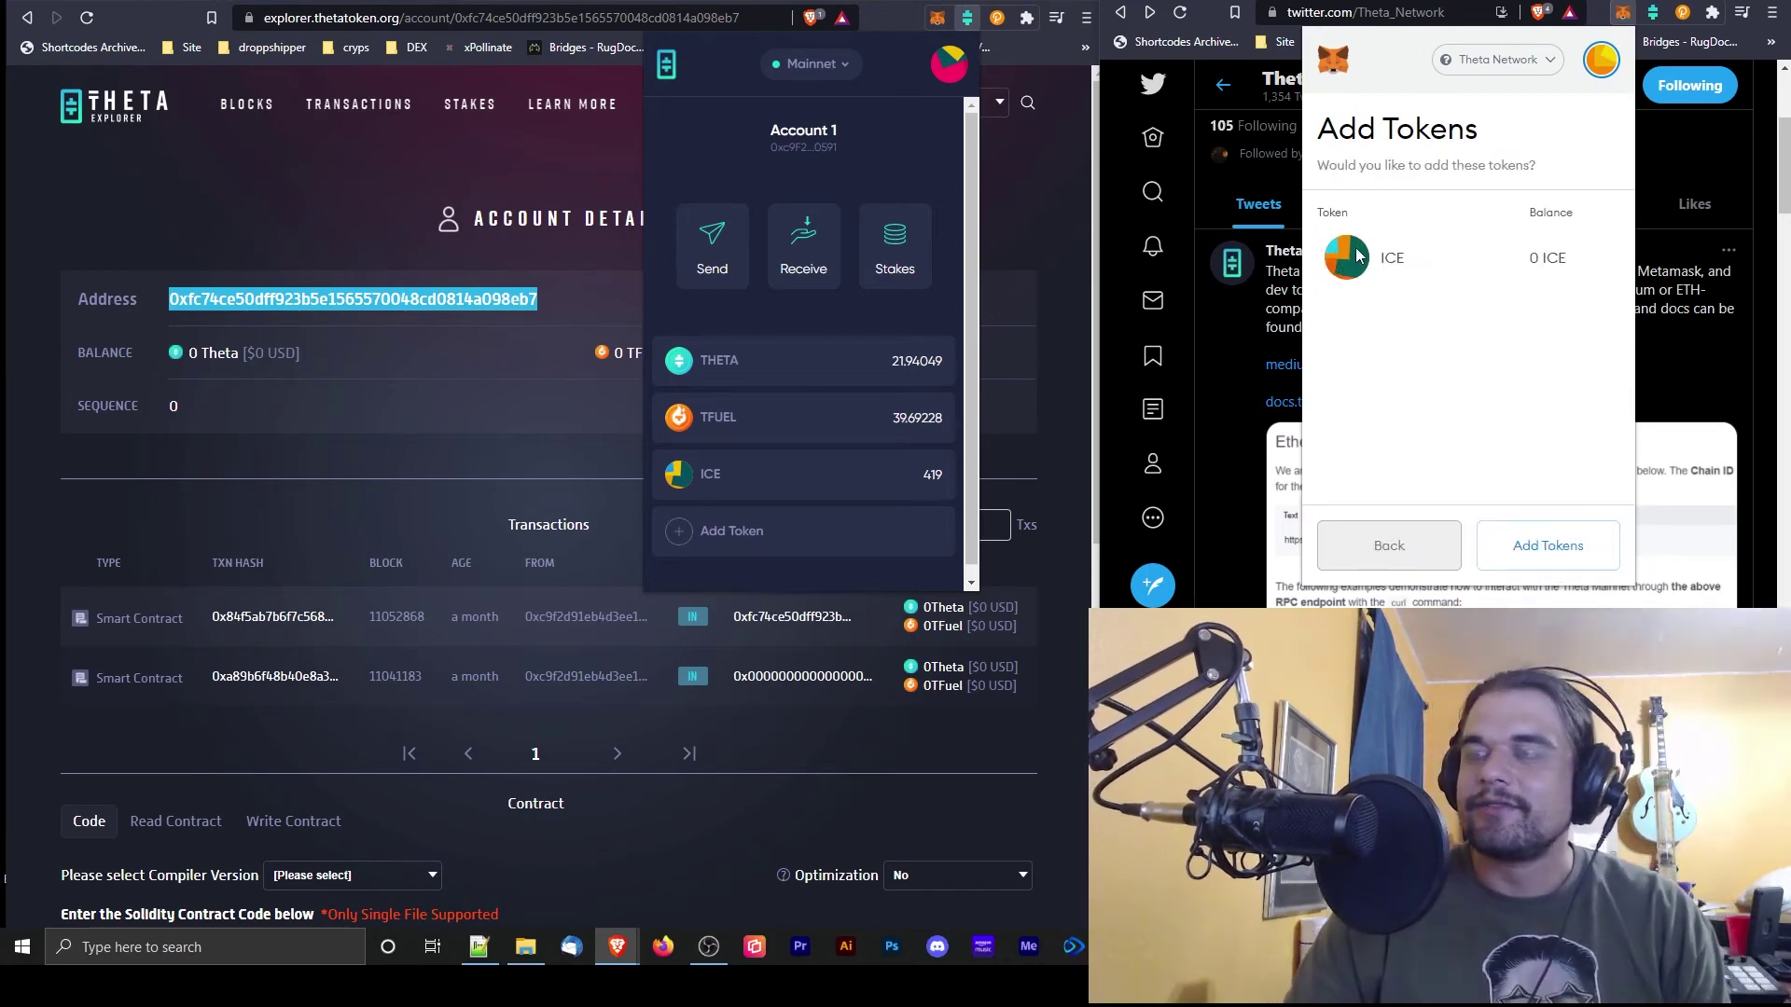
{"action": "left_click", "coordinate": [1568, 548]}
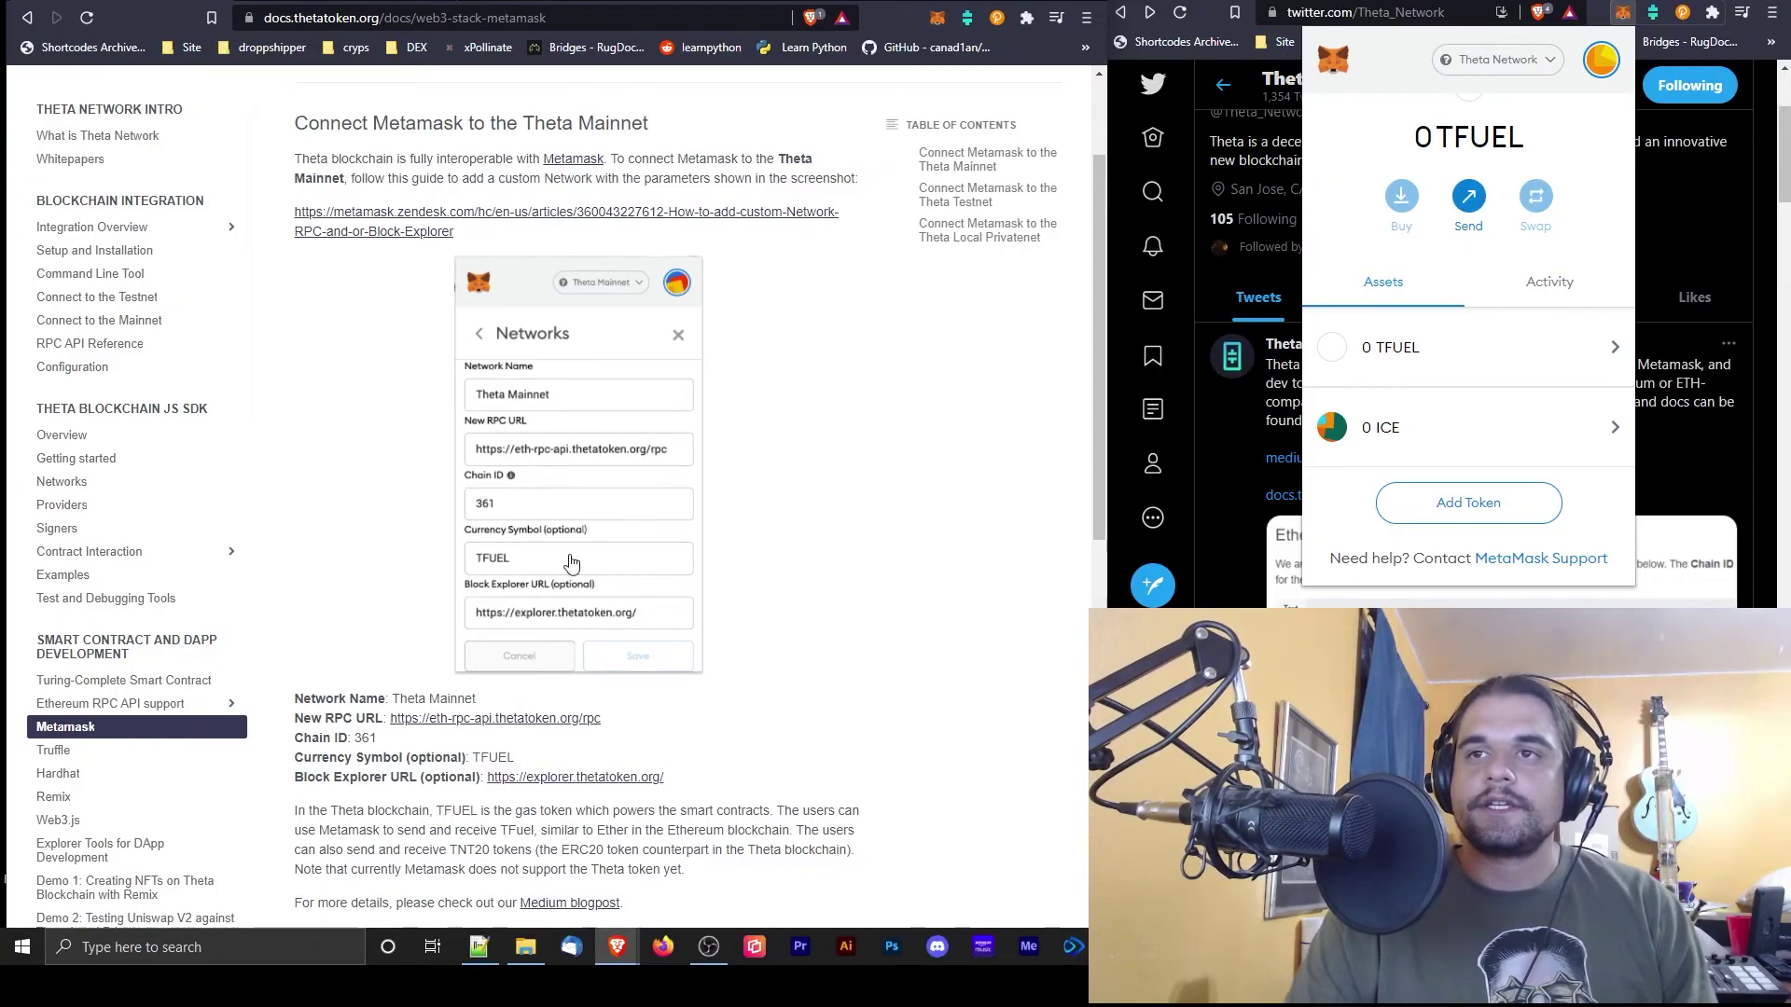
- Examine the Theta Mainnet connection parameters in the docs, including the enlarged network settings screenshot and the written list beneath it
{"action": "left_click_drag", "start_coordinate": [709, 250], "coordinate": [702, 690]}
{"action": "left_click", "coordinate": [653, 568]}
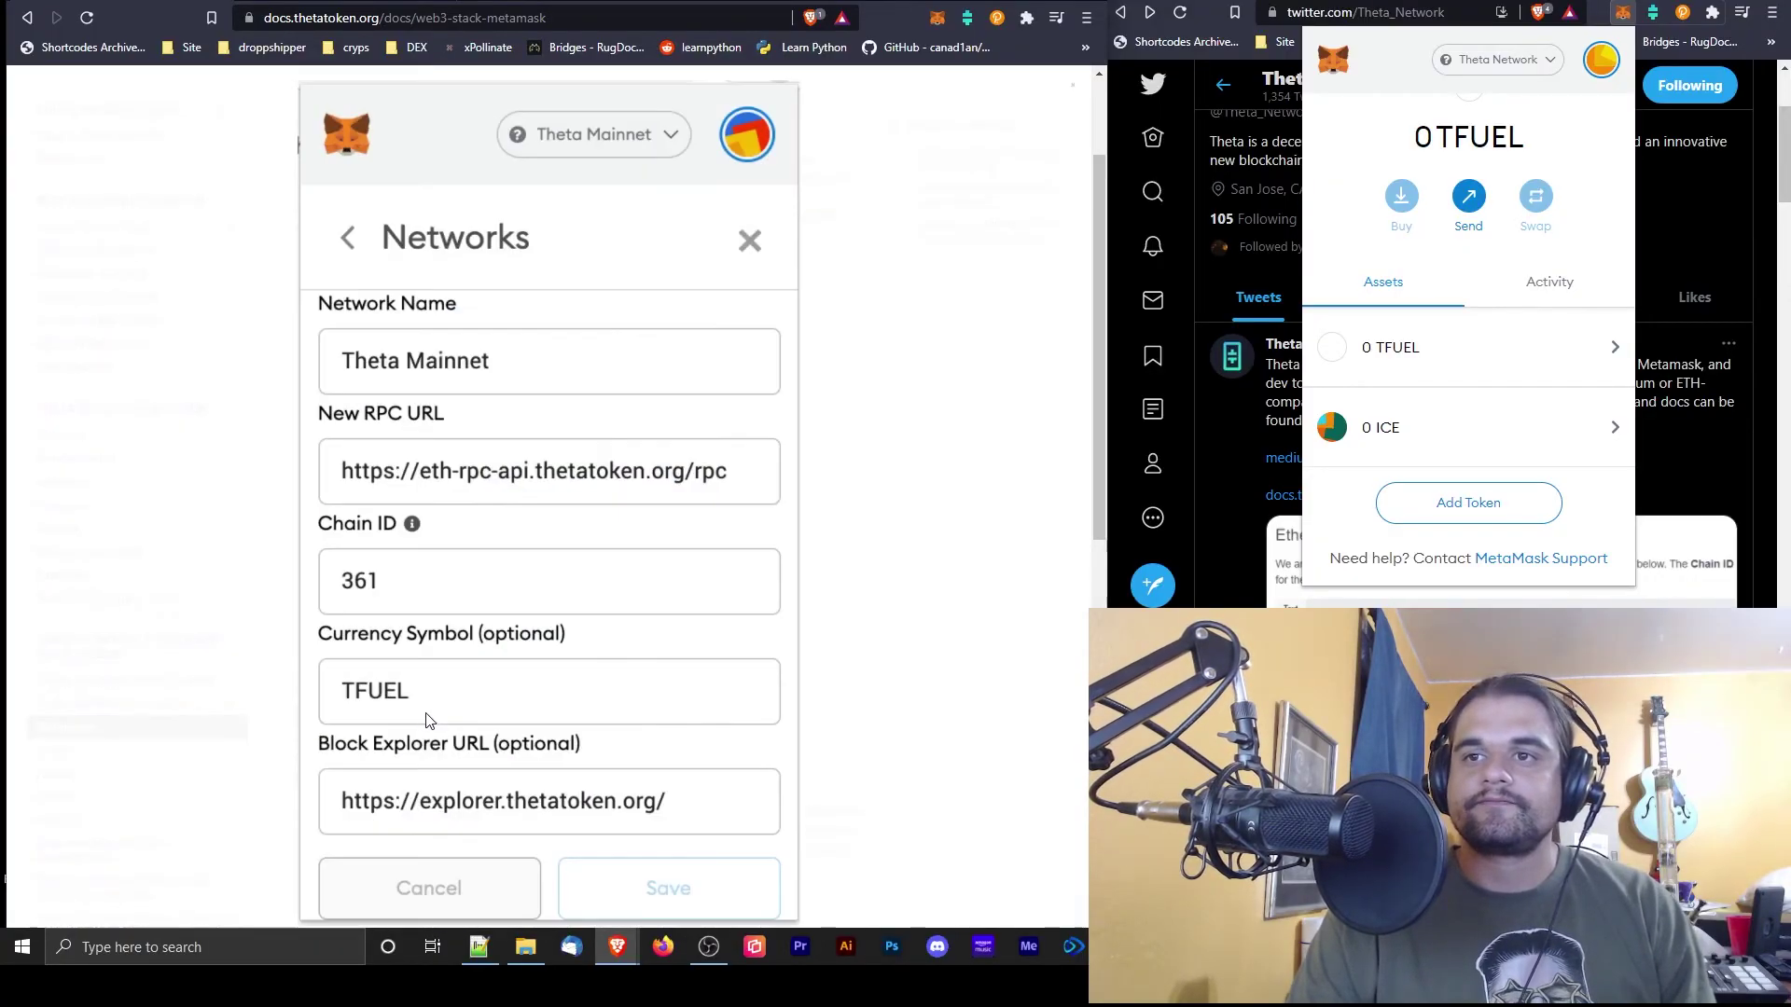
{"action": "left_click", "coordinate": [827, 432]}
{"action": "scroll", "coordinate": [878, 327], "scroll_direction": "down", "scroll_amount": 6}
{"action": "scroll", "coordinate": [724, 464], "scroll_direction": "up", "scroll_amount": 3}
{"action": "left_click", "coordinate": [839, 472]}
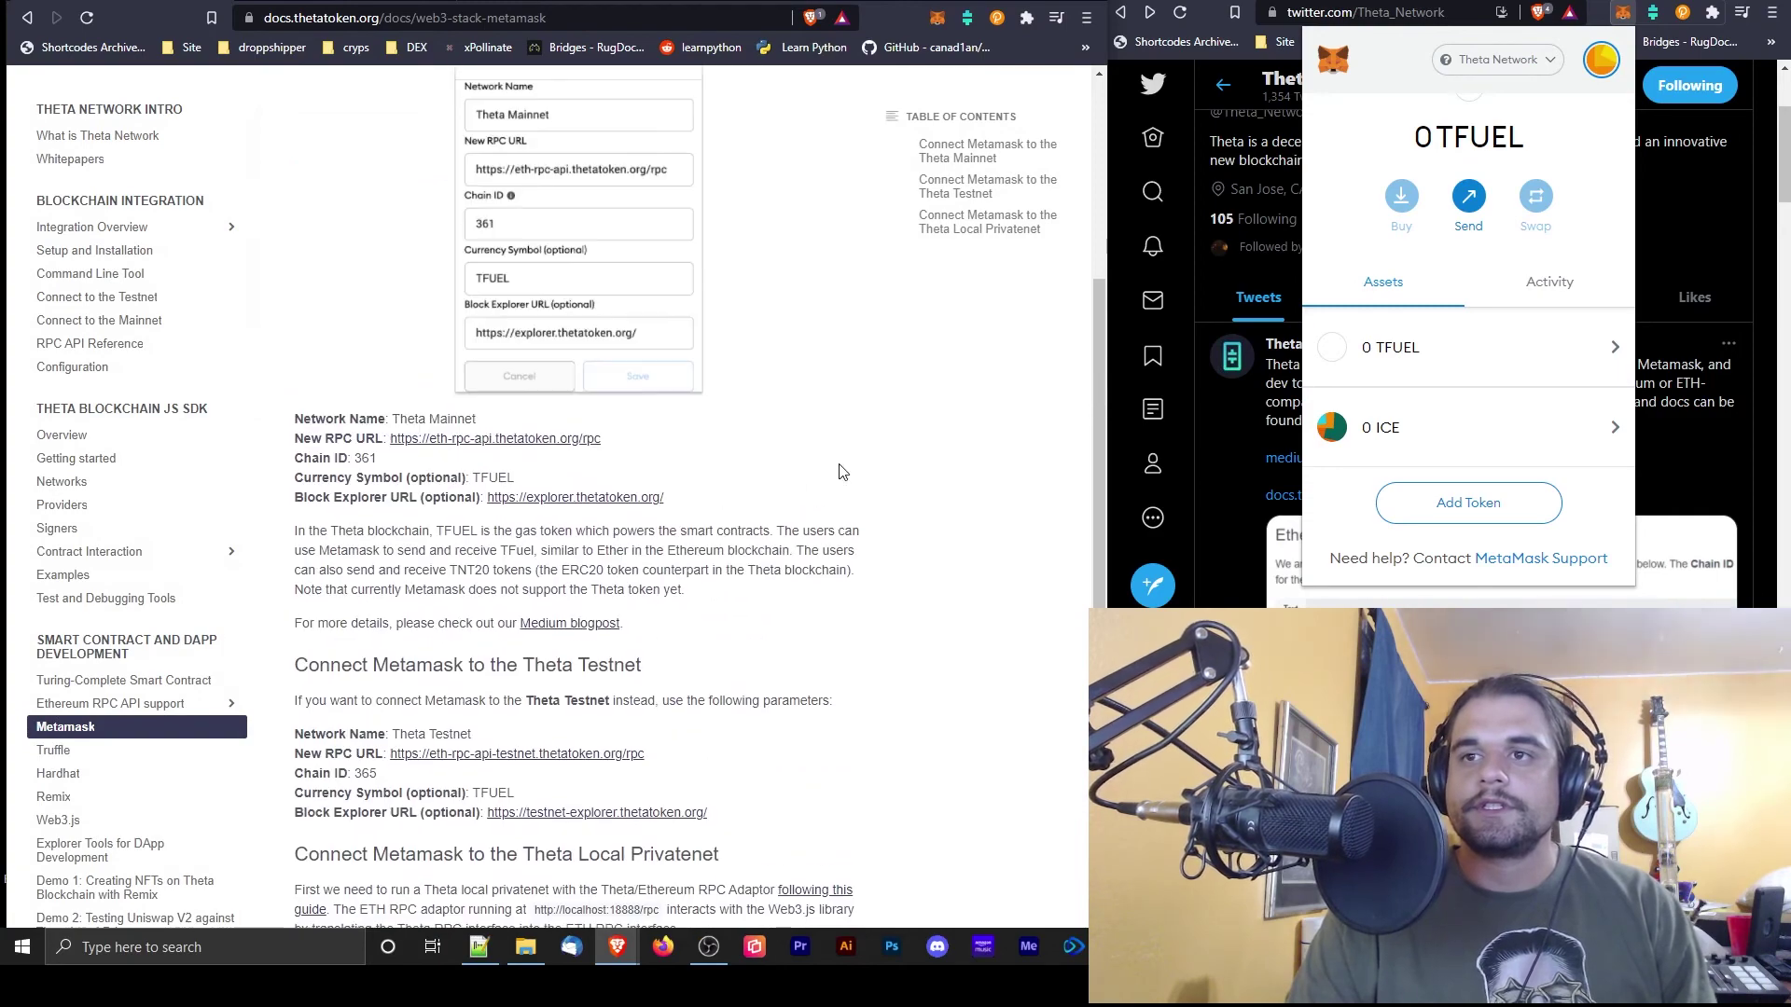
{"action": "left_click_drag", "start_coordinate": [295, 417], "coordinate": [653, 532]}
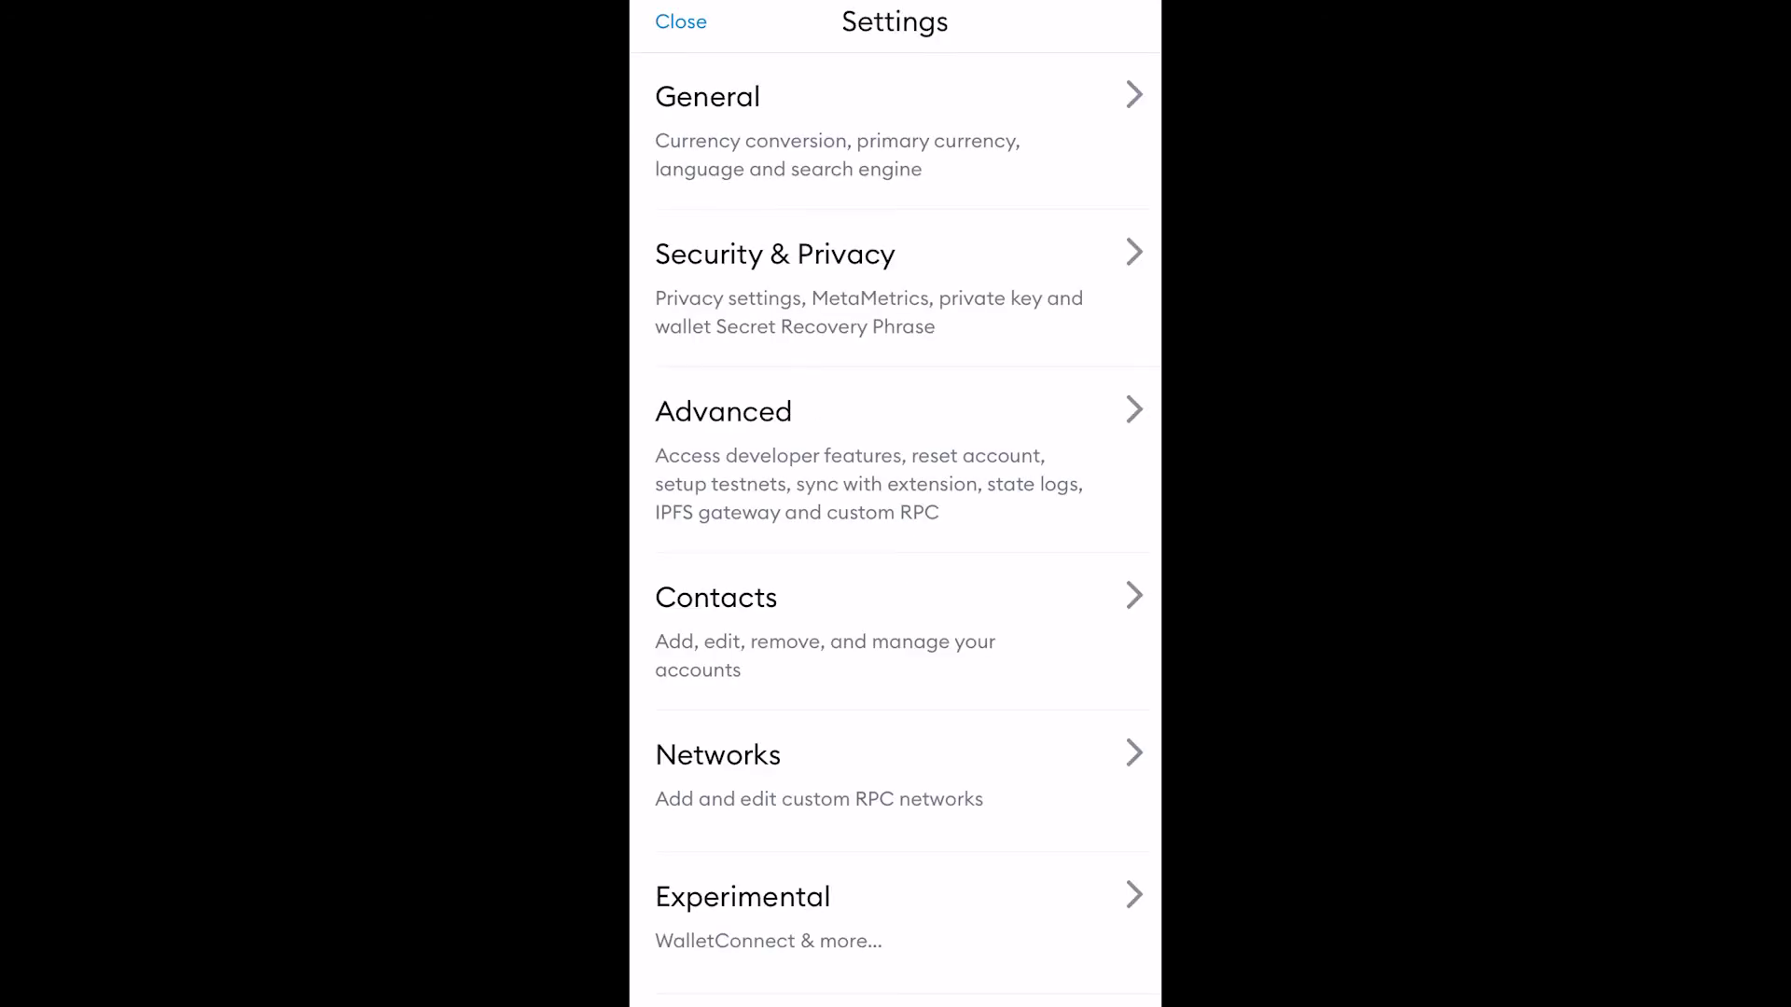
{"action": "left_click", "coordinate": [718, 755]}
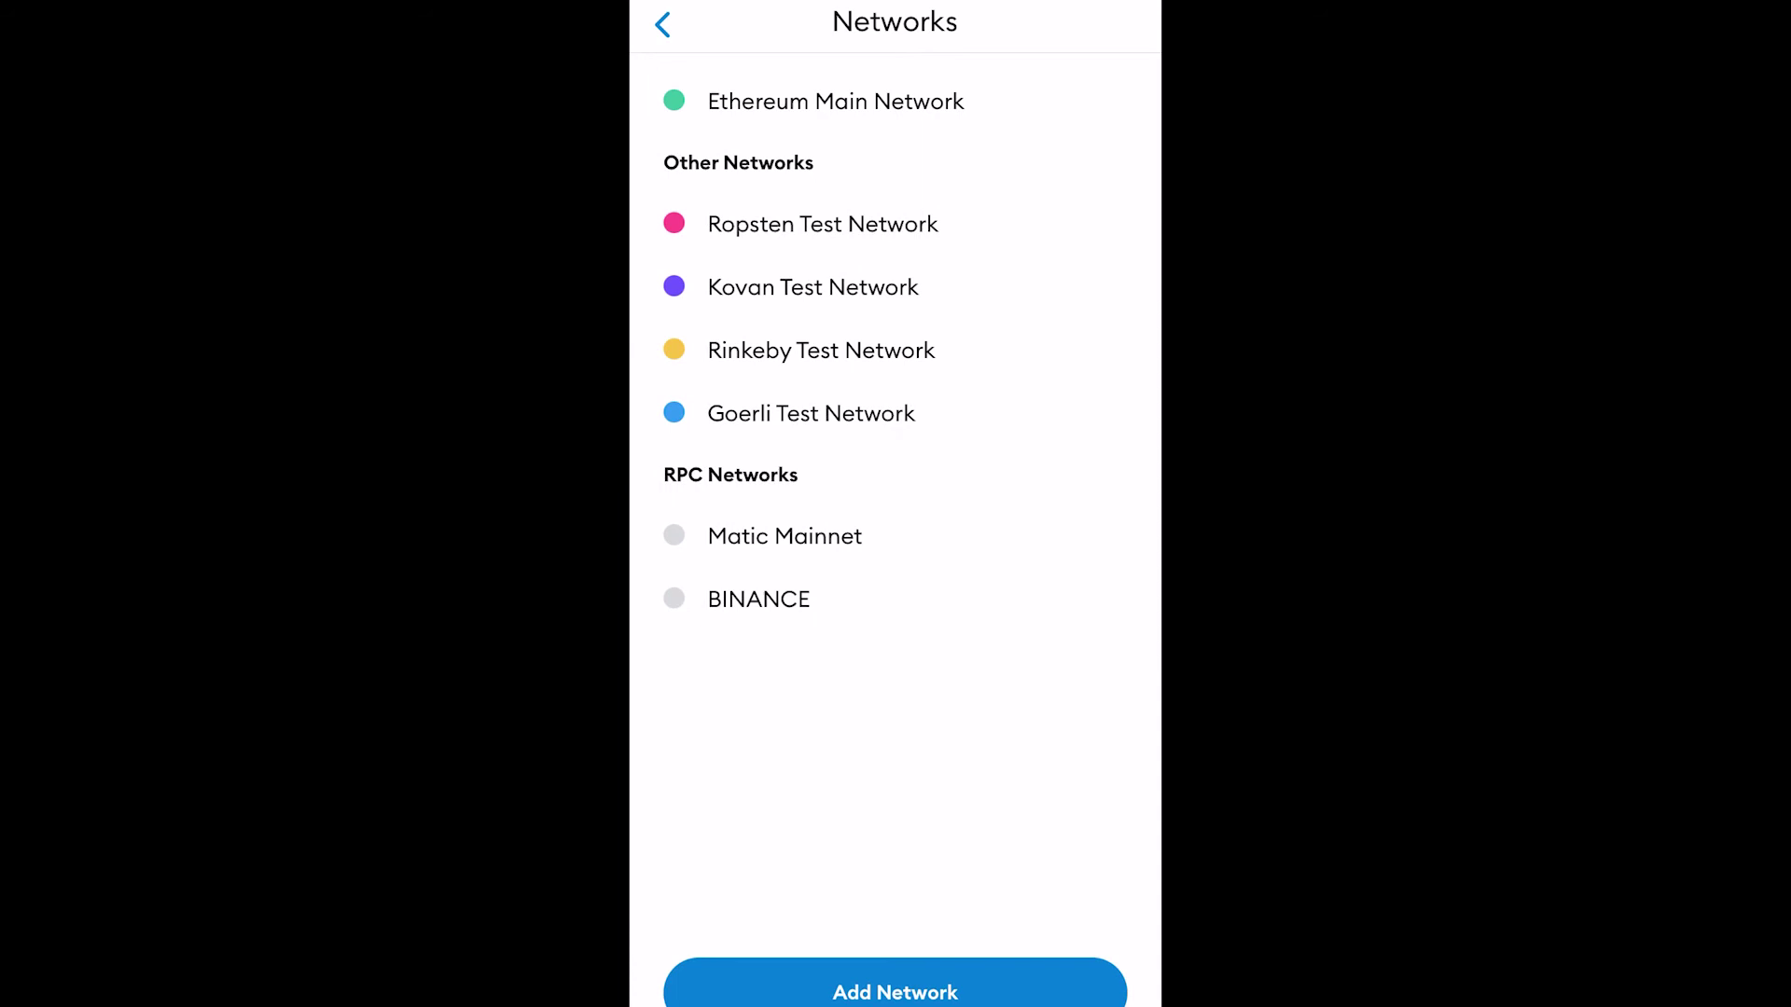
{"action": "left_click", "coordinate": [895, 992]}
{"action": "left_click", "coordinate": [682, 399]}
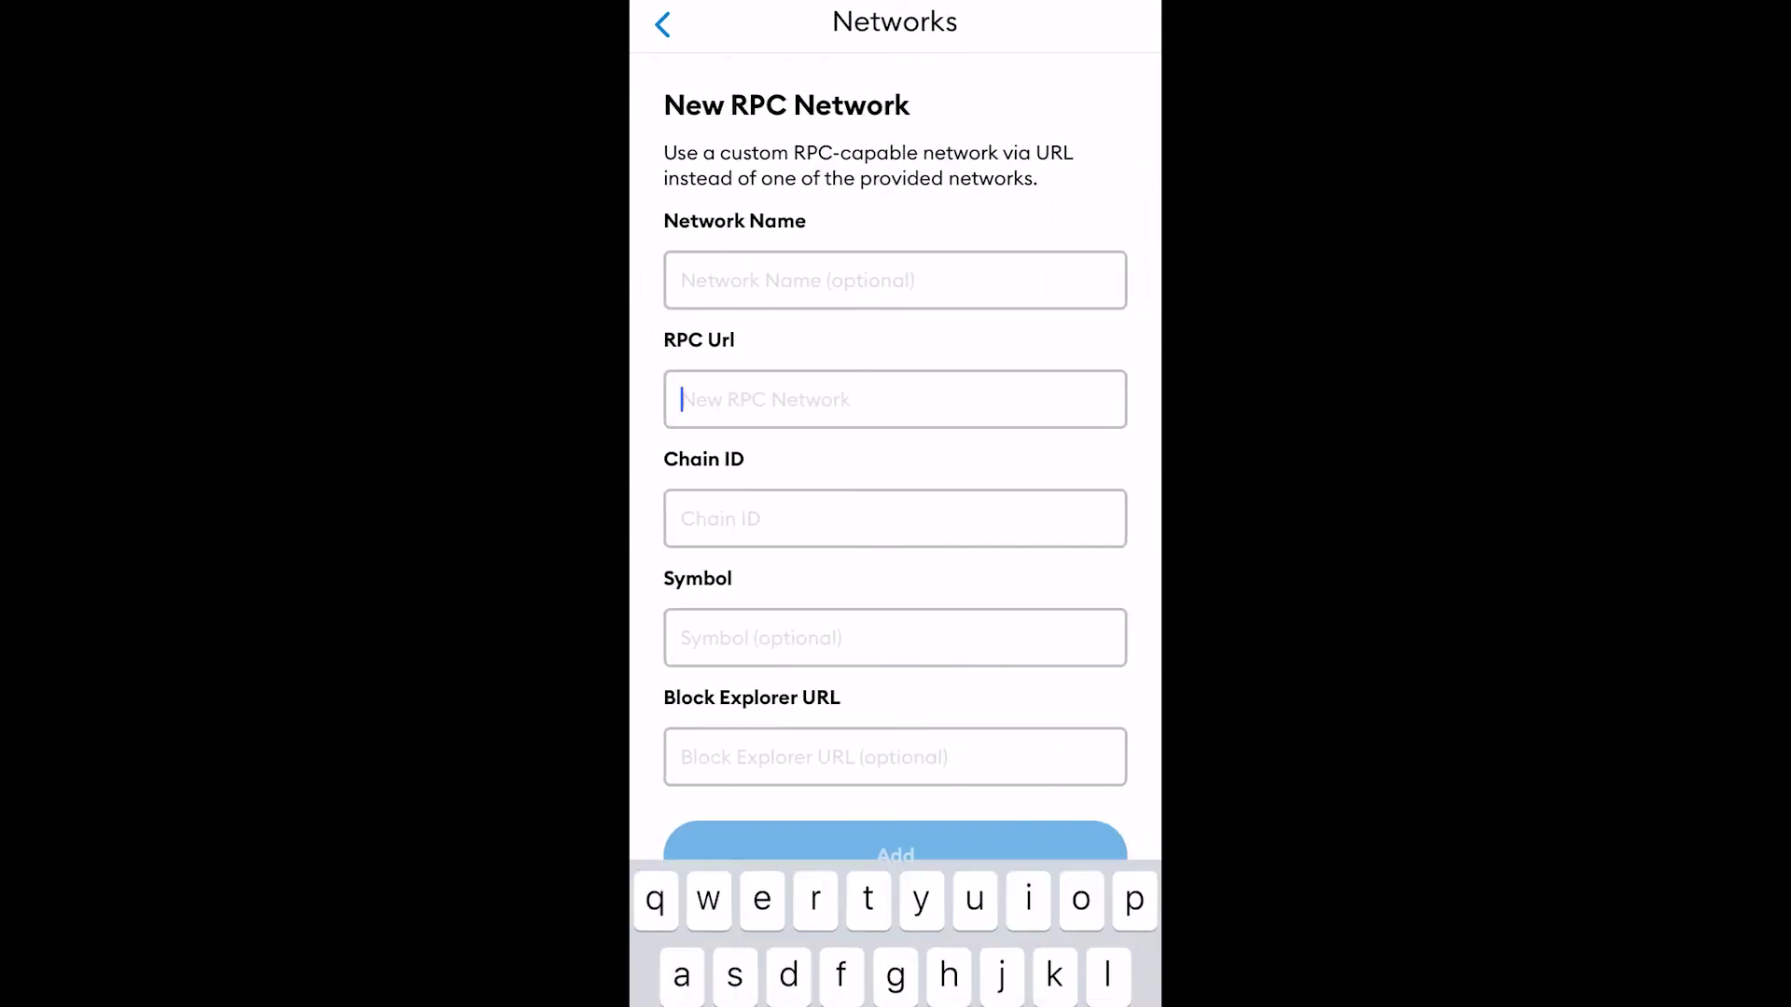
{"action": "left_click", "coordinate": [682, 399]}
{"action": "left_click", "coordinate": [692, 336]}
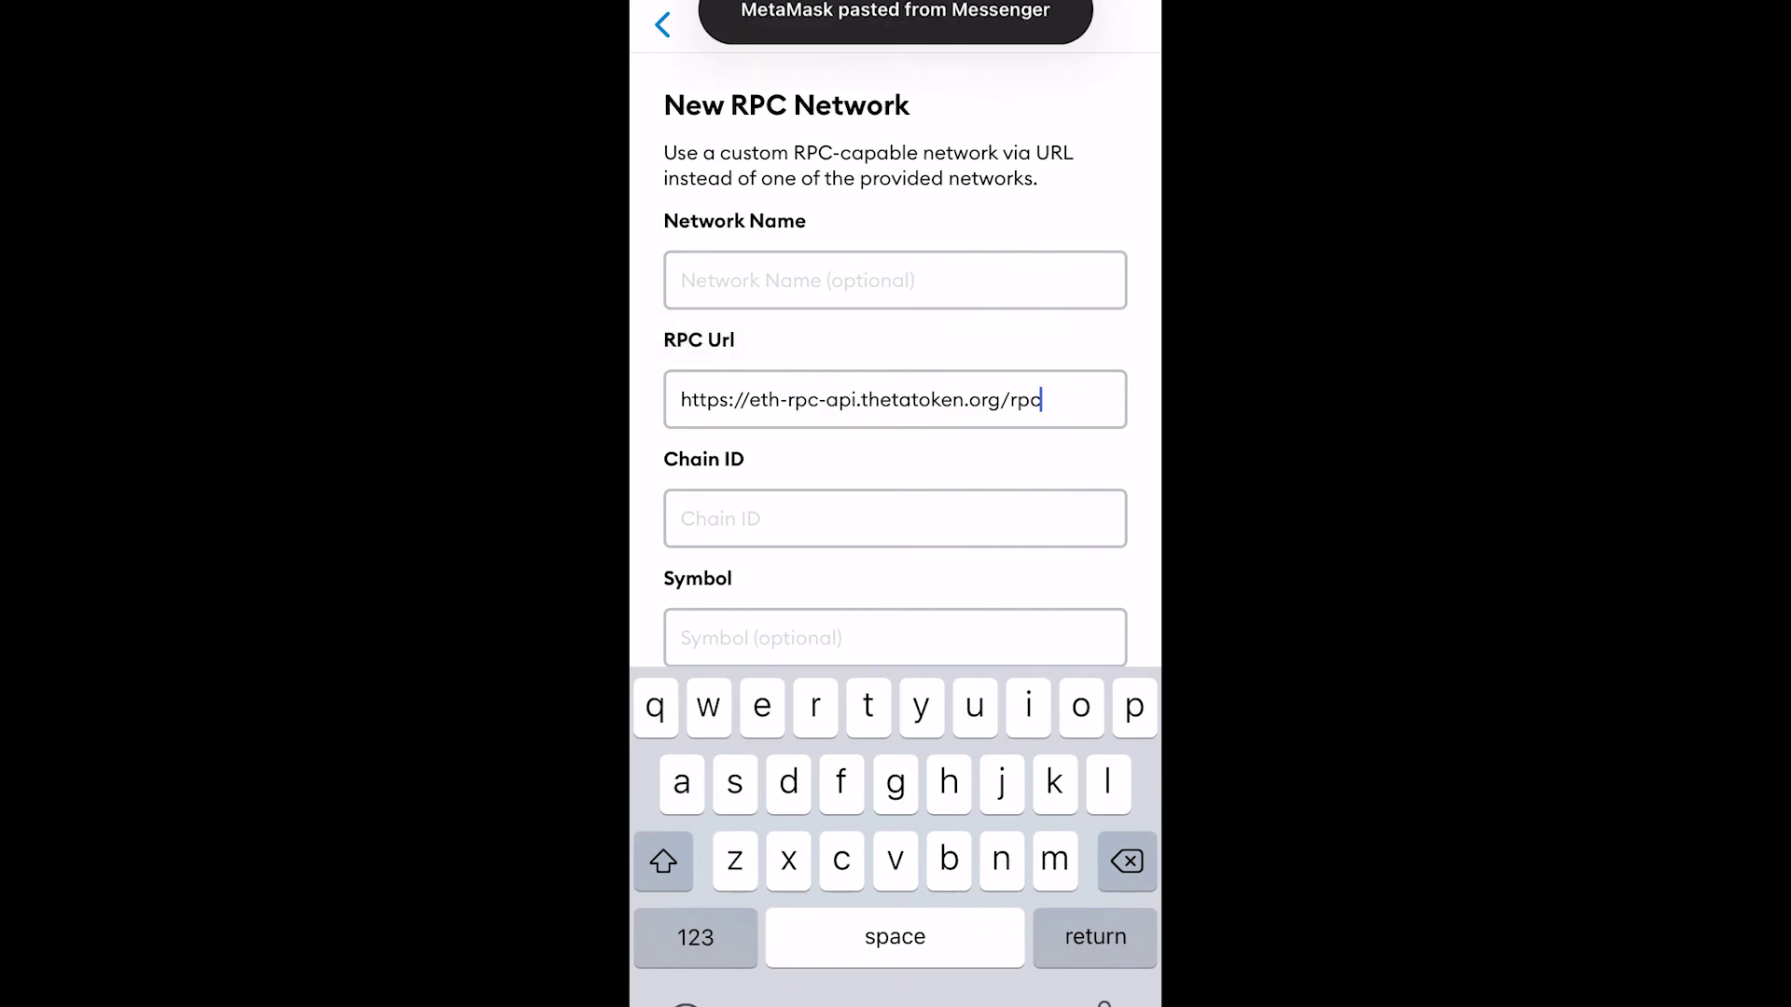
- Switch to the Theta docs page on the phone, copy the block explorer URL, and return to the new network form
{"action": "left_click_drag", "start_coordinate": [895, 1002], "coordinate": [1026, 821]}
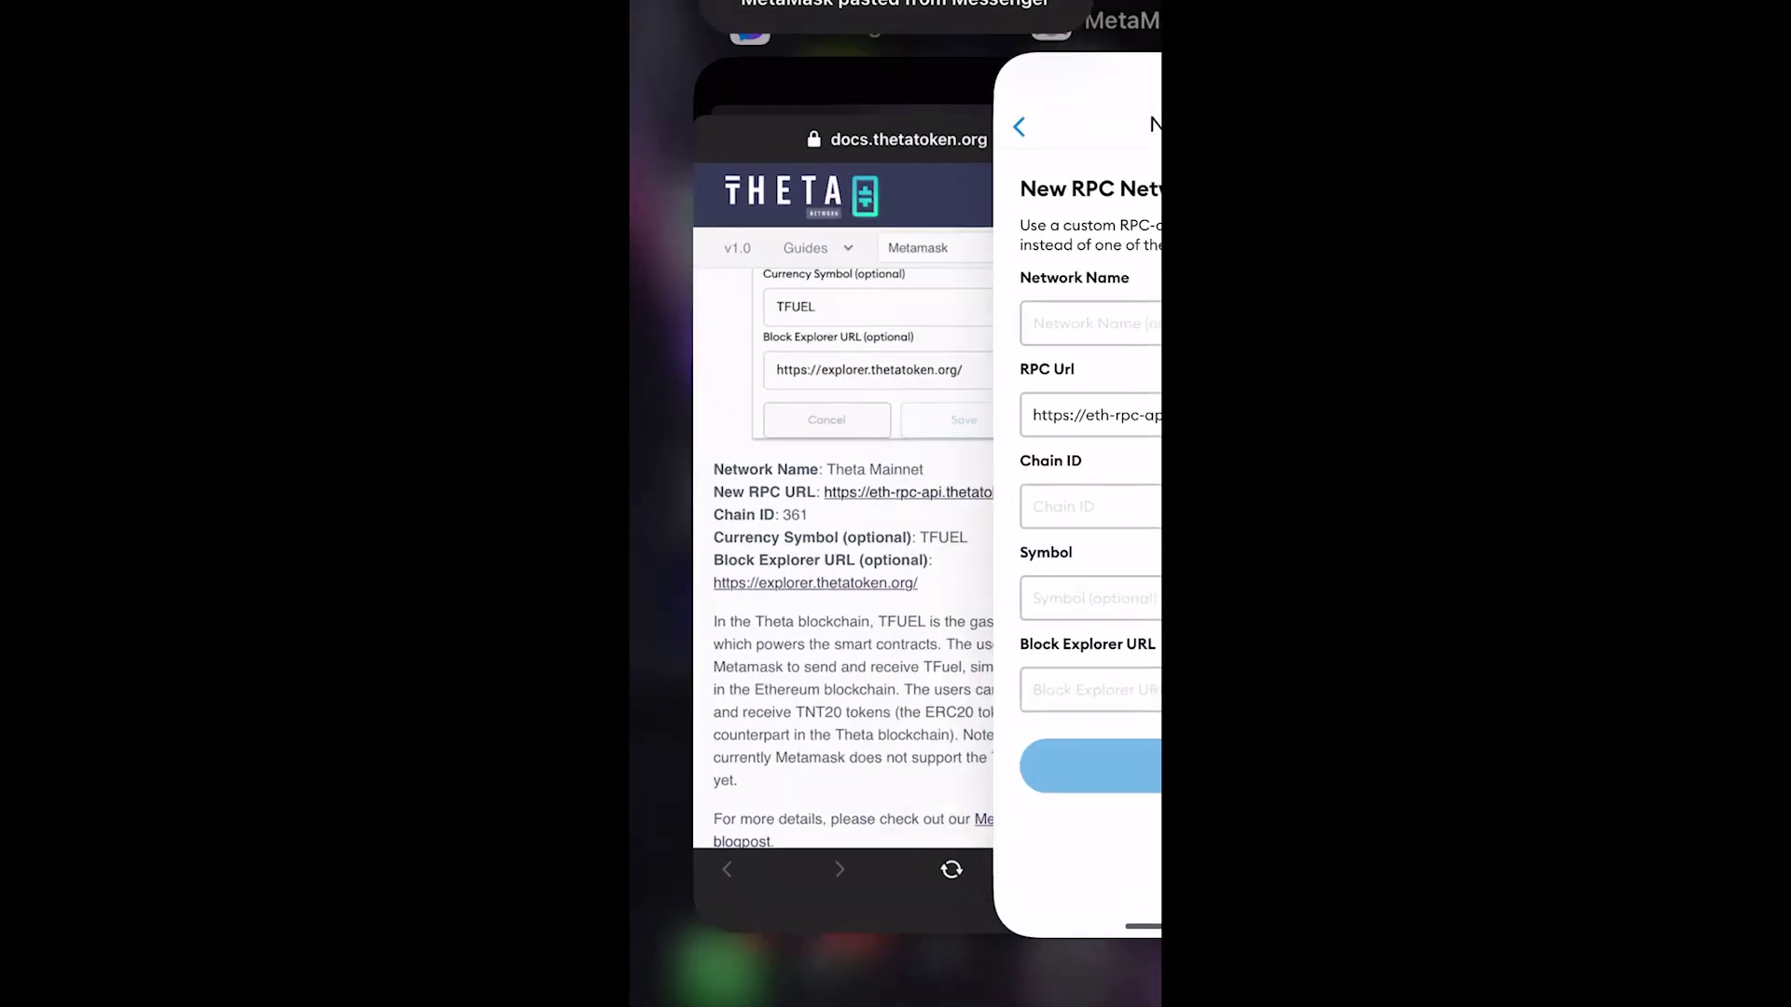
{"action": "left_click", "coordinate": [788, 522]}
{"action": "left_click_drag", "start_coordinate": [784, 998], "coordinate": [1026, 998]}
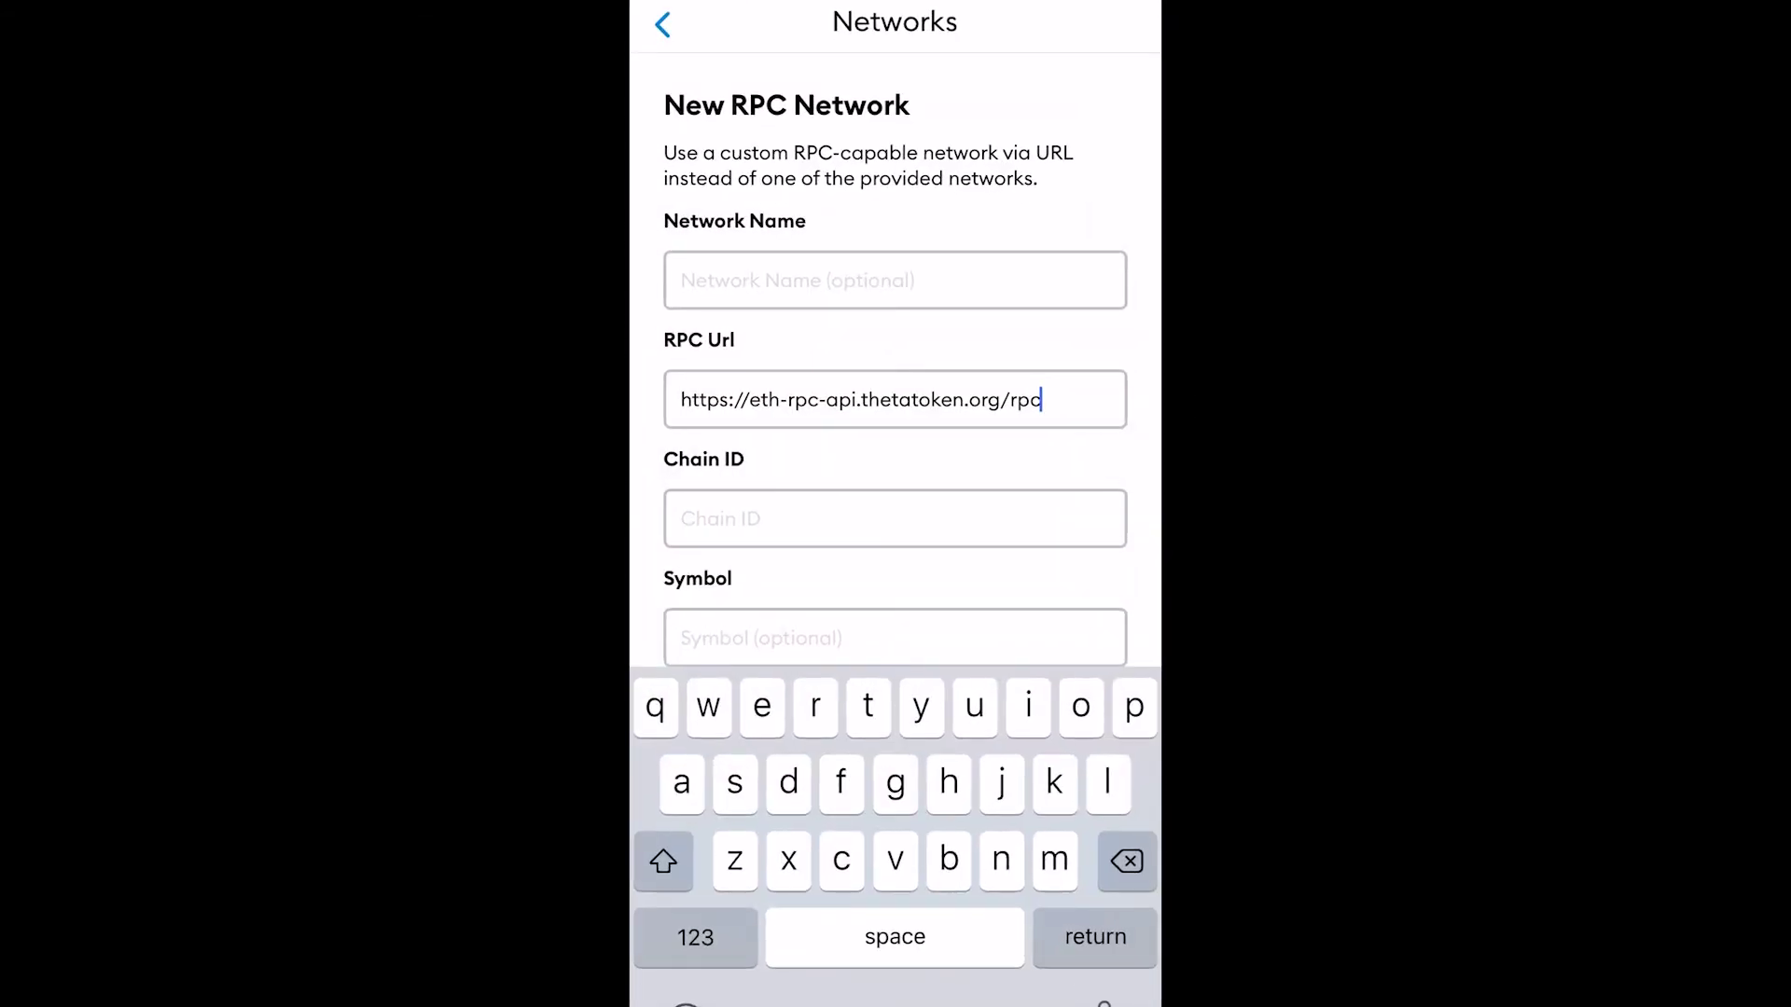
{"action": "scroll", "coordinate": [895, 373], "scroll_direction": "down", "scroll_amount": 1}
{"action": "left_click", "coordinate": [896, 428]}
{"action": "left_click", "coordinate": [895, 550]}
{"action": "scroll", "coordinate": [895, 373], "scroll_direction": "up", "scroll_amount": 1}
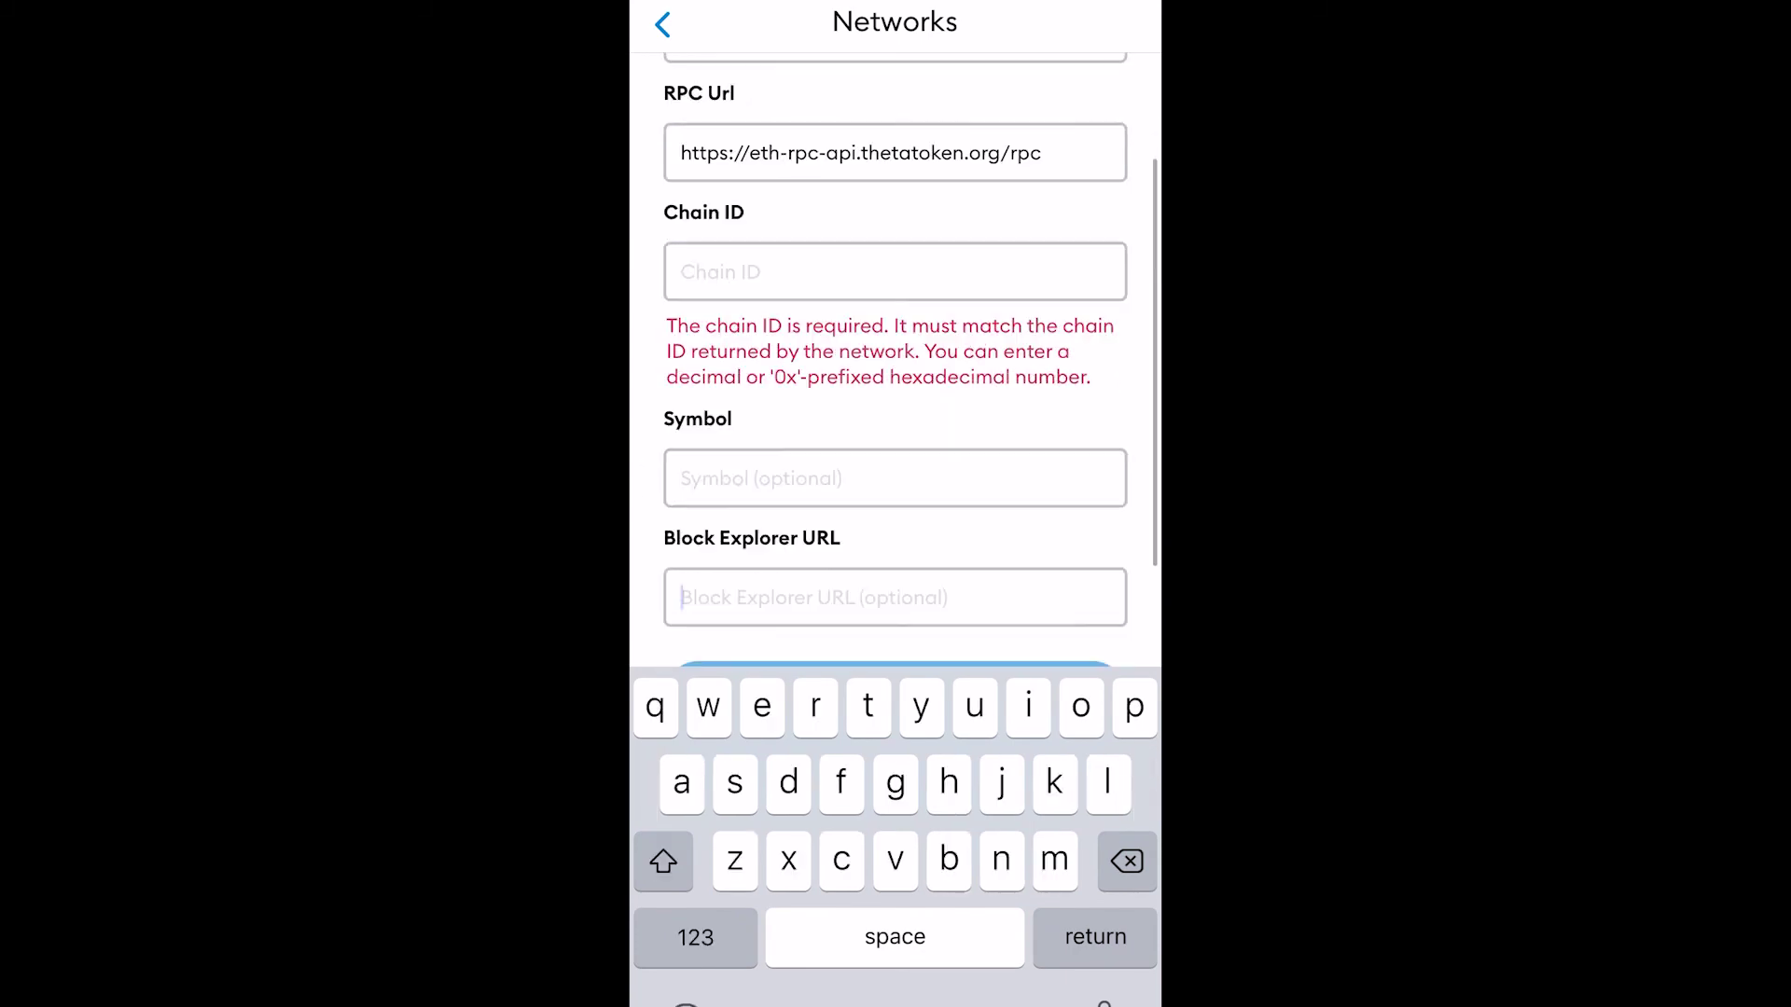
{"action": "left_click_drag", "start_coordinate": [895, 1003], "coordinate": [1026, 820]}
{"action": "left_click", "coordinate": [1044, 466]}
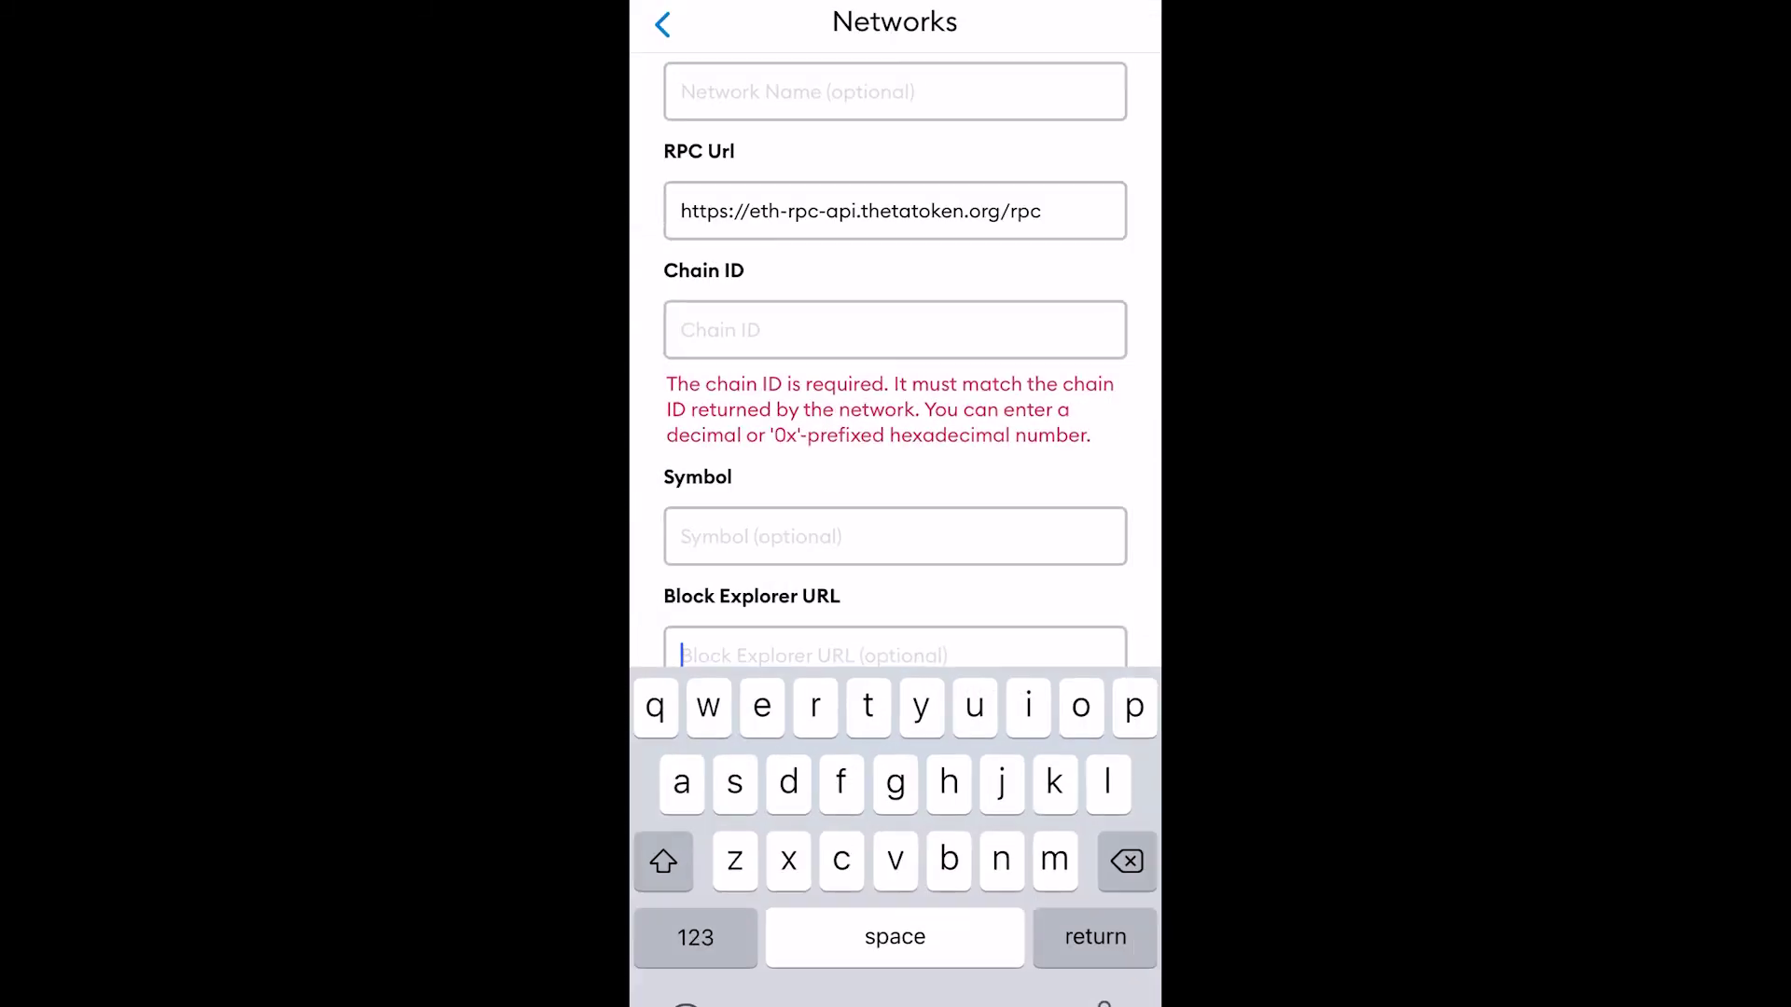
{"action": "left_click", "coordinate": [895, 328]}
{"action": "type", "text": "361"}
{"action": "scroll", "coordinate": [895, 373], "scroll_direction": "down", "scroll_amount": 2}
{"action": "left_click", "coordinate": [895, 467]}
{"action": "left_click", "coordinate": [895, 383]}
{"action": "left_click", "coordinate": [694, 326]}
- Enter TFUEL as the network's symbol and Theta Mainnet as its name
{"action": "left_click", "coordinate": [895, 265]}
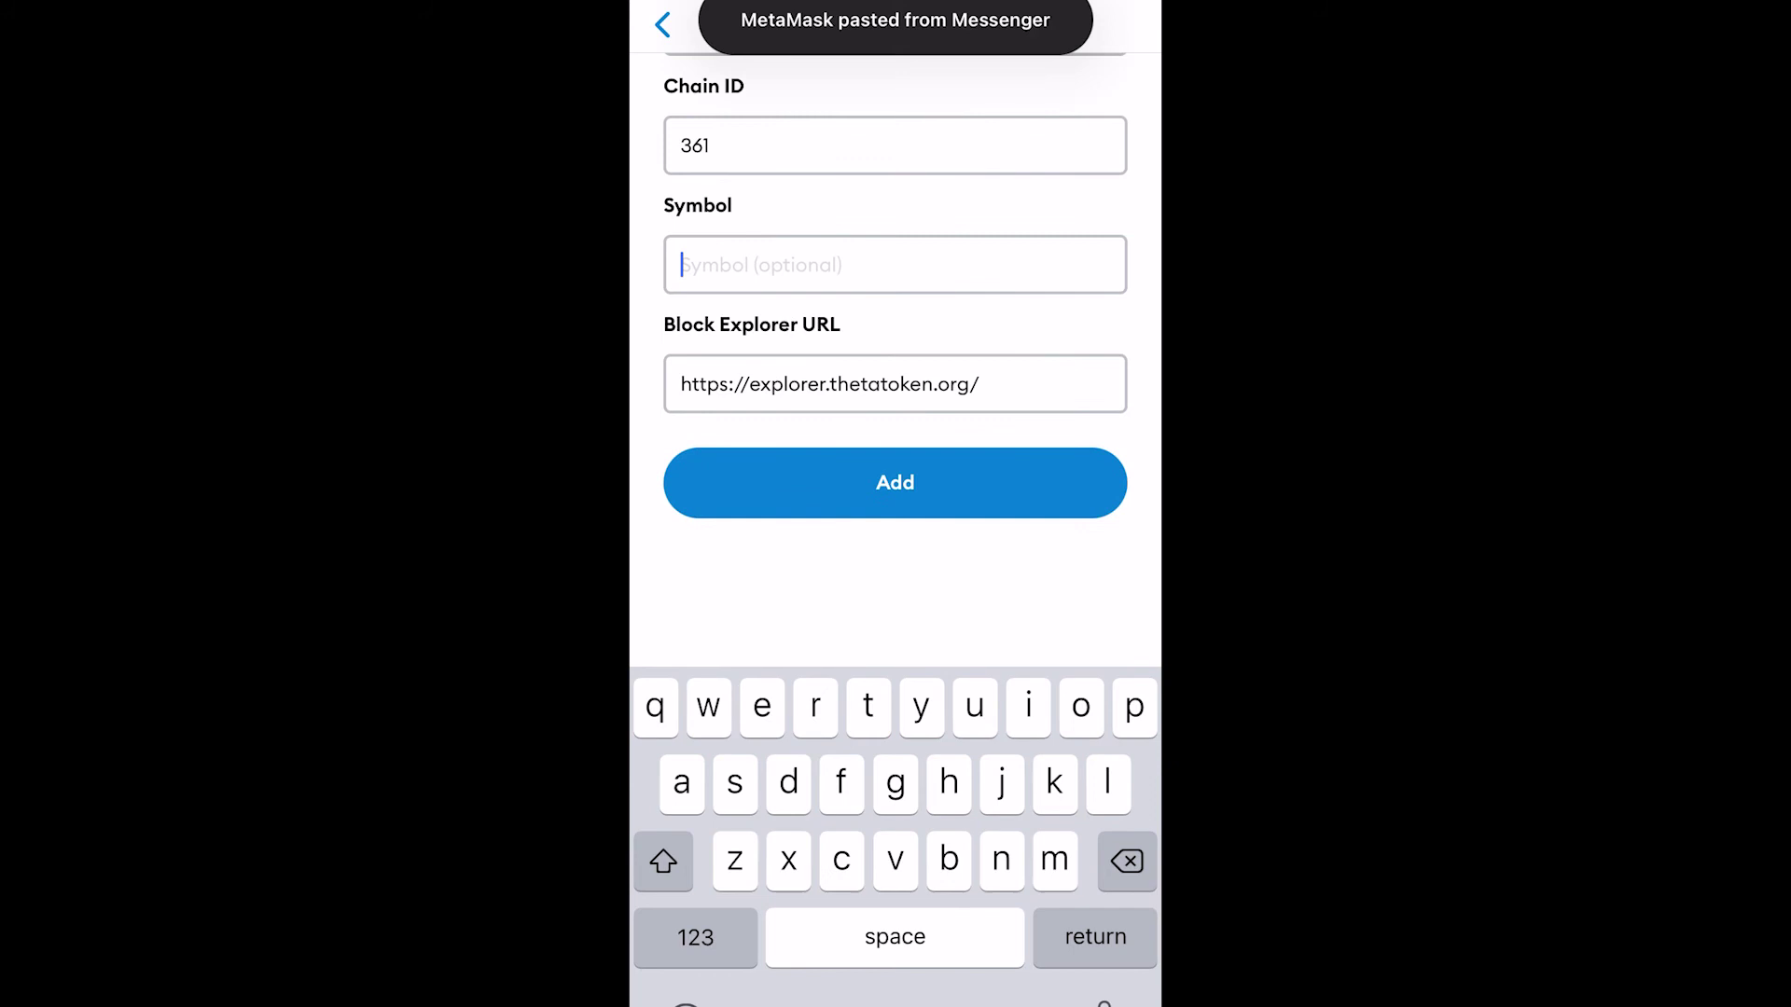
{"action": "type", "text": "TFUEL"}
{"action": "scroll", "coordinate": [895, 373], "scroll_direction": "up", "scroll_amount": 3}
{"action": "left_click", "coordinate": [896, 196]}
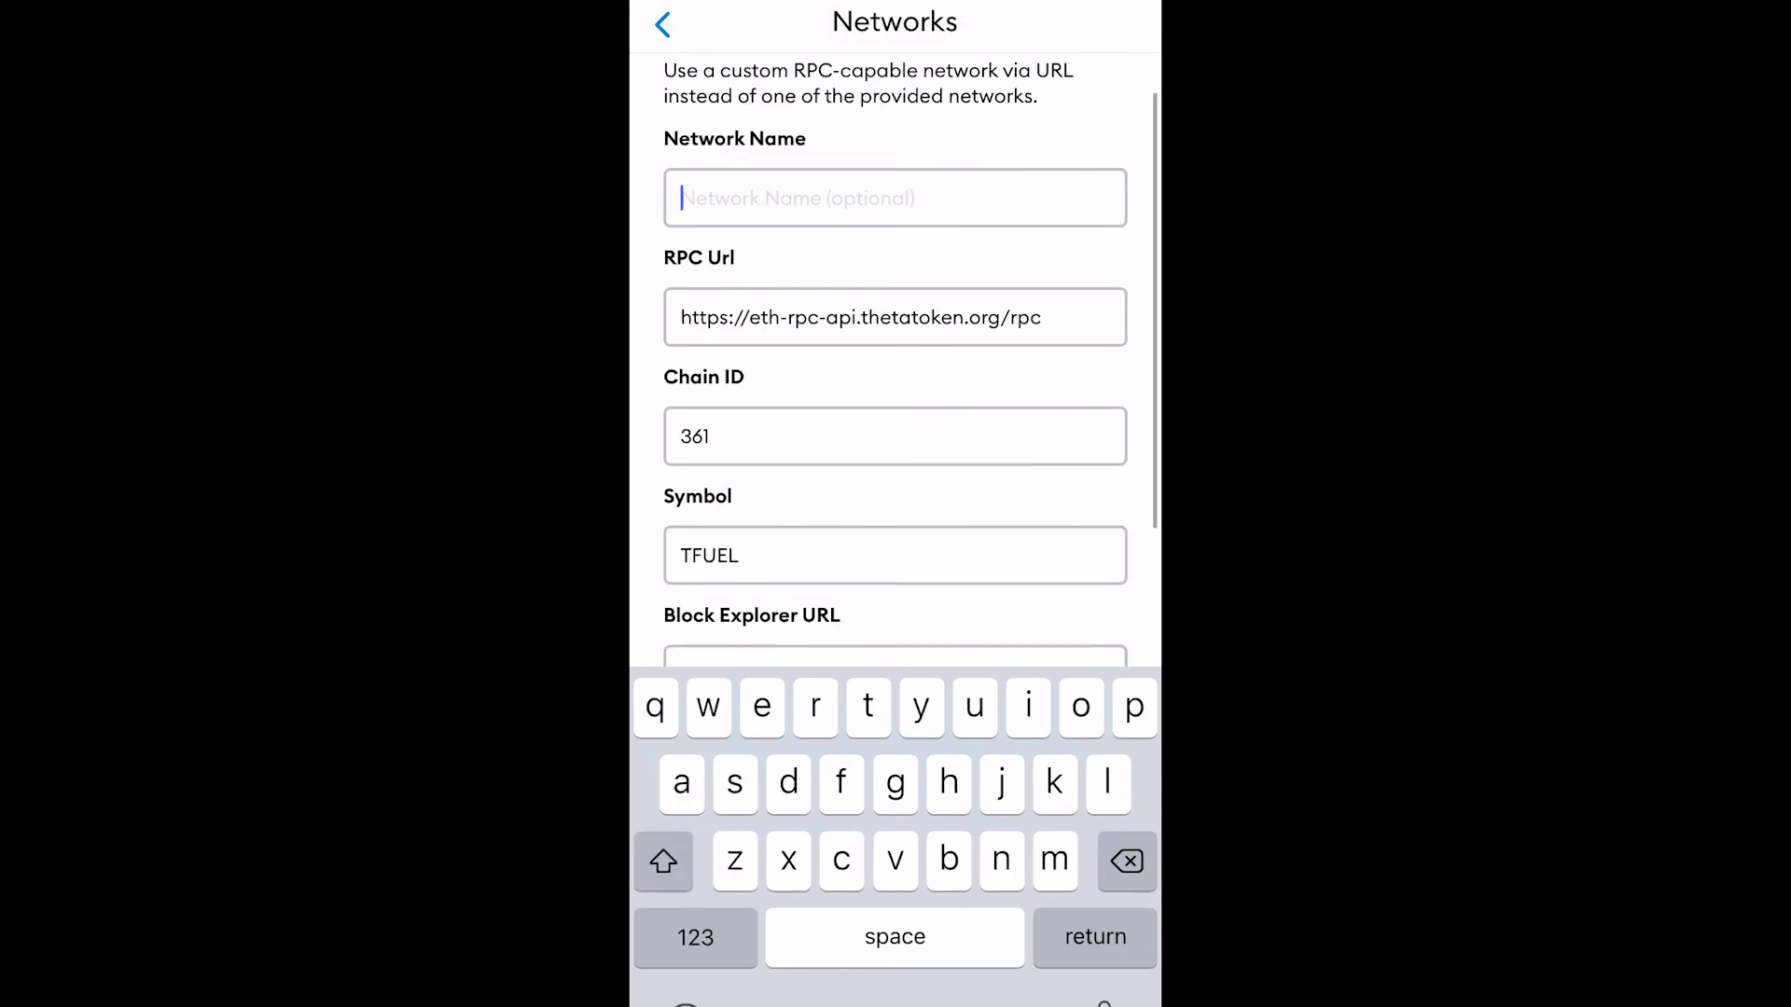
{"action": "type", "text": "Theta Mainmet"}
{"action": "key", "text": "BackSpace"}
{"action": "key", "text": "BackSpace"}
{"action": "key", "text": "BackSpace"}
{"action": "type", "text": "net"}
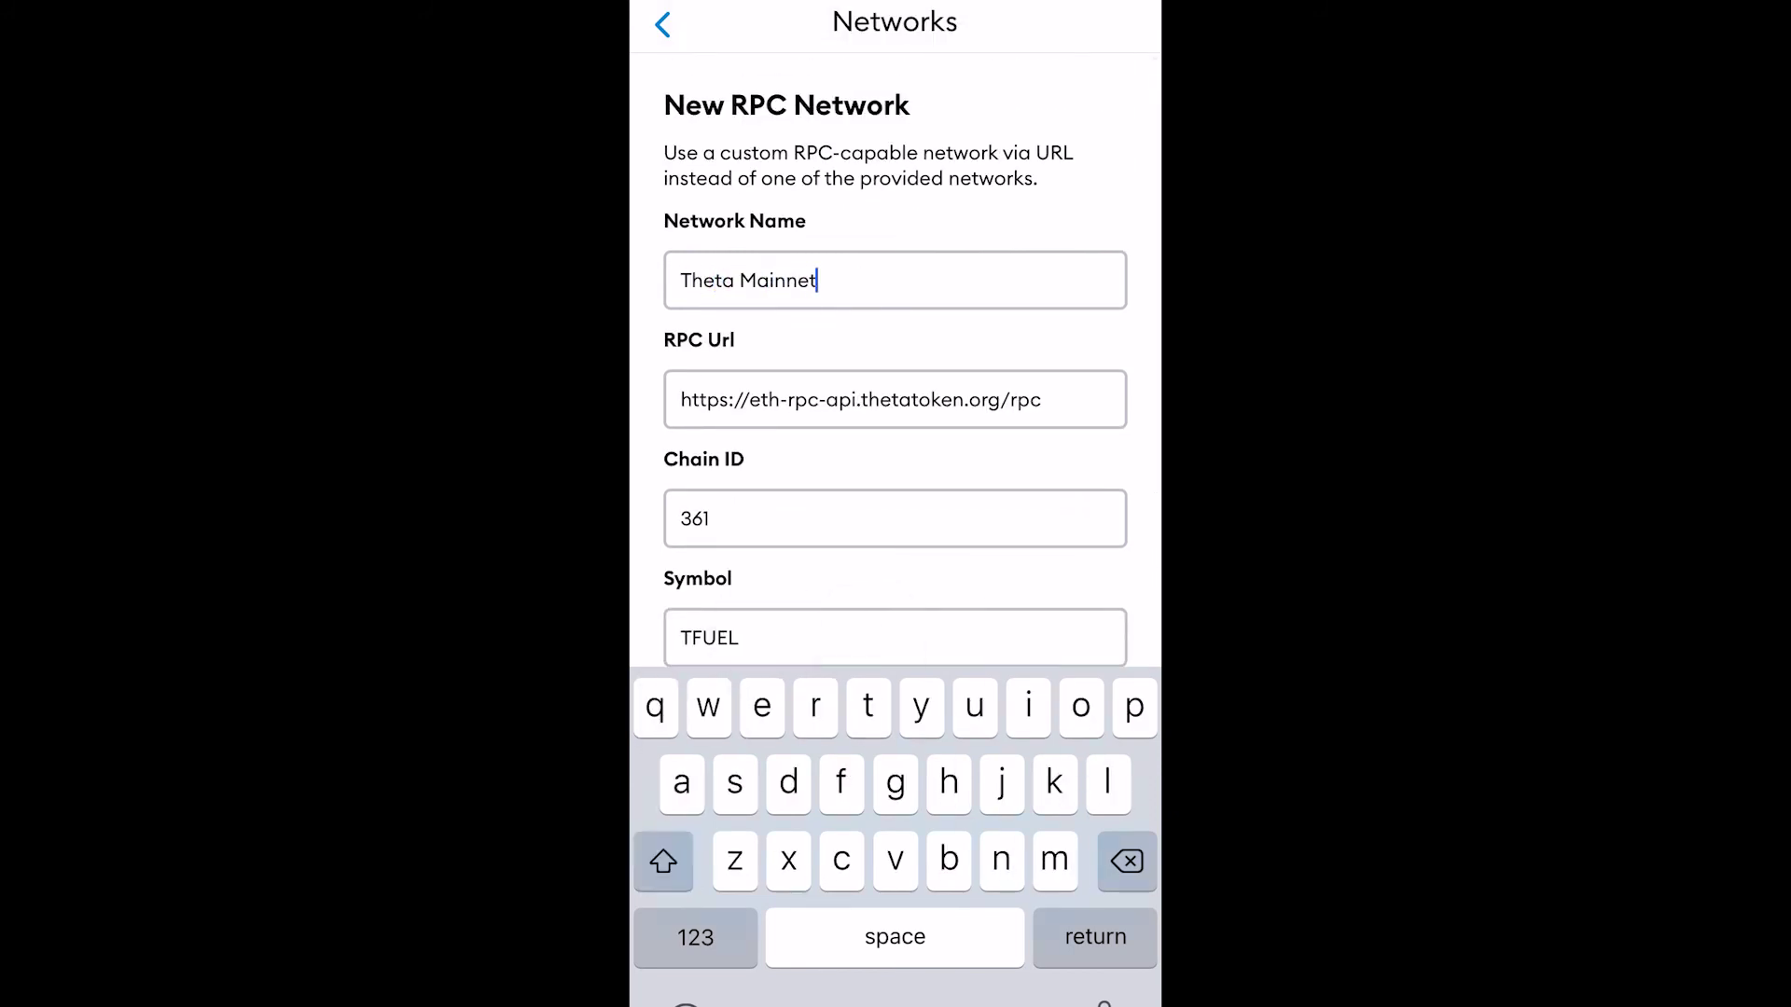
- Review the completed network entries and add the Theta Mainnet network to the mobile wallet
{"action": "scroll", "coordinate": [895, 373], "scroll_direction": "down", "scroll_amount": 3}
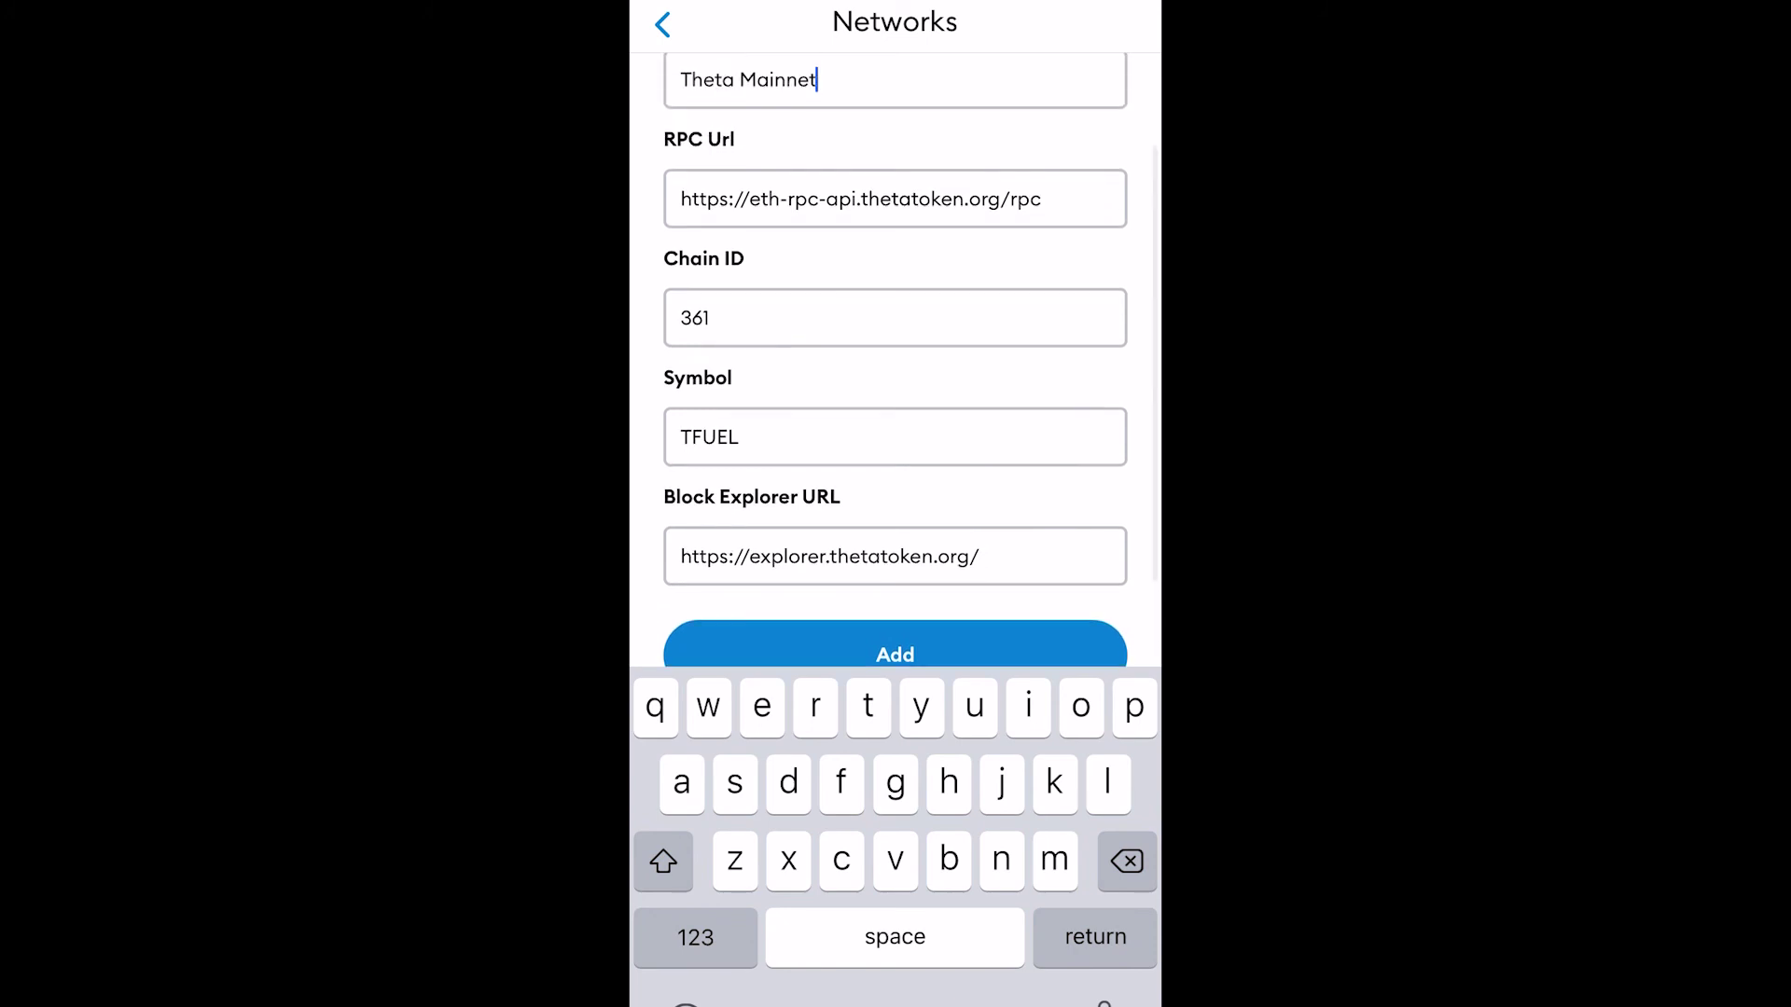
{"action": "key", "text": "Return"}
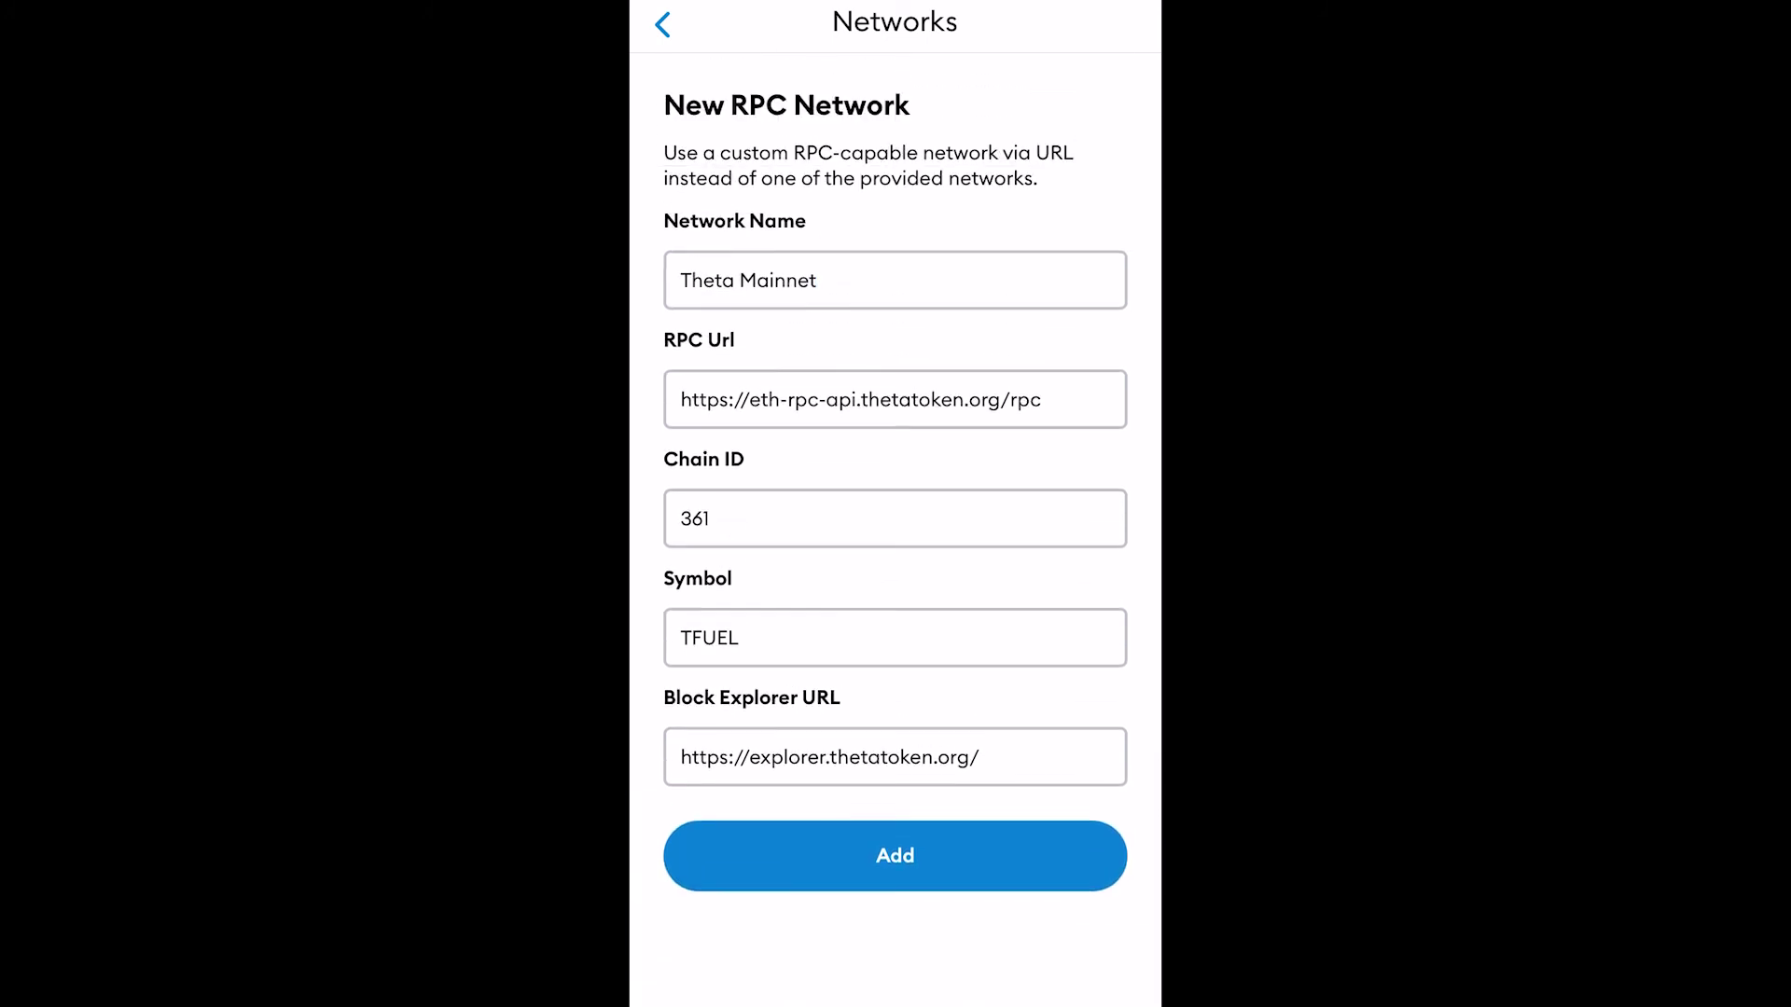
{"action": "left_click", "coordinate": [895, 855]}
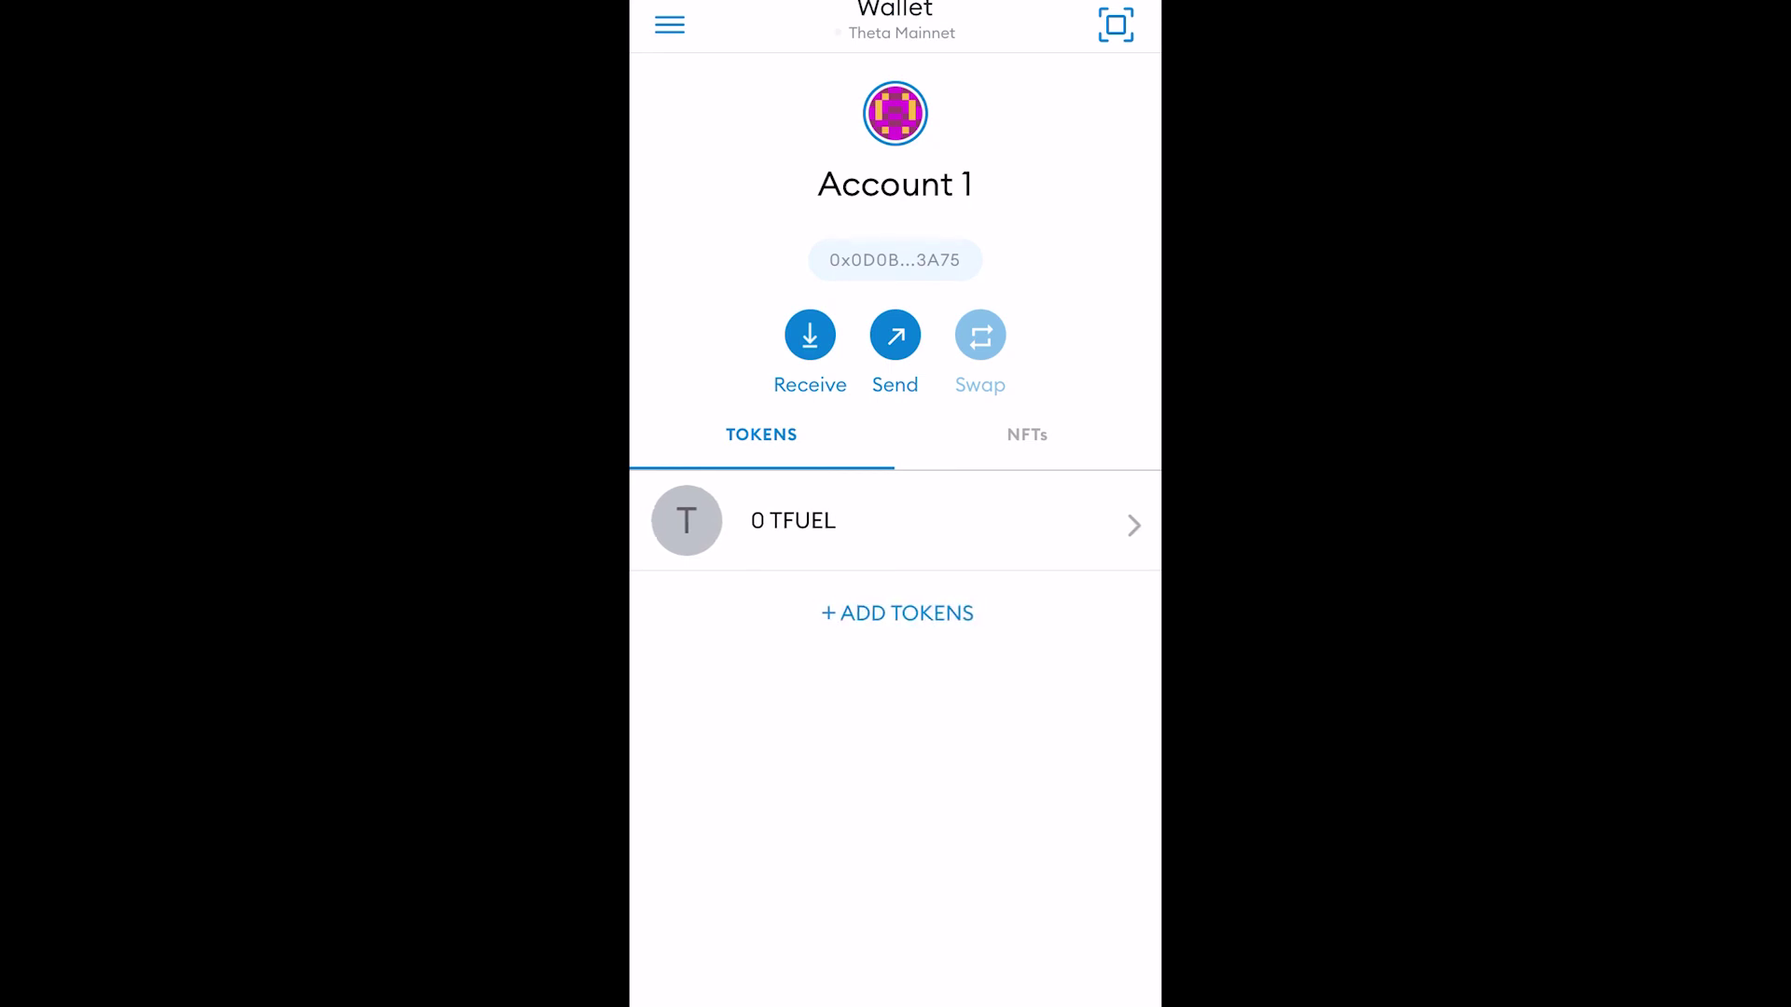
- Switch the mobile wallet to its NFTs view and open the option for adding NFTs
{"action": "left_click_drag", "start_coordinate": [961, 522], "coordinate": [828, 523]}
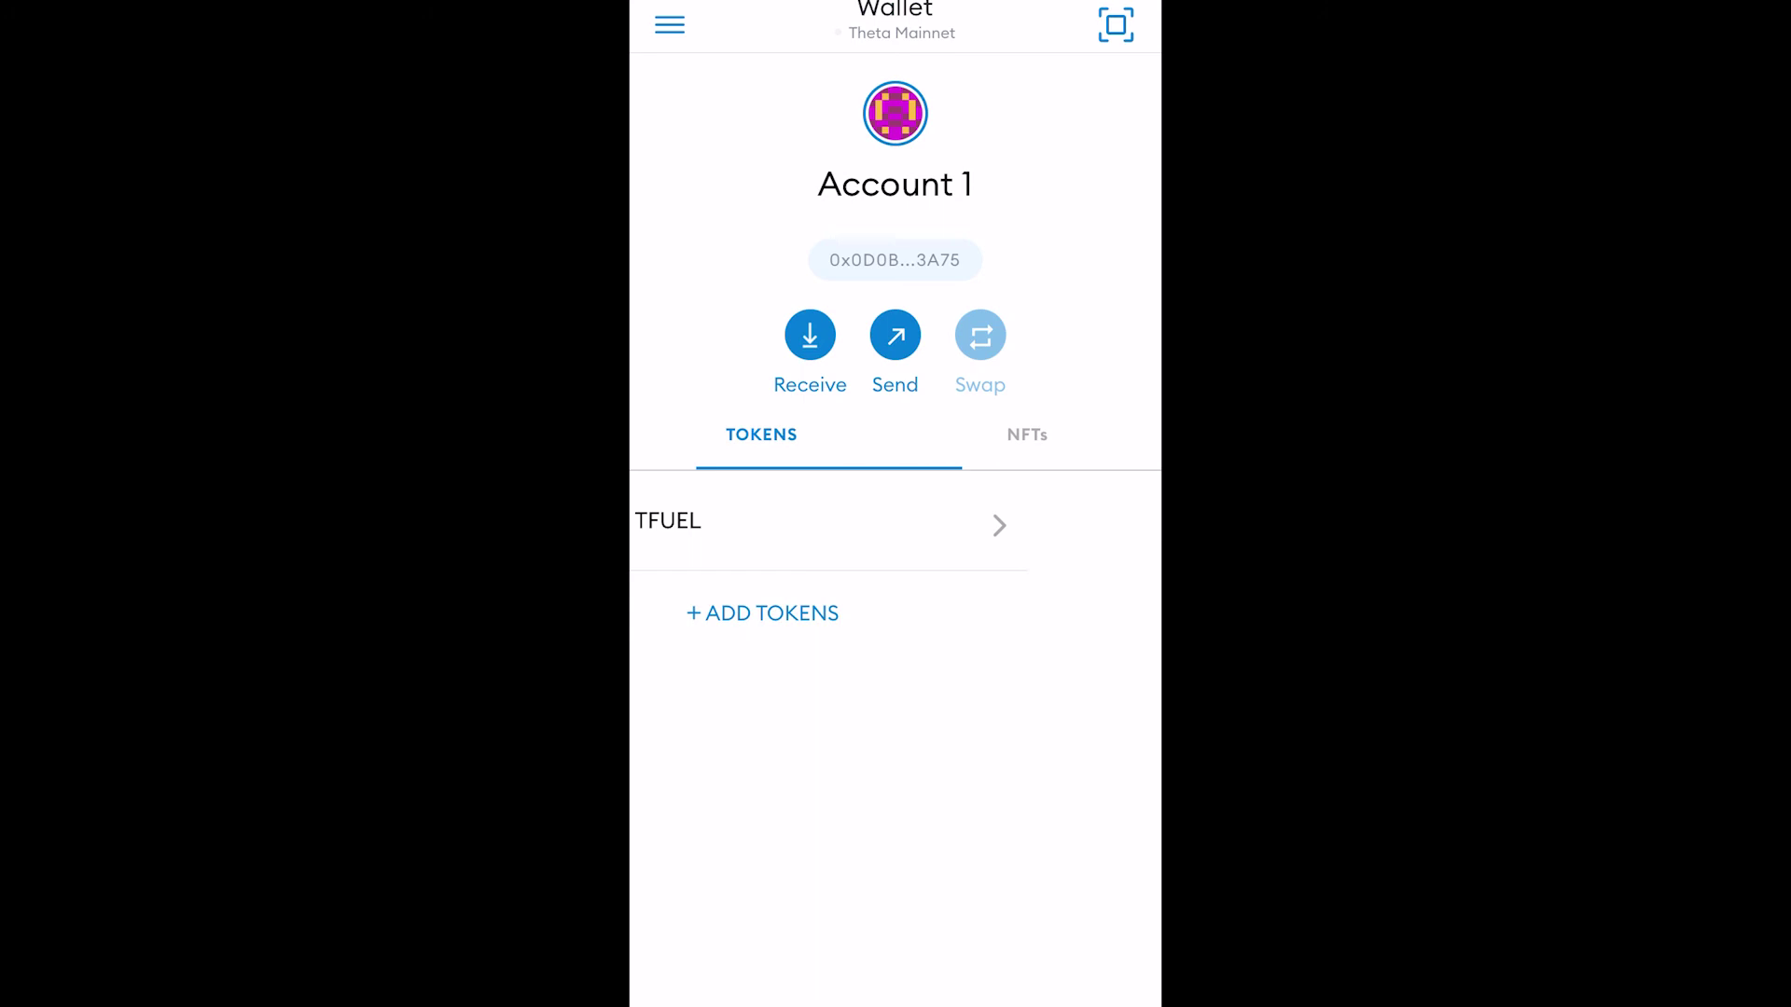
{"action": "left_click_drag", "start_coordinate": [1053, 522], "coordinate": [653, 522]}
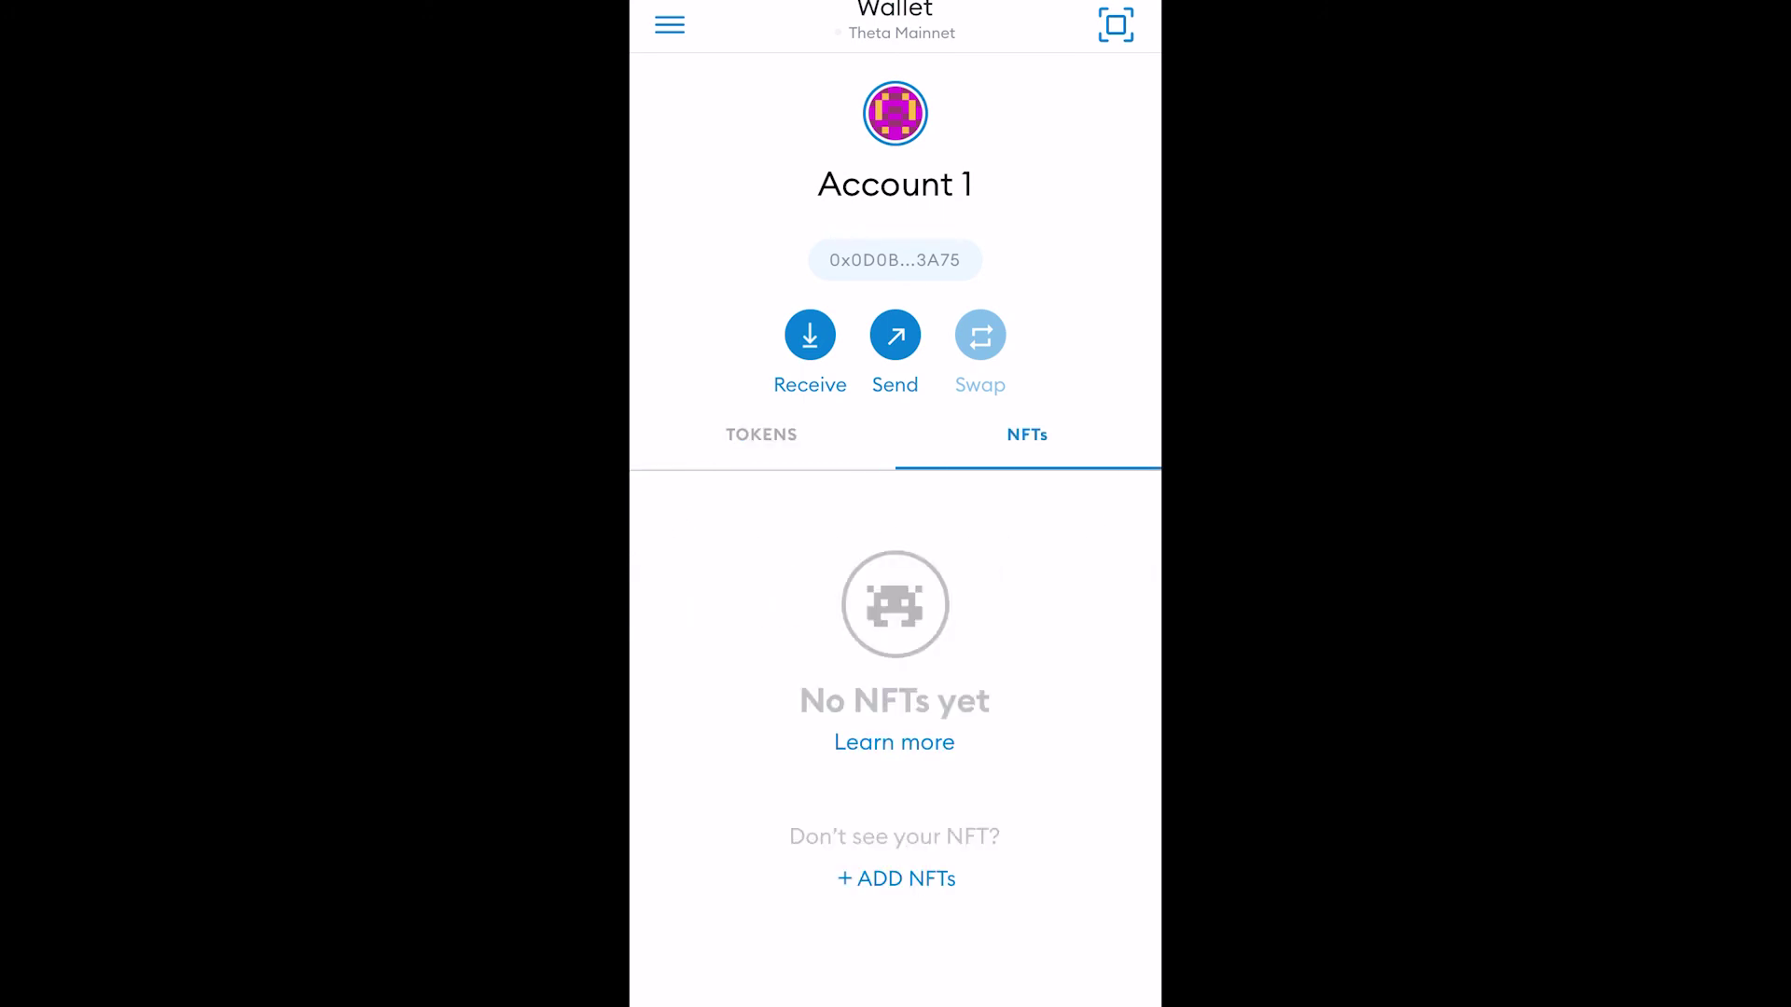
{"action": "left_click", "coordinate": [895, 878]}
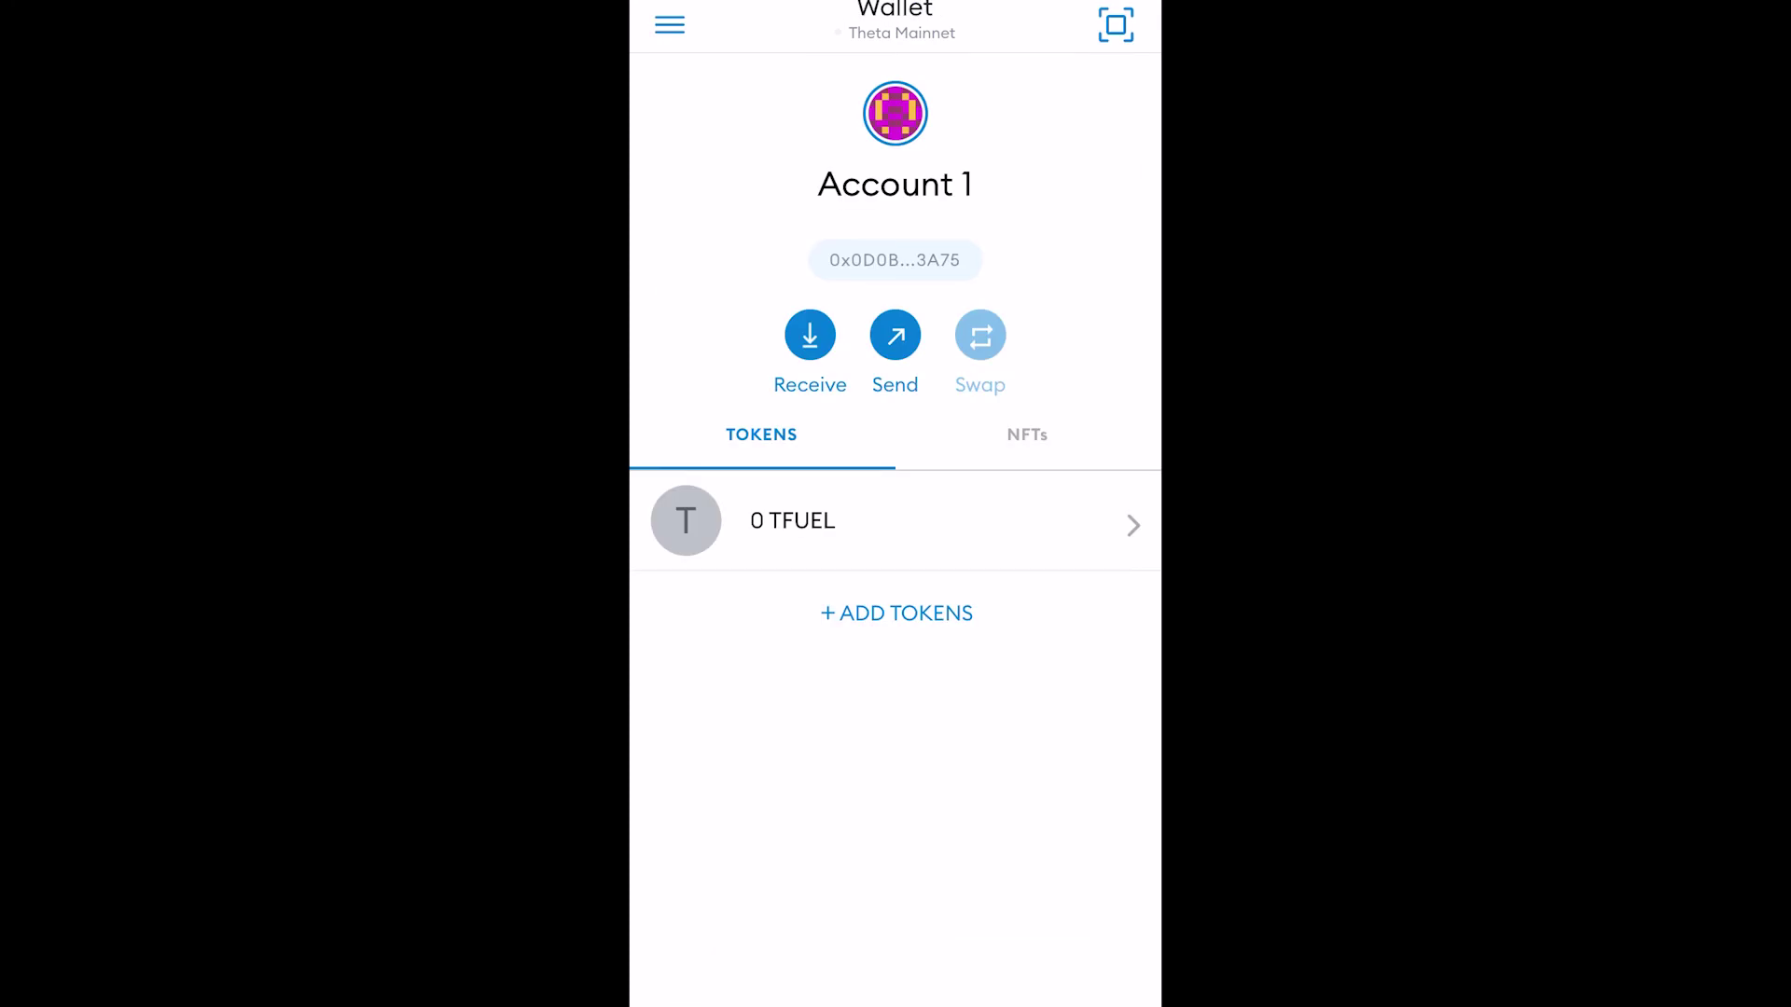
{"action": "left_click", "coordinate": [896, 613]}
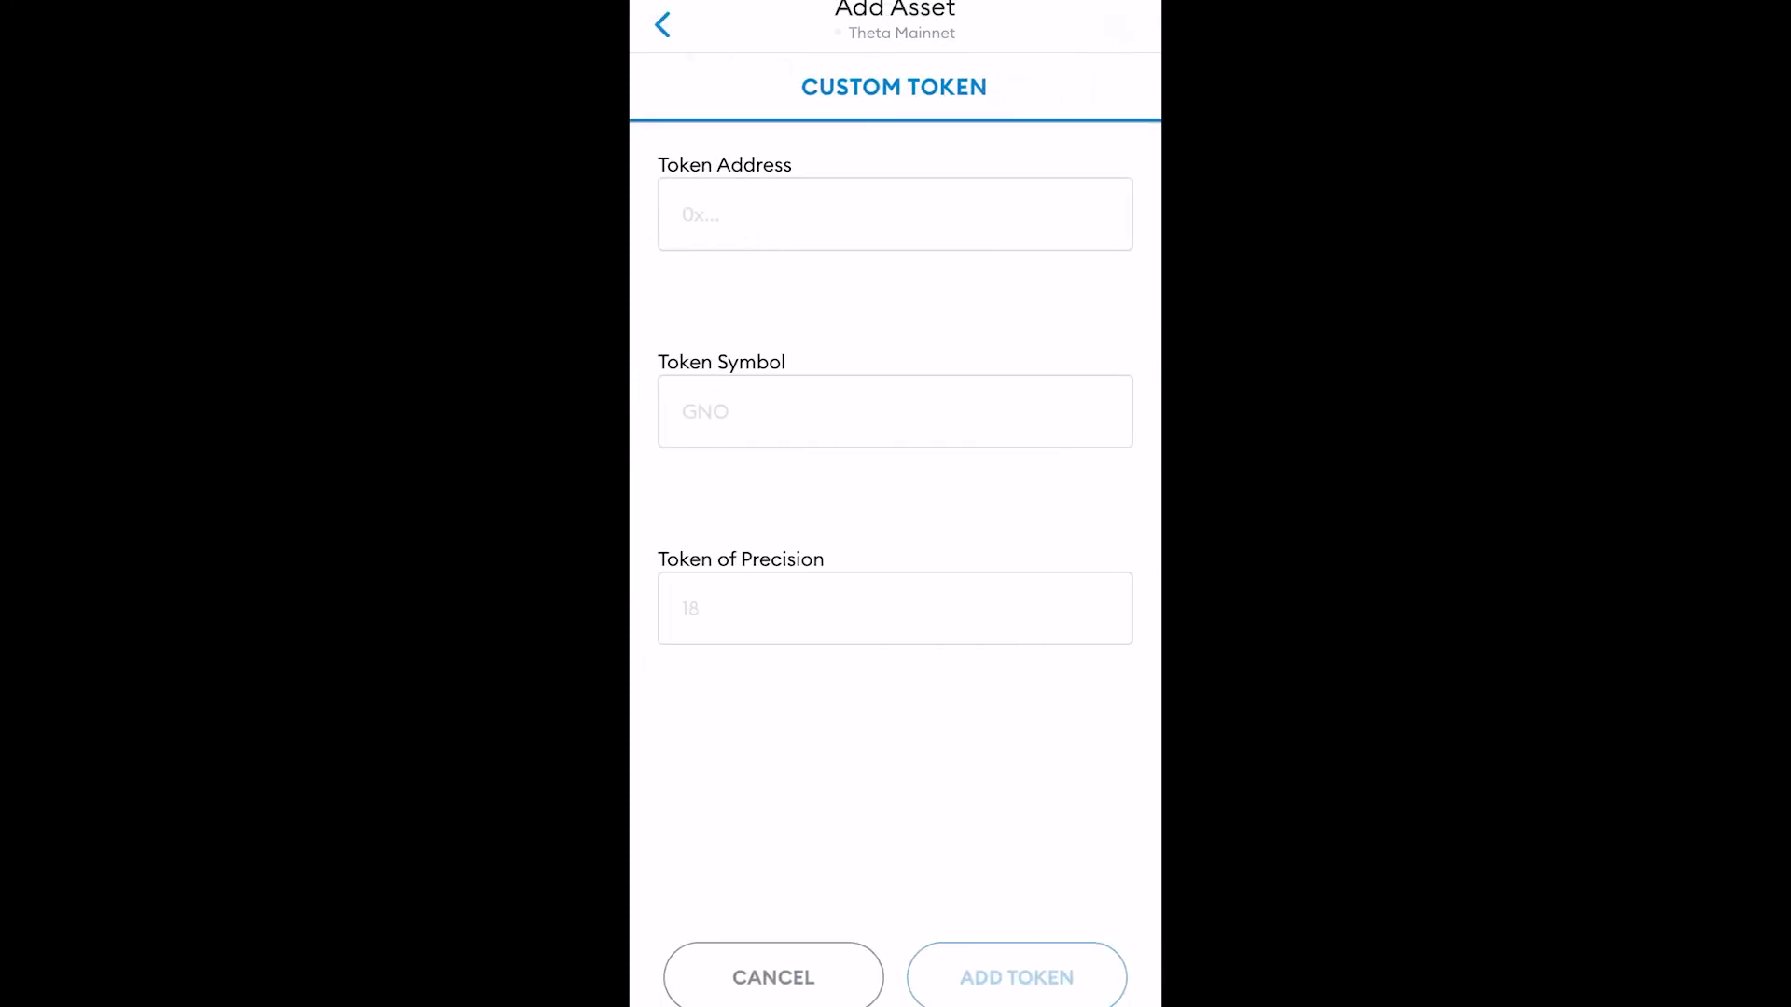
{"action": "left_click", "coordinate": [895, 214]}
{"action": "left_click", "coordinate": [684, 214]}
{"action": "left_click", "coordinate": [694, 152]}
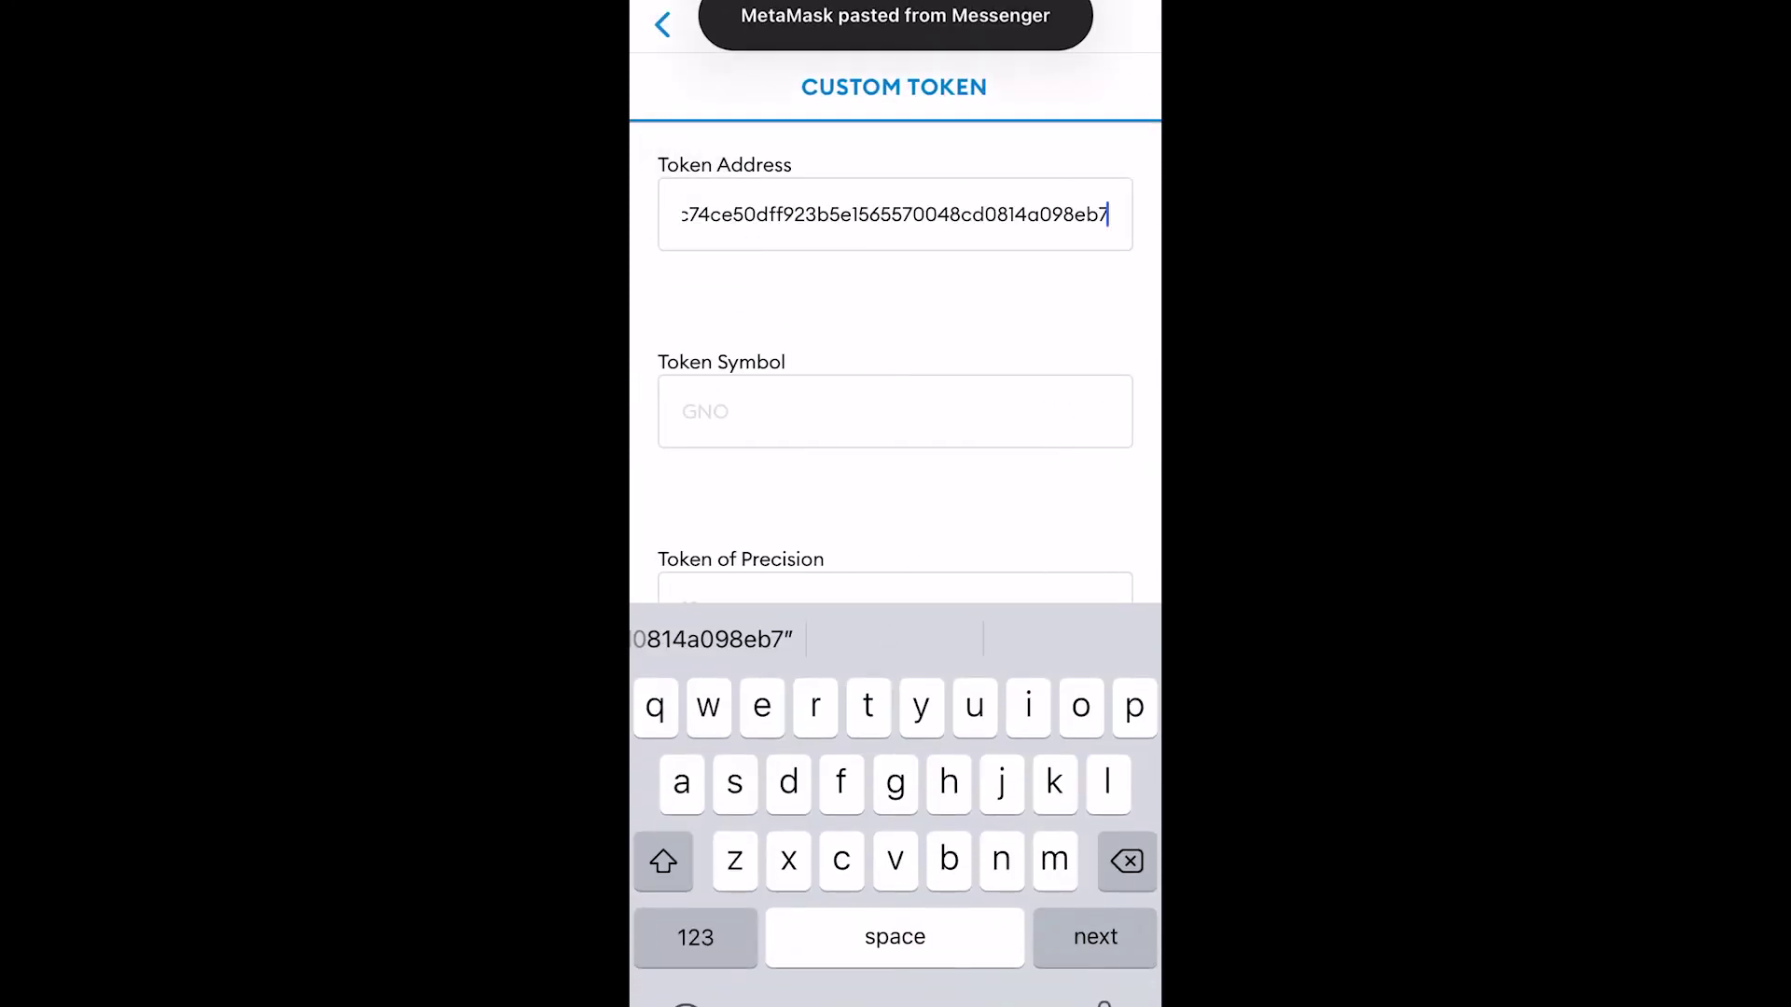
{"action": "left_click", "coordinate": [895, 411]}
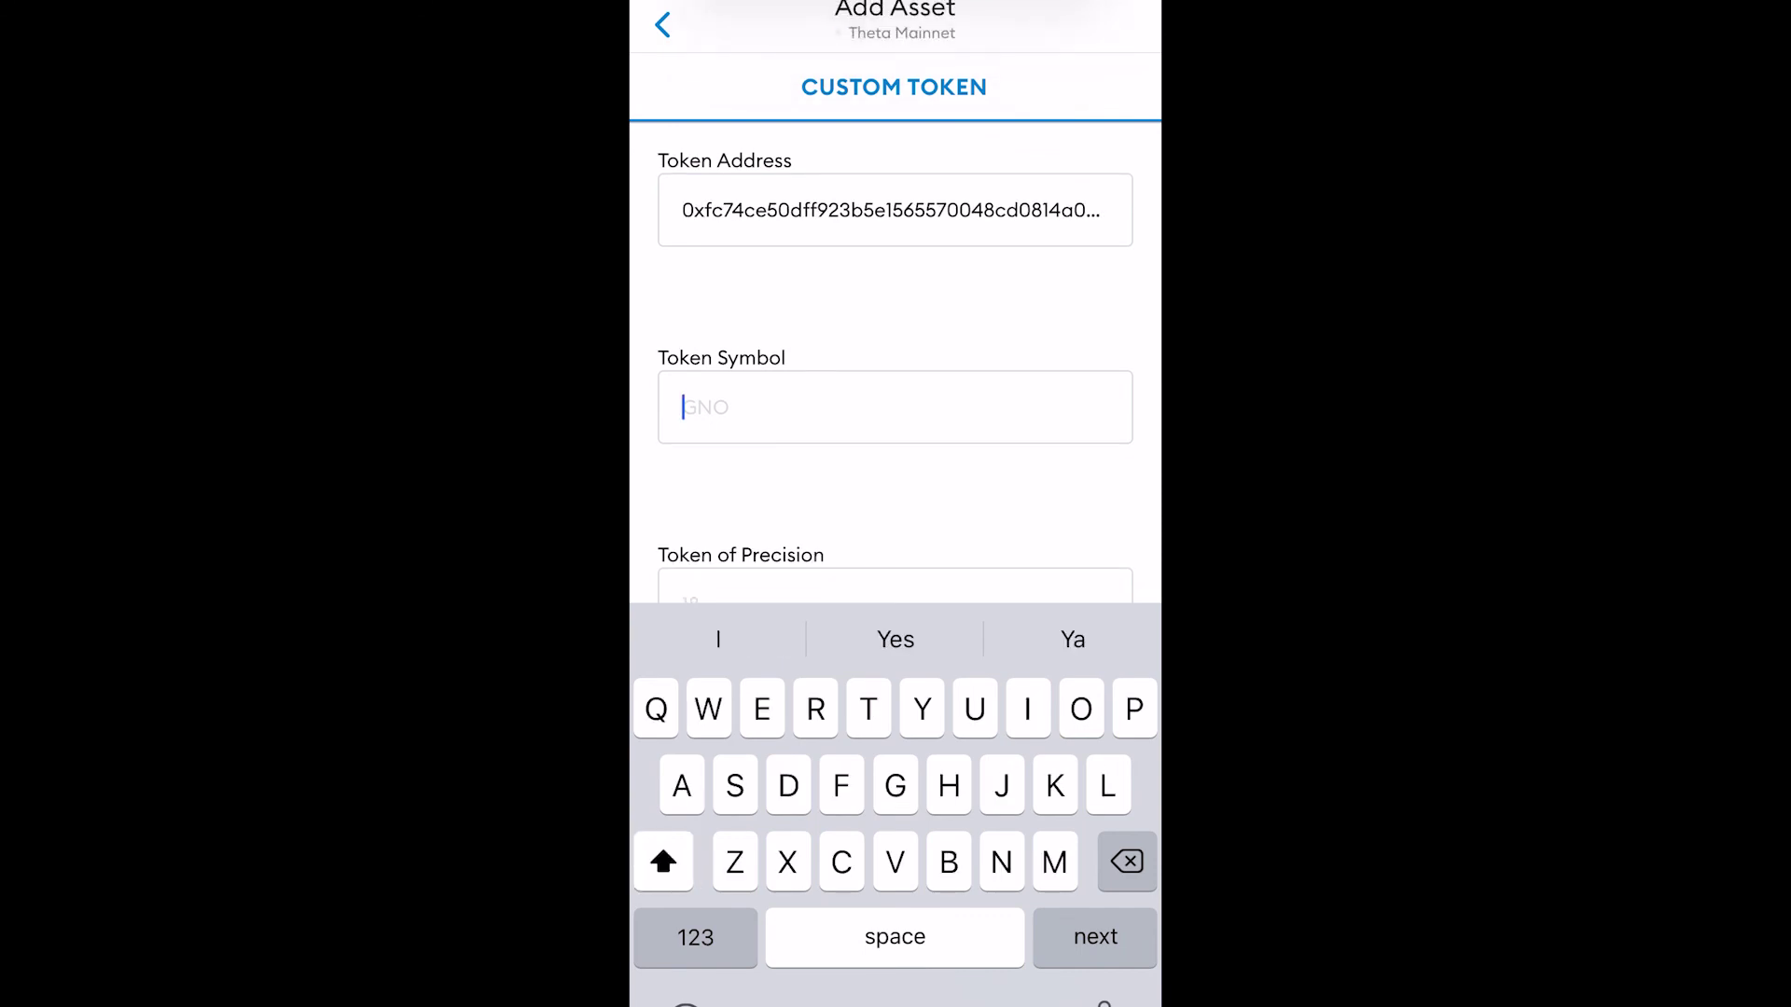
{"action": "key", "text": "Return"}
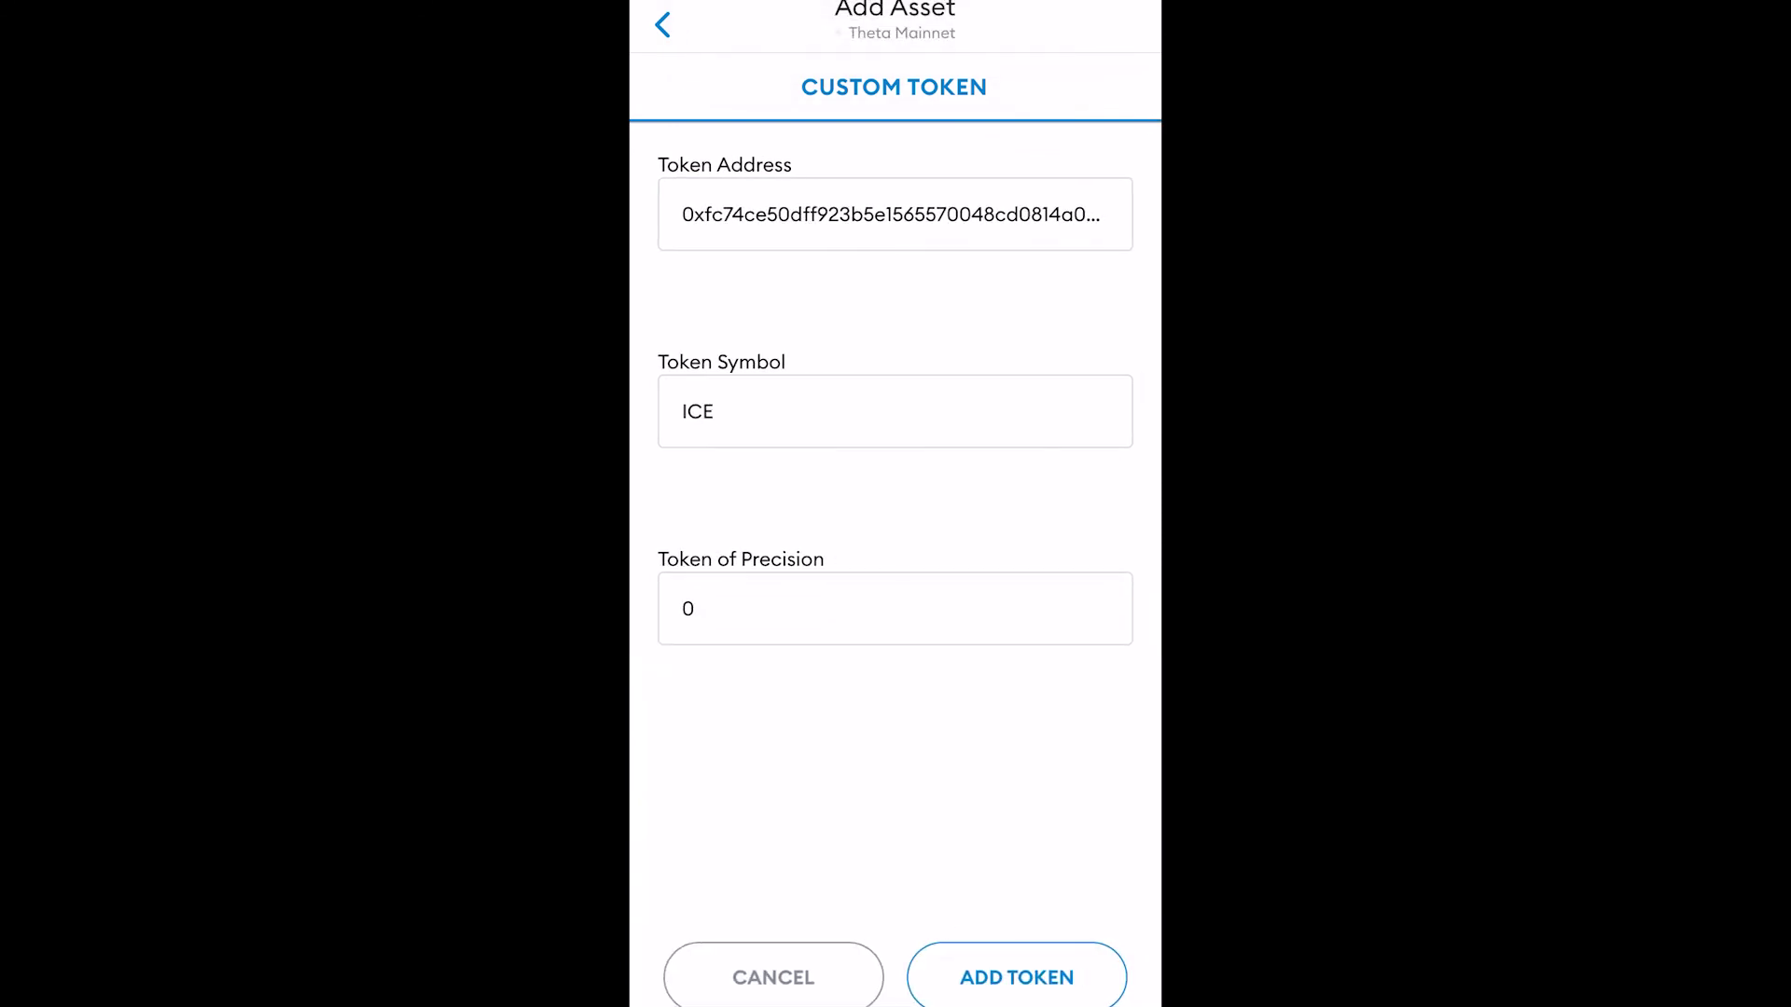
{"action": "left_click", "coordinate": [1017, 978]}
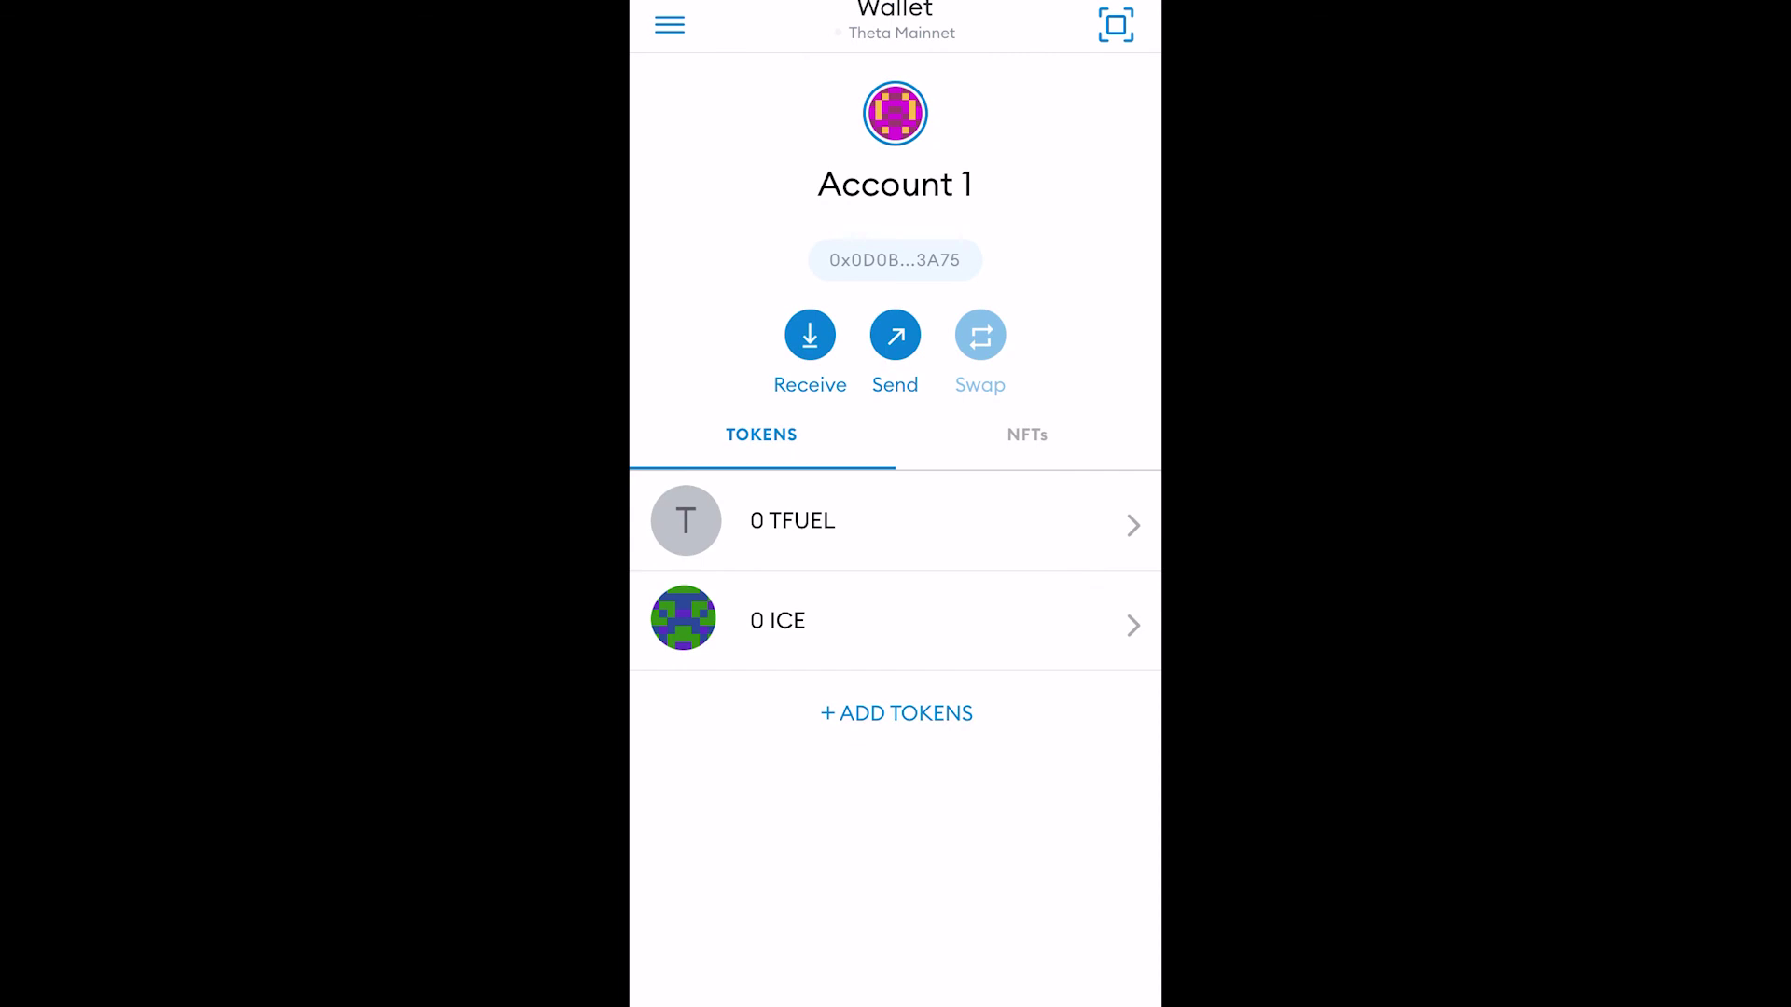